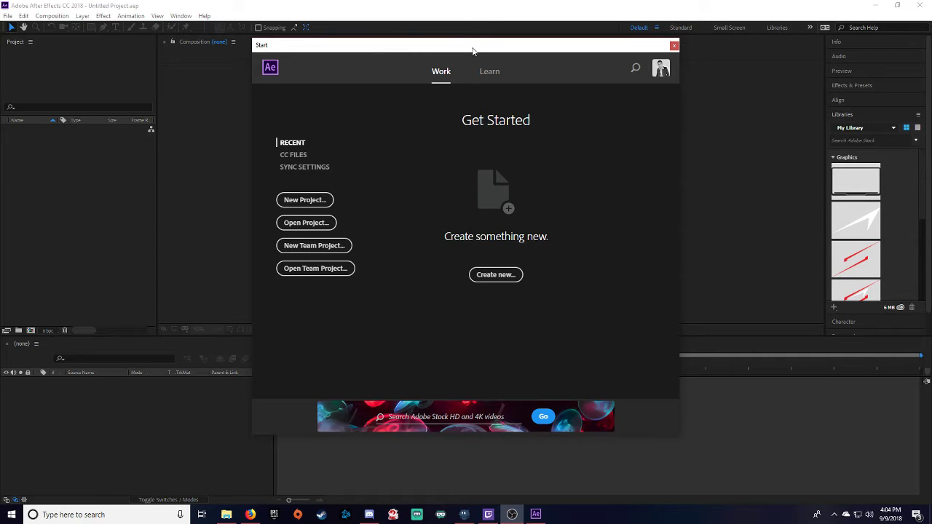
Step: Create a new project and save it as "TV Show Intro" in Pictures > TV Show Intro > Working Files
drag(472, 51, 524, 69)
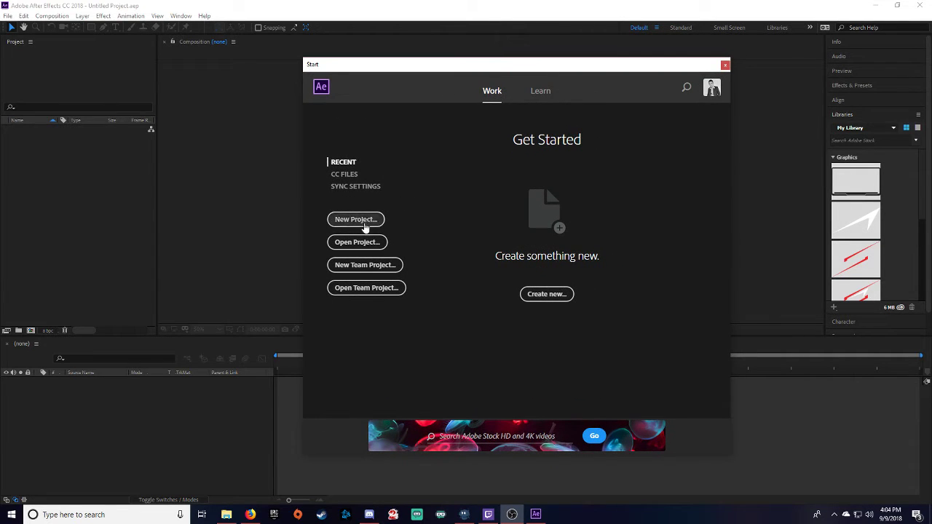
click(368, 219)
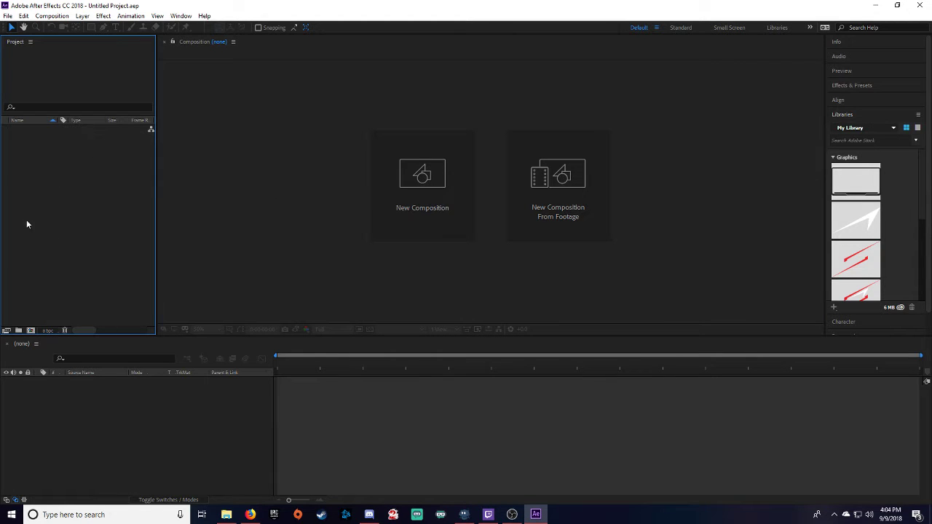
click(8, 16)
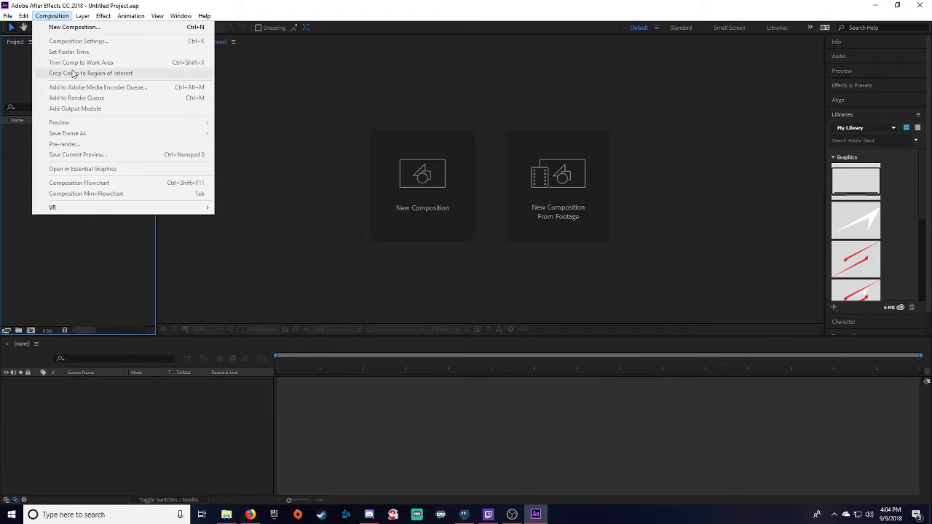
mouse_move(33, 116)
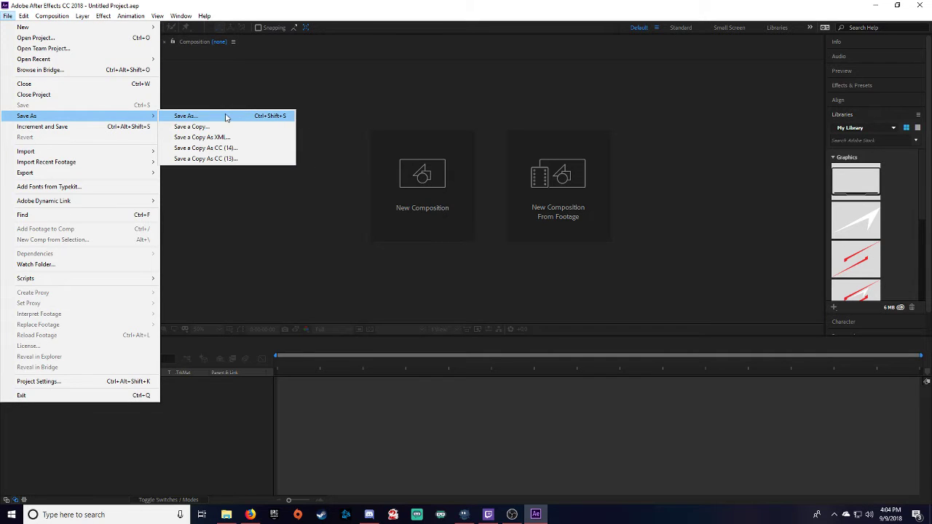
click(217, 116)
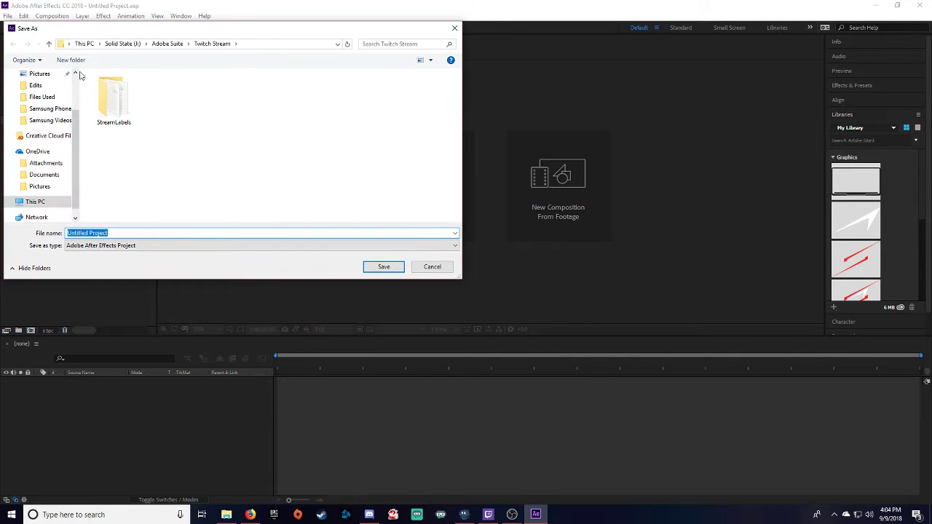
scroll(40, 164, up, 3)
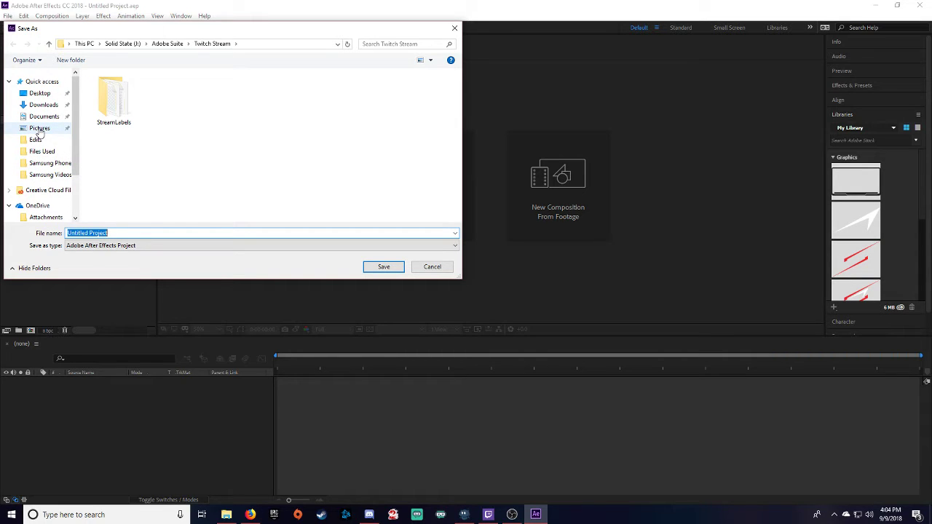
click(39, 128)
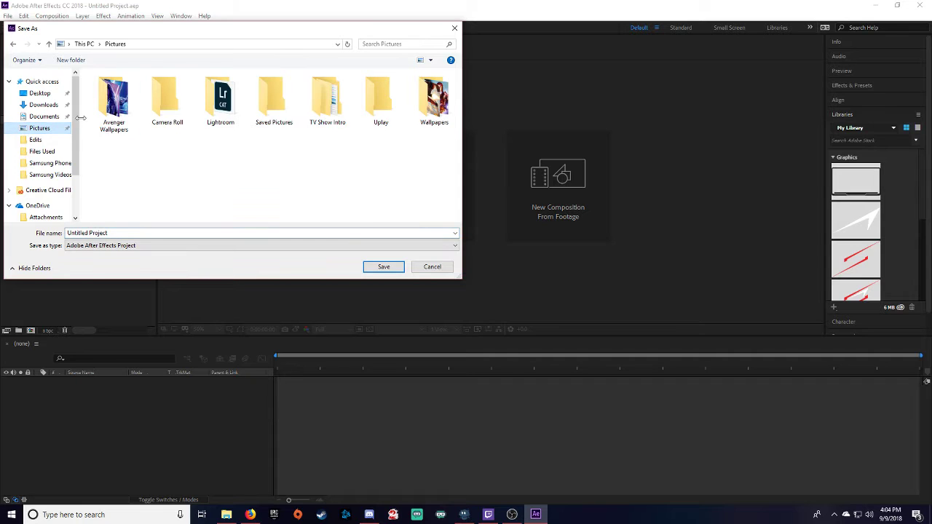
double_click(328, 99)
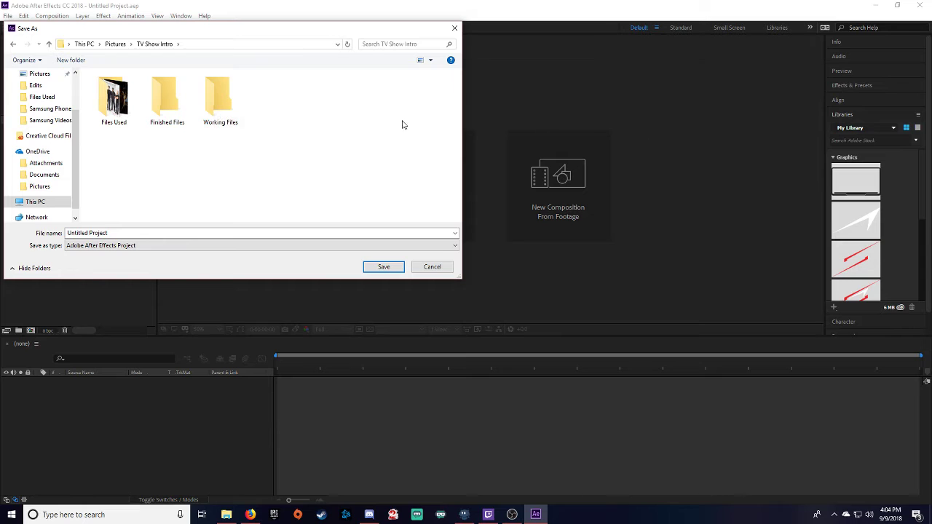
double_click(222, 99)
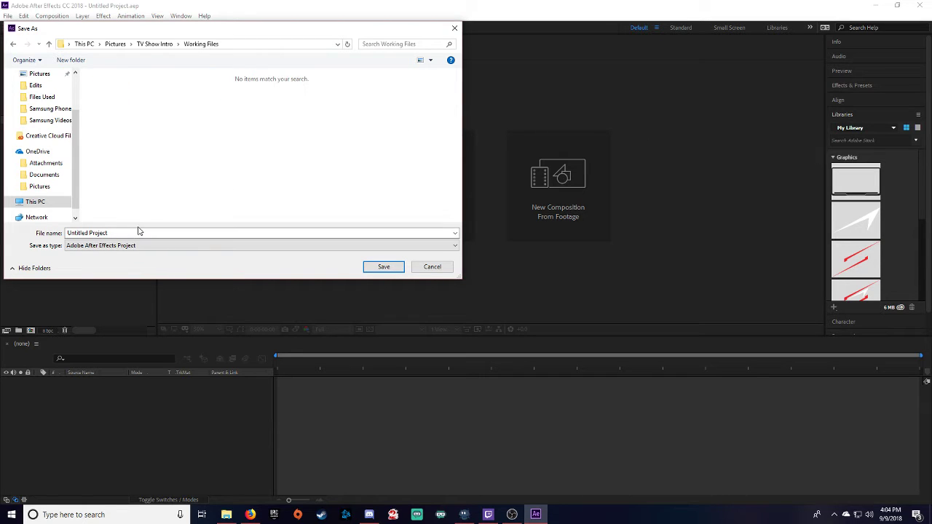
click(131, 233)
text(TV Show Intro)
click(383, 267)
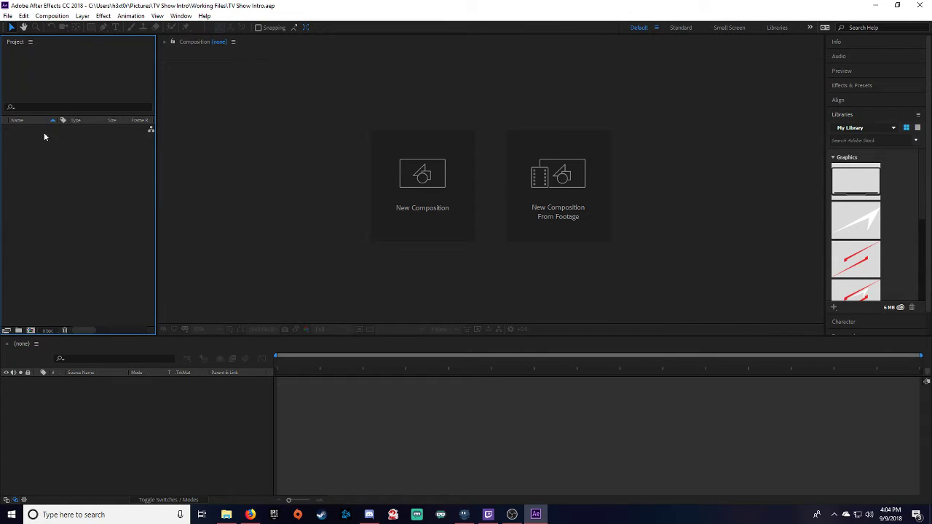
Step: Import the Crew and Dexter images from the TV Show Intro > Files Used folder as footage
double_click(62, 177)
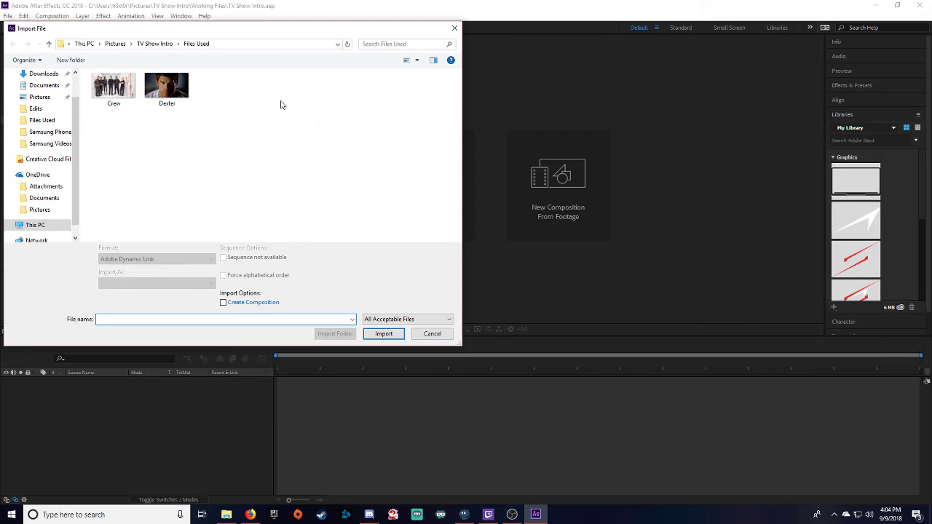
drag(283, 99, 235, 79)
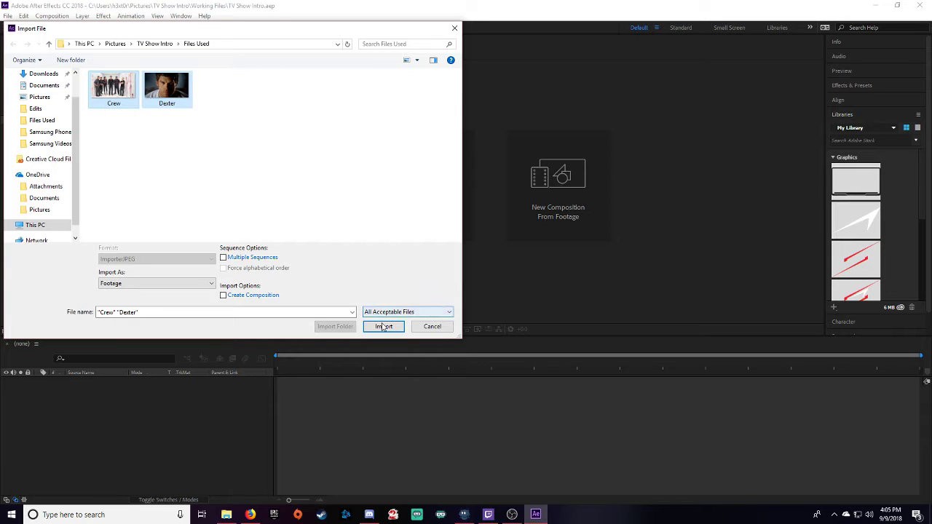
click(385, 328)
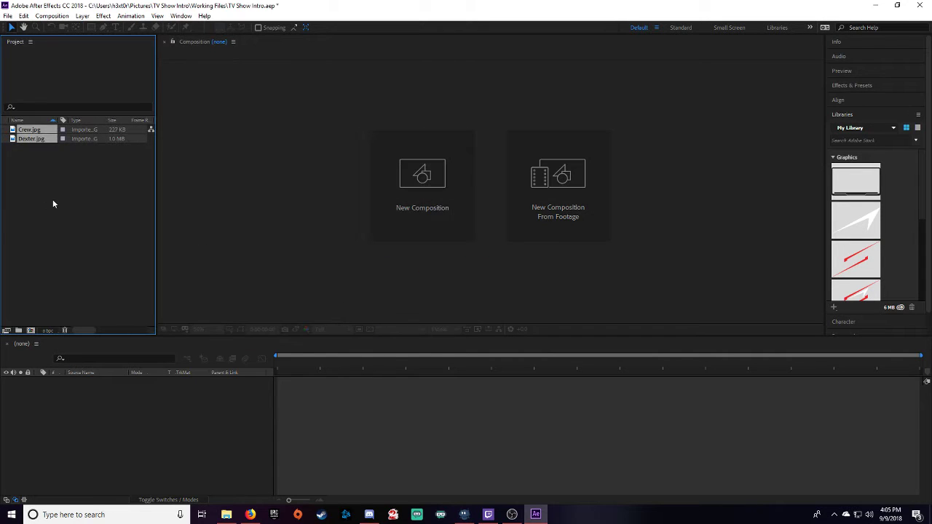
click(29, 179)
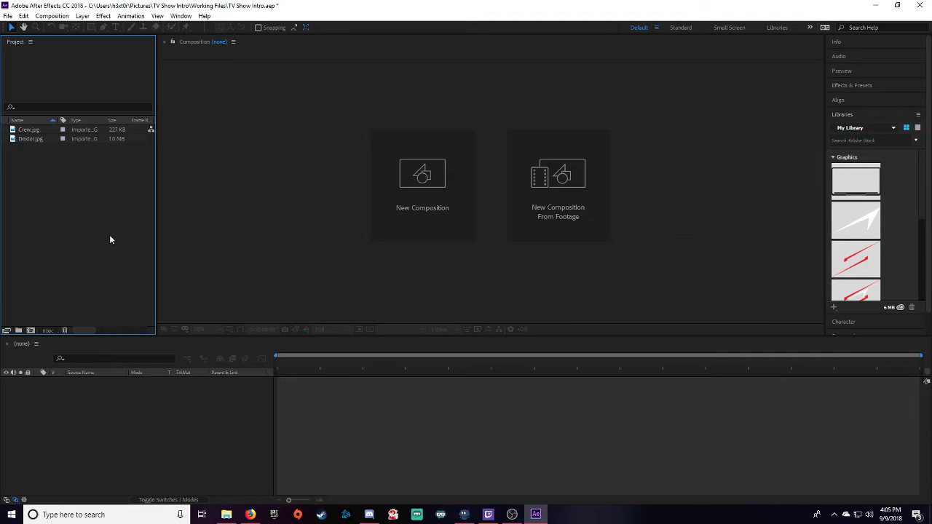
Step: Switch to Firefox and read the overview and the start of the script in the TV Show Intro assignment on Schoology
key(alt+Tab)
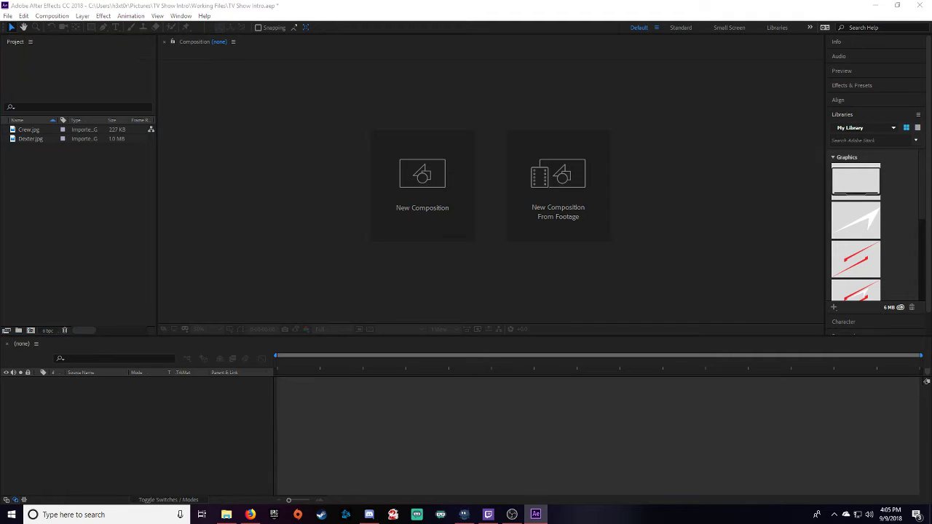
click(250, 515)
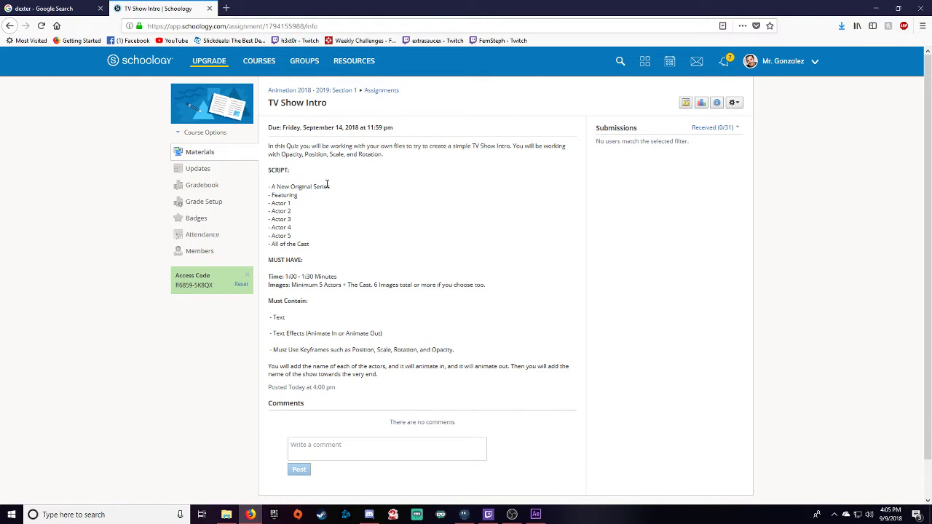
drag(273, 144, 389, 383)
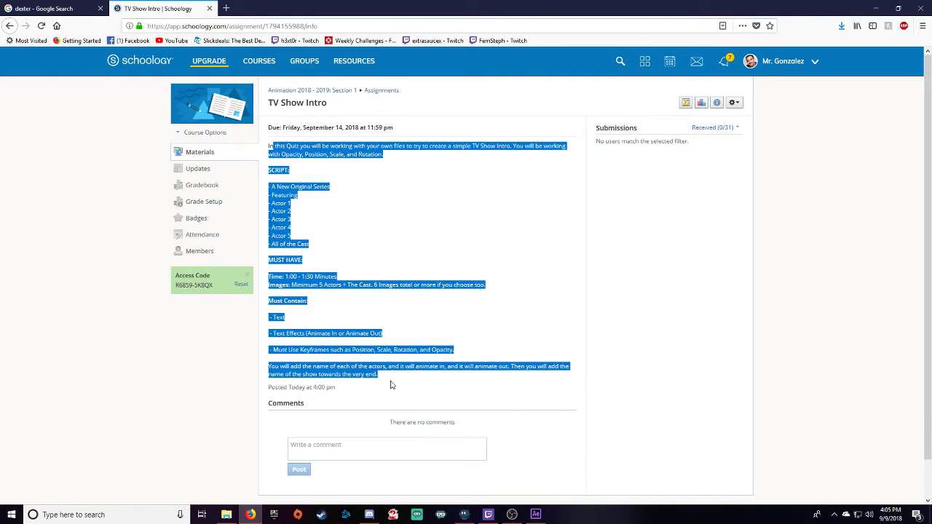
click(386, 369)
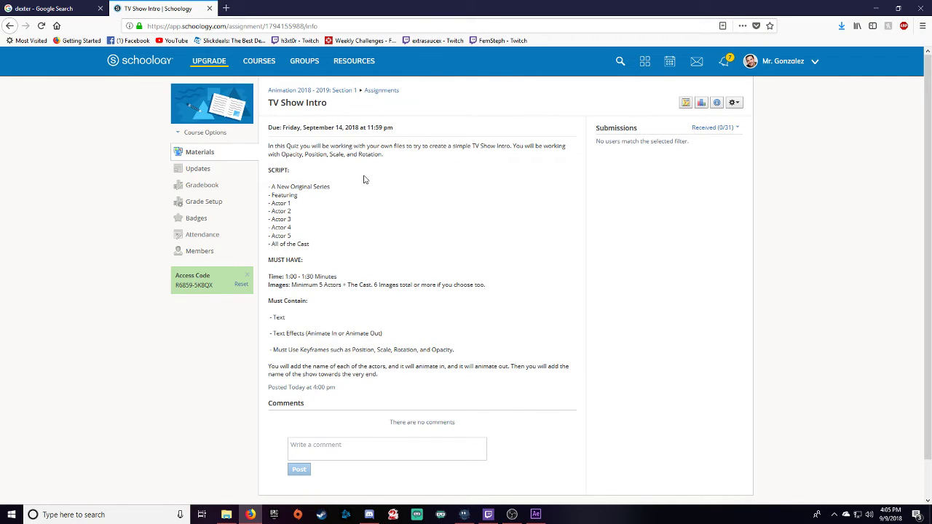
drag(314, 146, 508, 145)
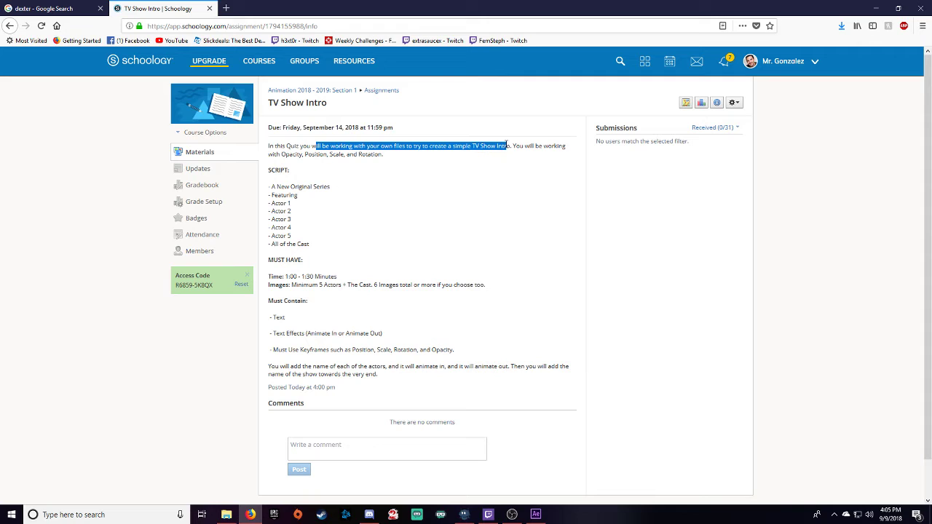
click(513, 146)
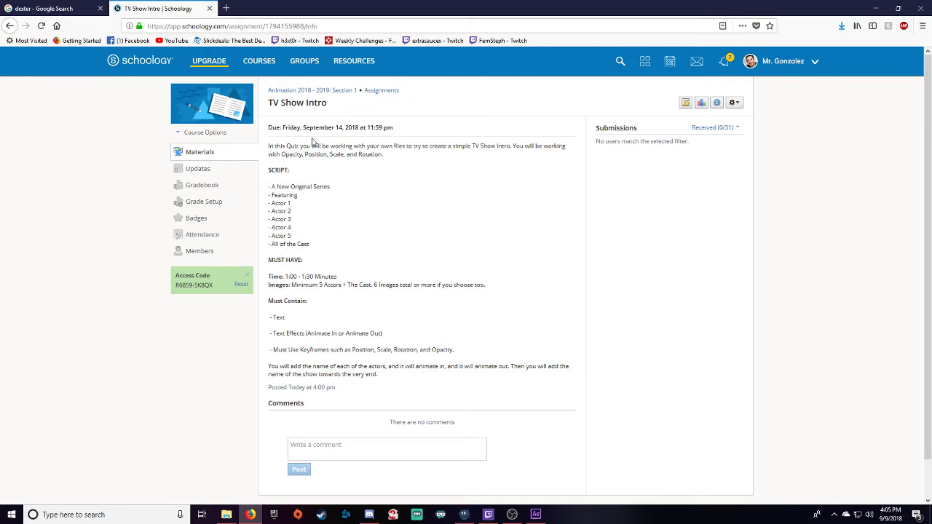
drag(272, 152, 411, 161)
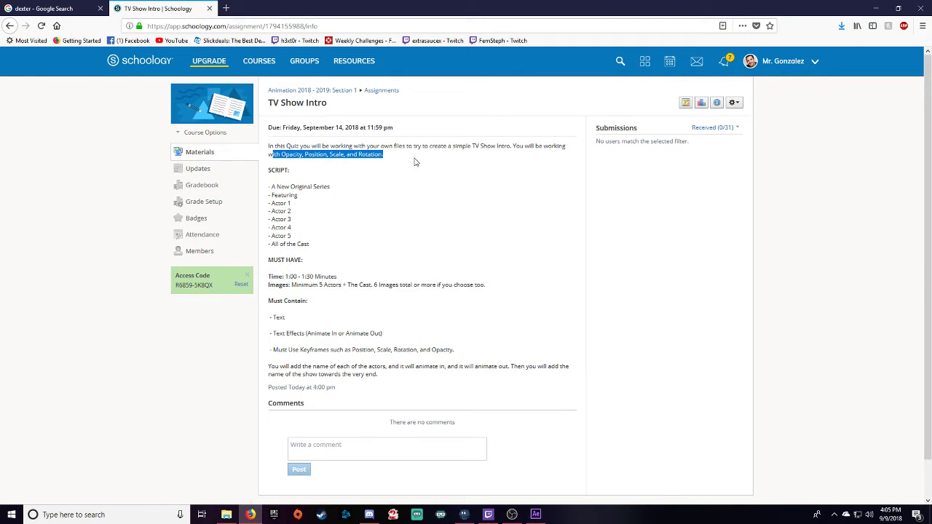
click(414, 161)
drag(265, 176, 334, 189)
click(305, 179)
Step: Examine the assignment's actor list and its requirements for time, images, text effects, keyframes and actor names
drag(272, 195, 351, 278)
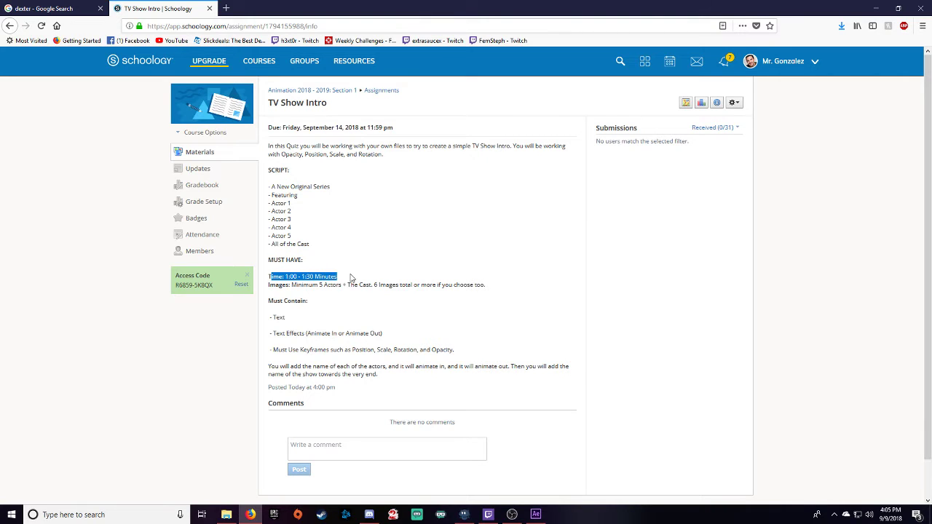
click(332, 277)
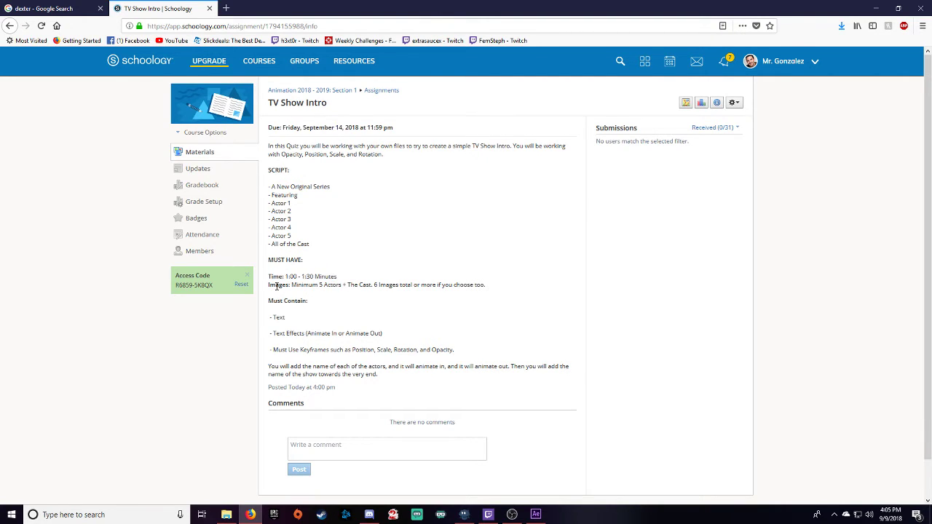
drag(308, 286, 460, 285)
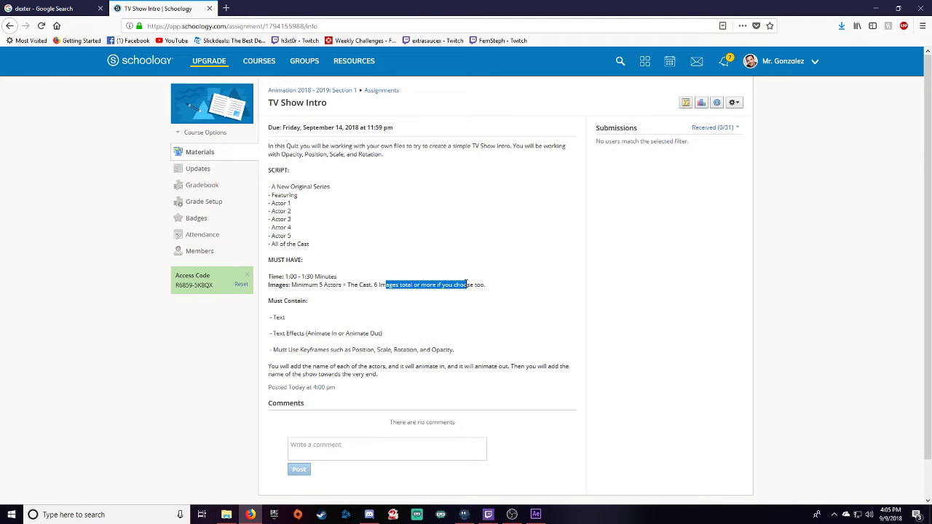
click(271, 303)
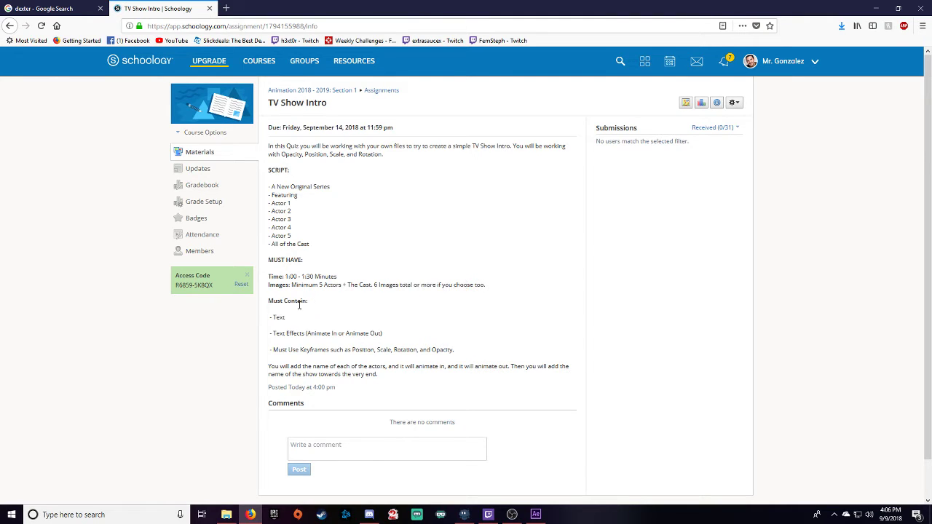
drag(273, 333, 376, 335)
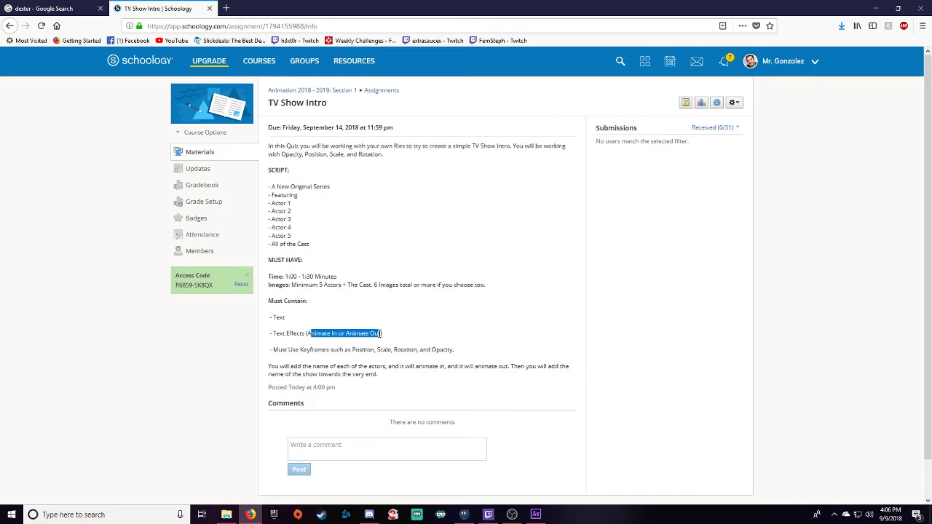
drag(273, 351, 432, 352)
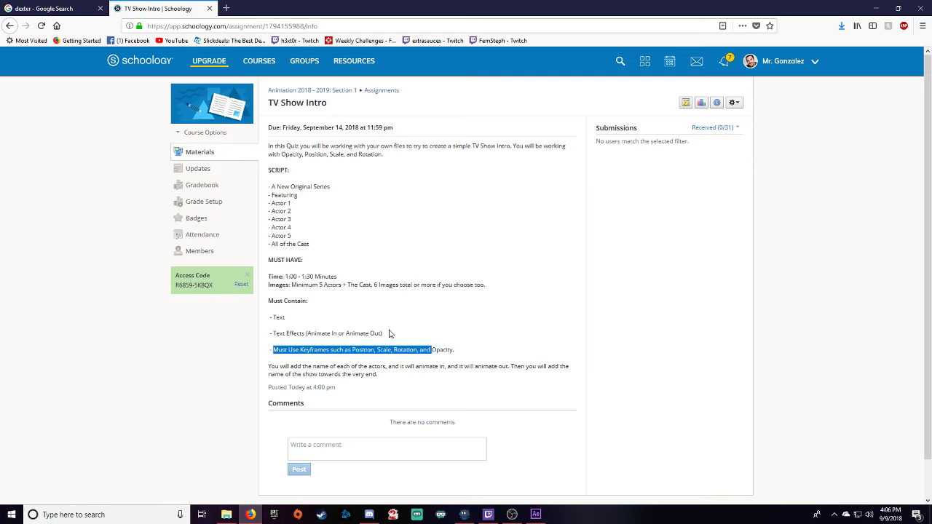
drag(269, 366, 289, 367)
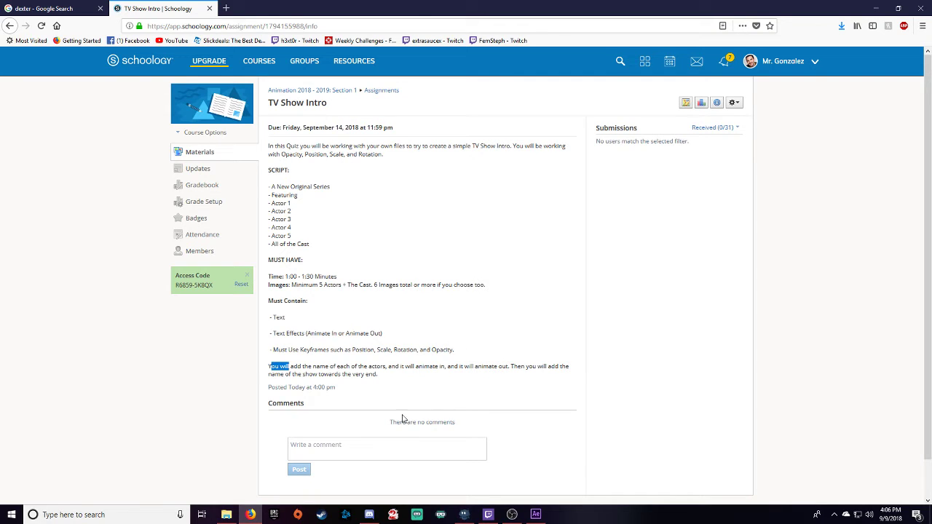
Step: Search Google Images for "dexter" and set the size filter to any size
mouse_move(536, 517)
click(52, 9)
scroll(249, 276, up, 3)
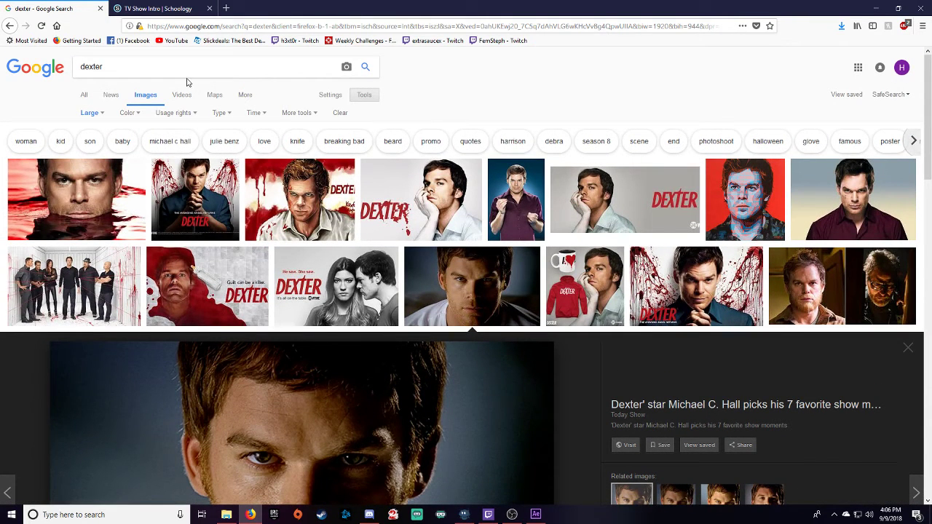
drag(108, 67, 7, 68)
text(dexter)
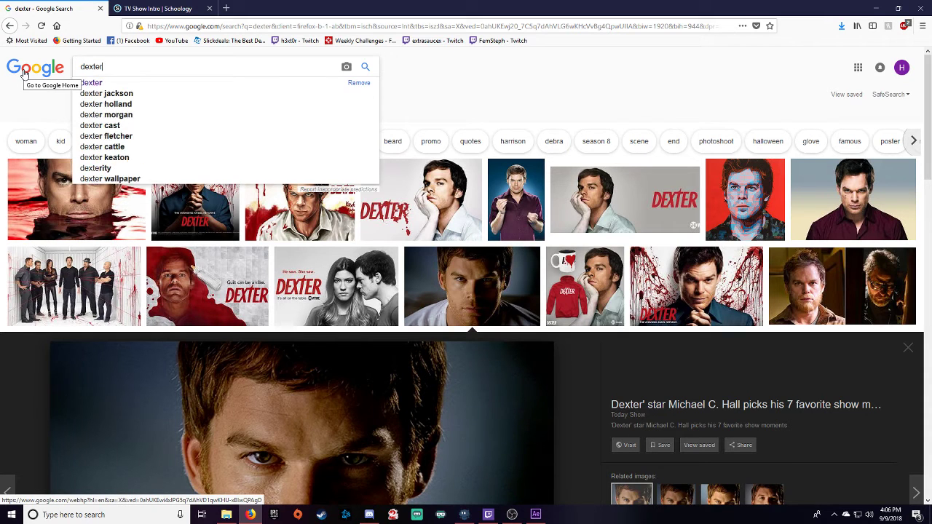
key(Return)
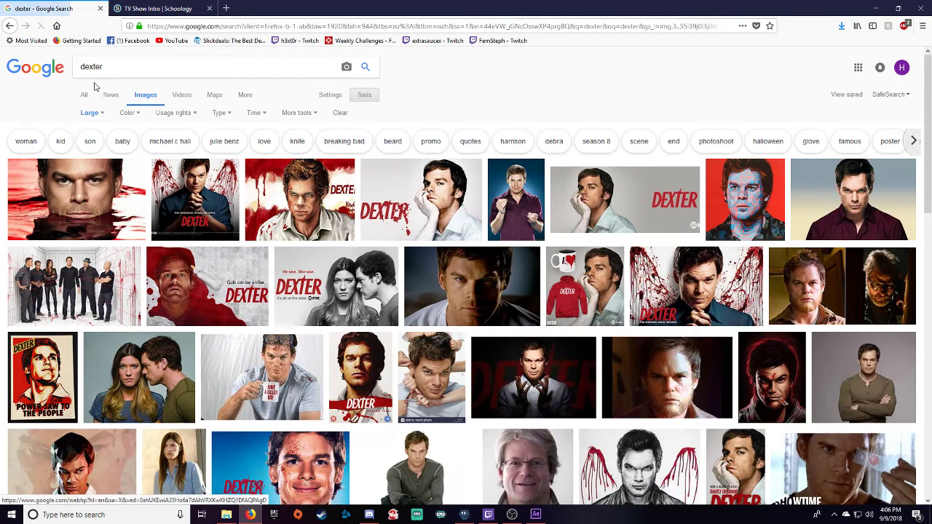
click(92, 113)
click(92, 128)
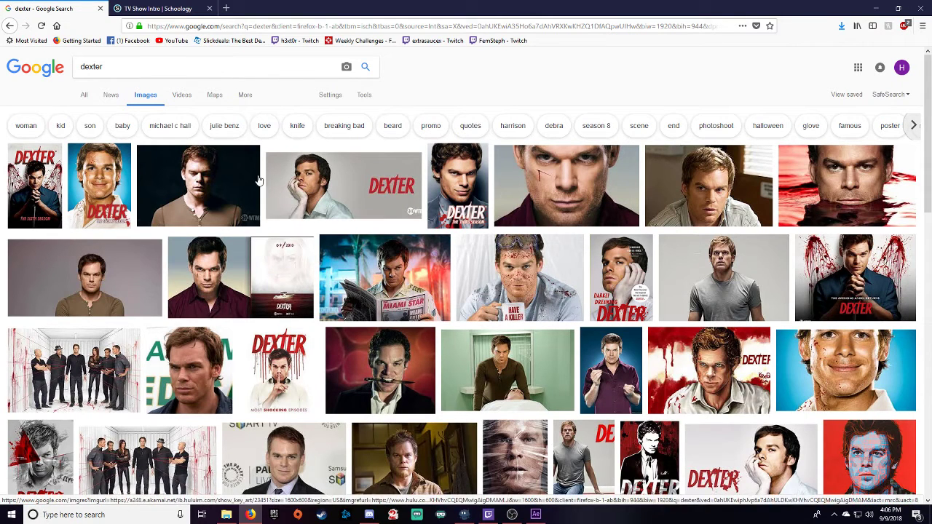
Step: Preview the IMDb Dexter image with the dark background, check its pixel dimensions, and close the preview
click(208, 188)
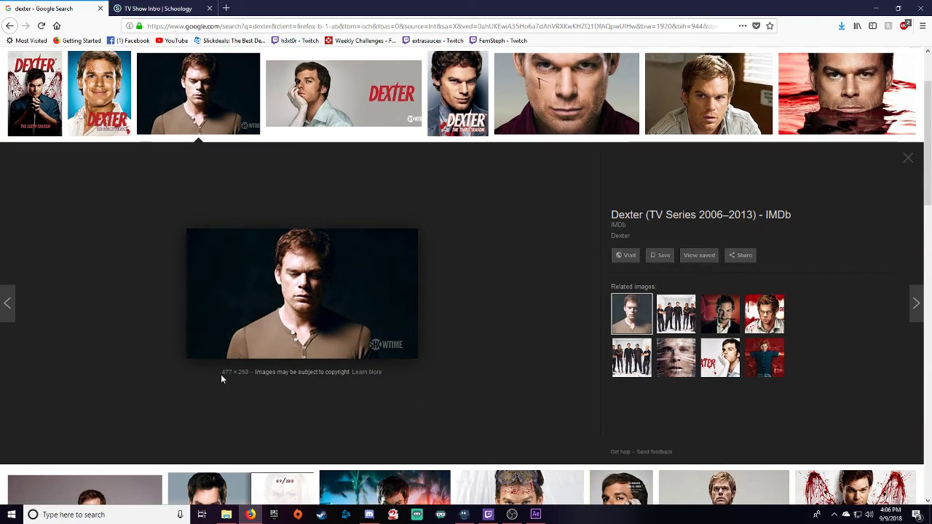
drag(222, 372, 249, 373)
click(908, 158)
scroll(355, 303, up, 2)
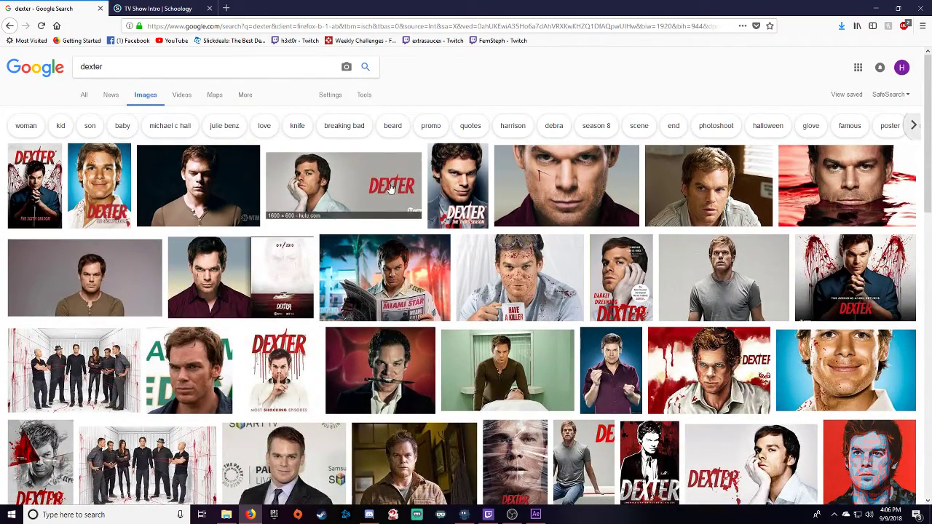
Step: Limit the Dexter image results to large pictures
click(364, 96)
click(86, 114)
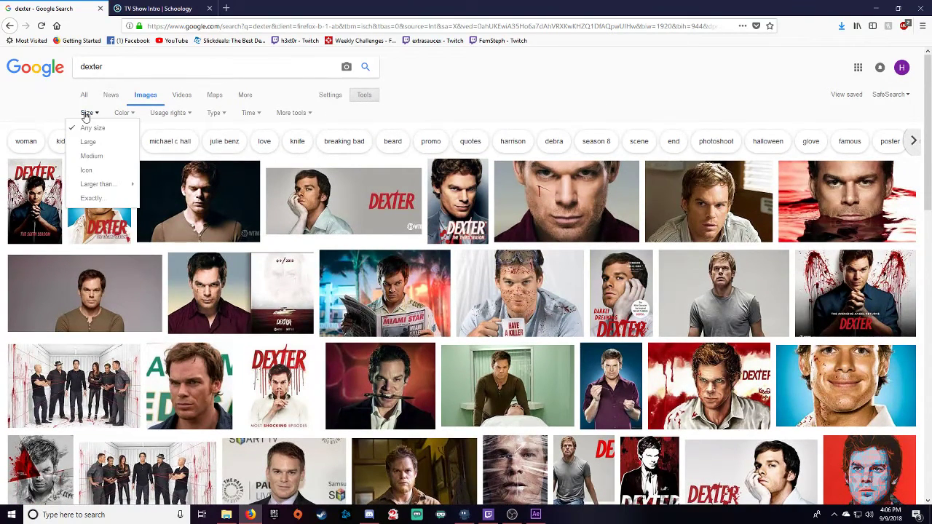
click(87, 143)
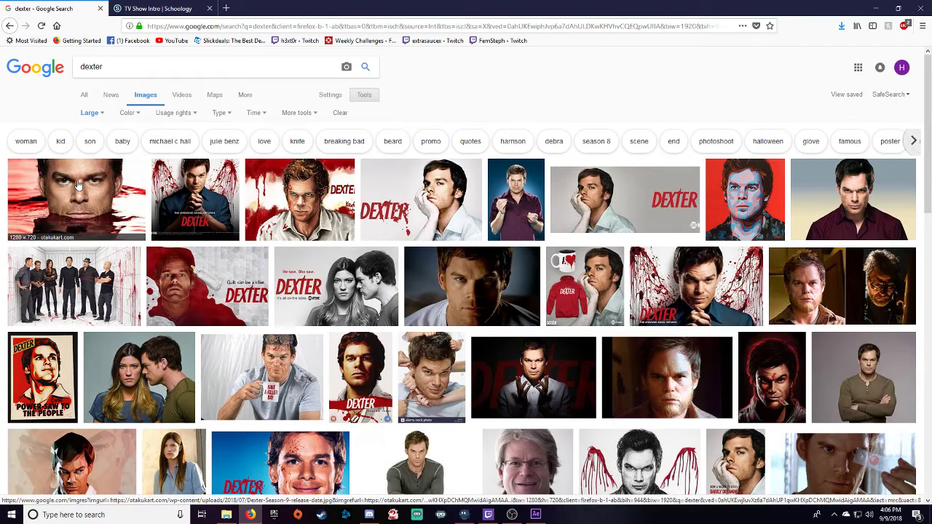
Step: Save the large image of Dexter in a maroon shirt as Dexter2 in the Files Used folder and close the preview
click(879, 216)
right_click(317, 259)
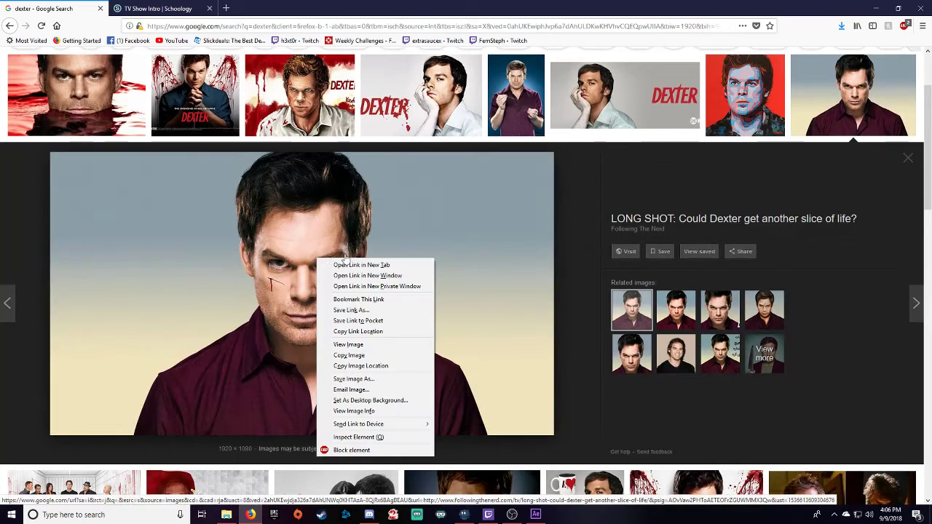
click(354, 379)
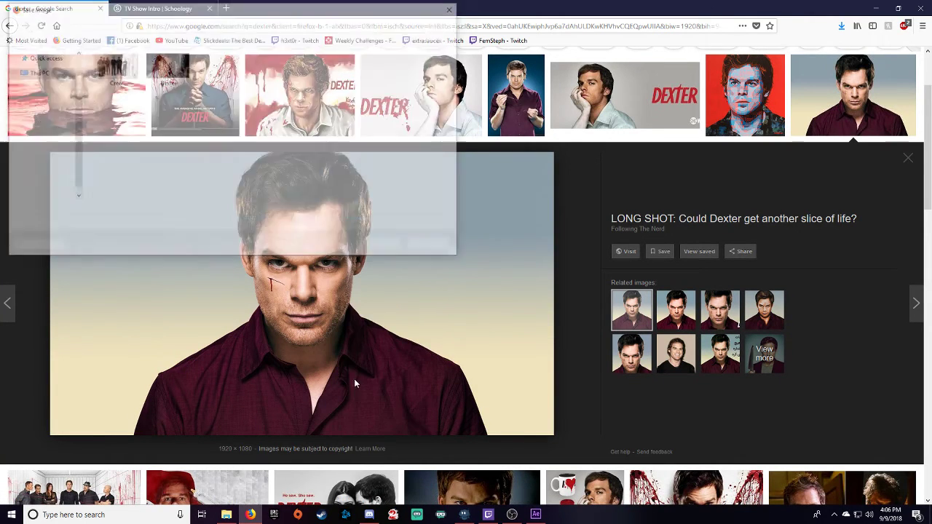
text(D)
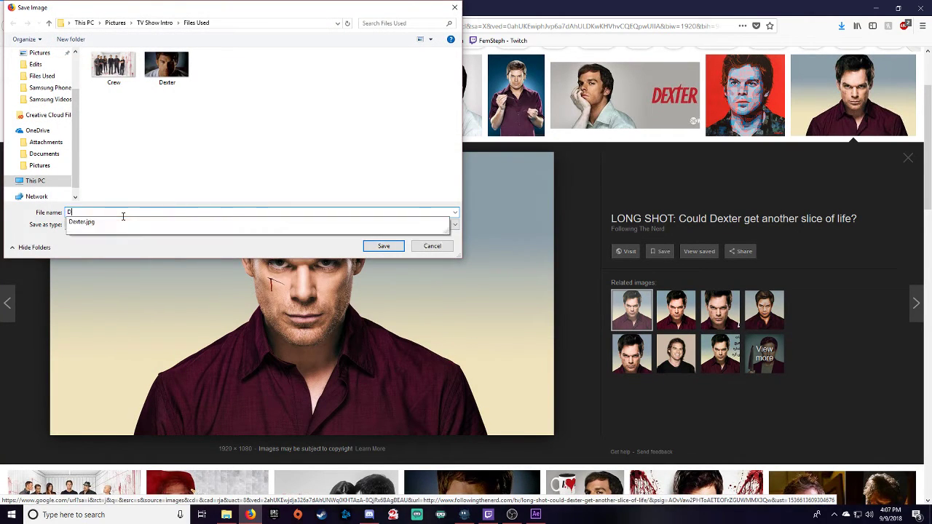
text(exter2)
key(Return)
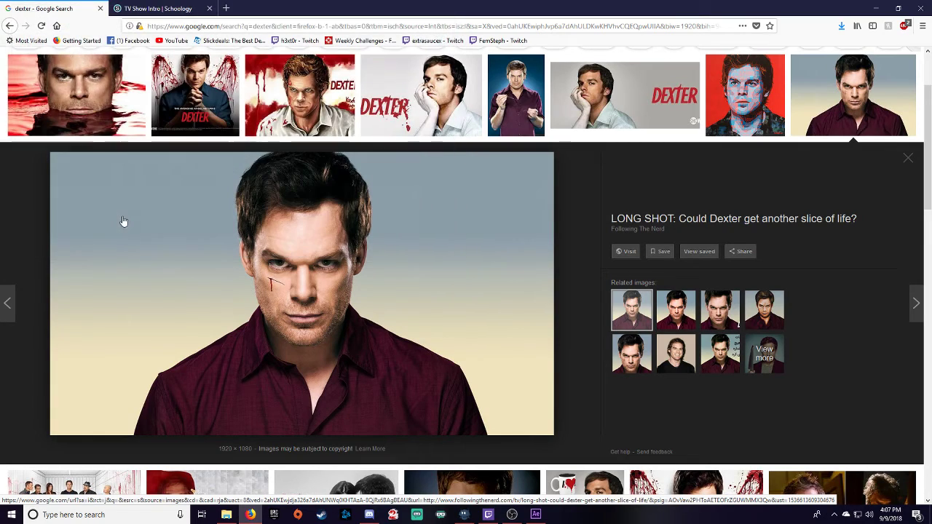
click(908, 159)
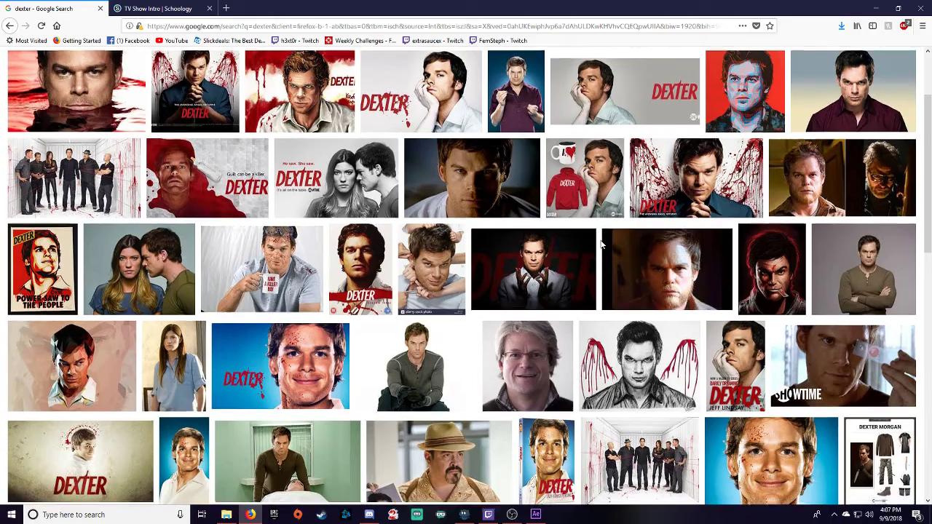
Step: Look through the large Dexter images, search for "dexter cast" and show the general web results with the cast list
scroll(602, 245, down, 5)
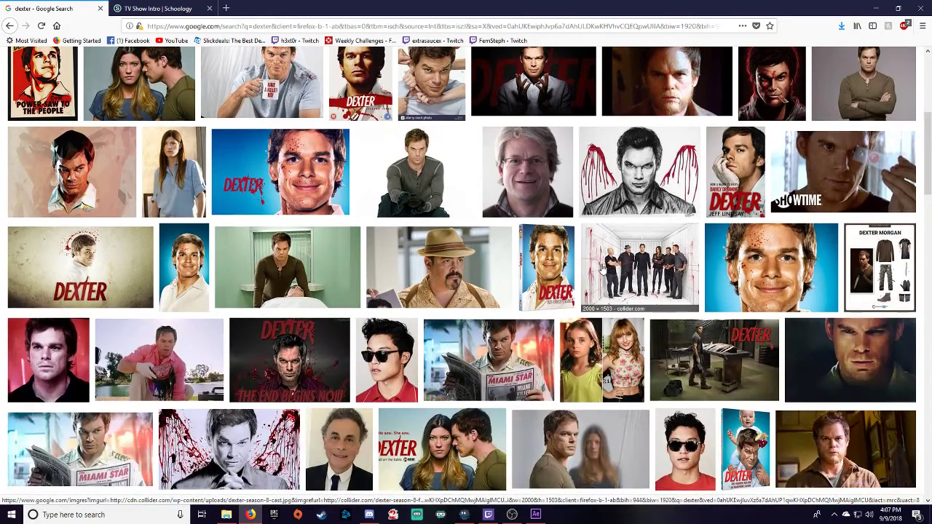
scroll(629, 295, down, 6)
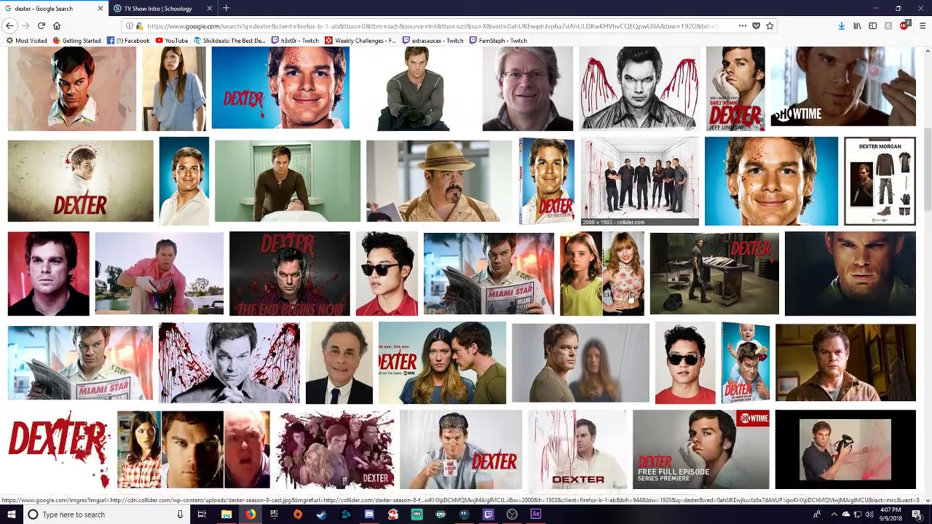
scroll(630, 297, down, 4)
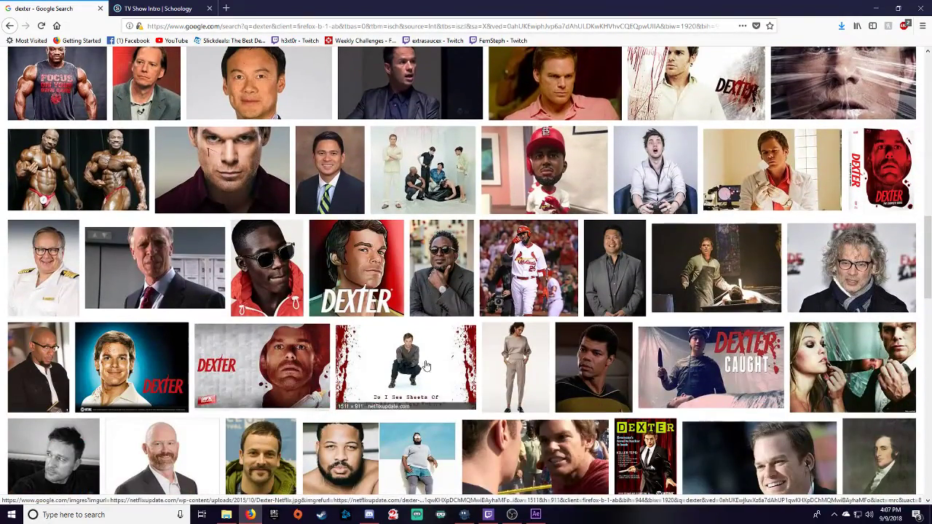
scroll(334, 373, down, 1)
scroll(334, 374, up, 15)
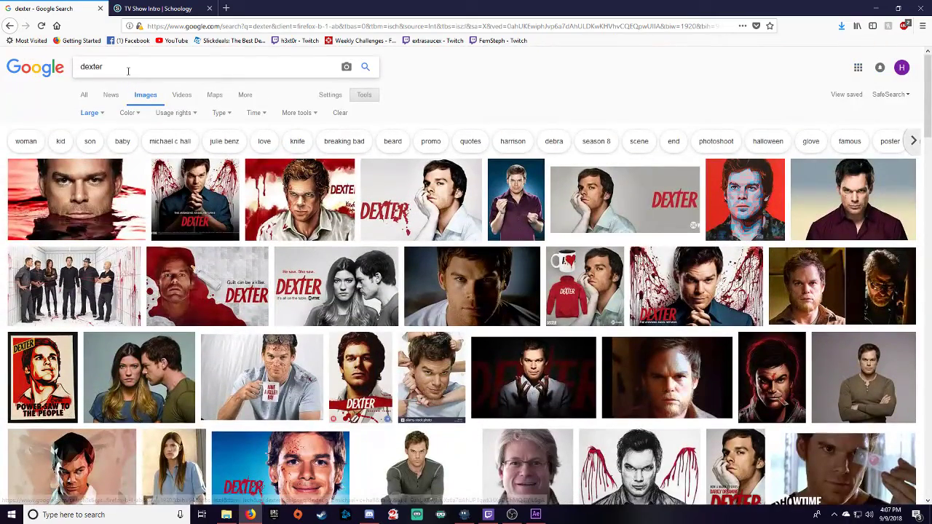
click(127, 70)
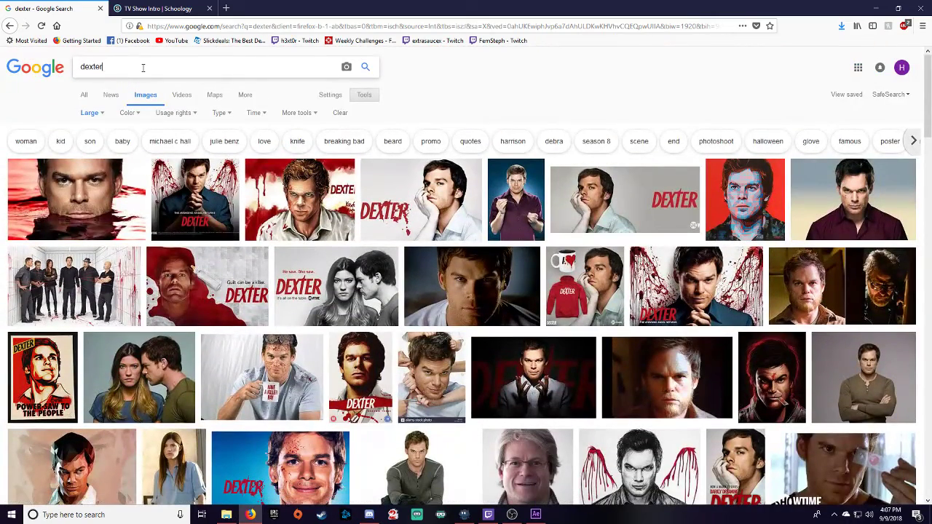
text(c ast)
key(BackSpace)
key(BackSpace)
key(BackSpace)
text(ast)
key(Return)
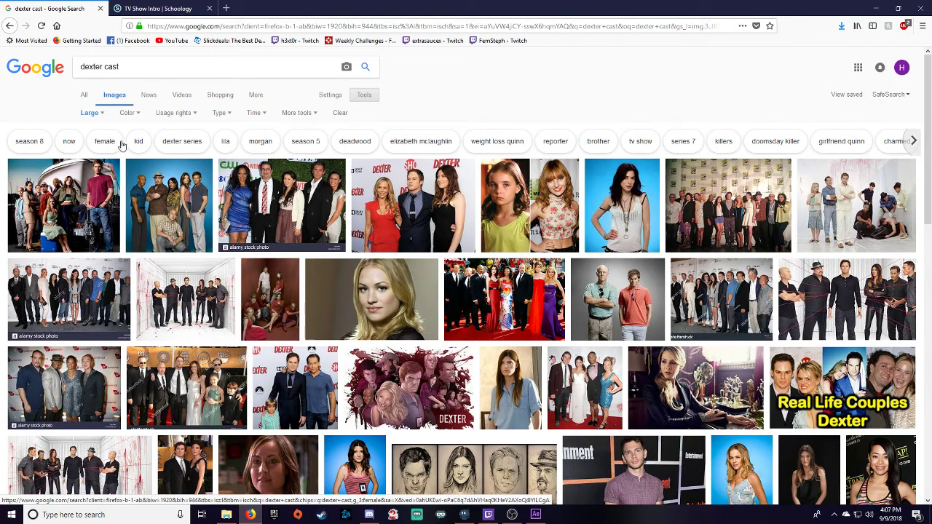
click(84, 95)
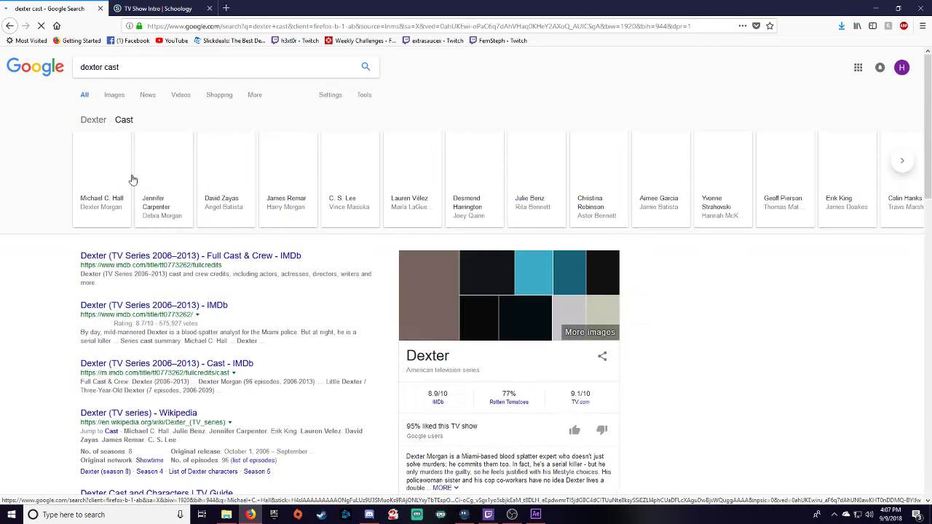
Step: Search Google Images for "debra morgan" and limit the results to large pictures
double_click(111, 67)
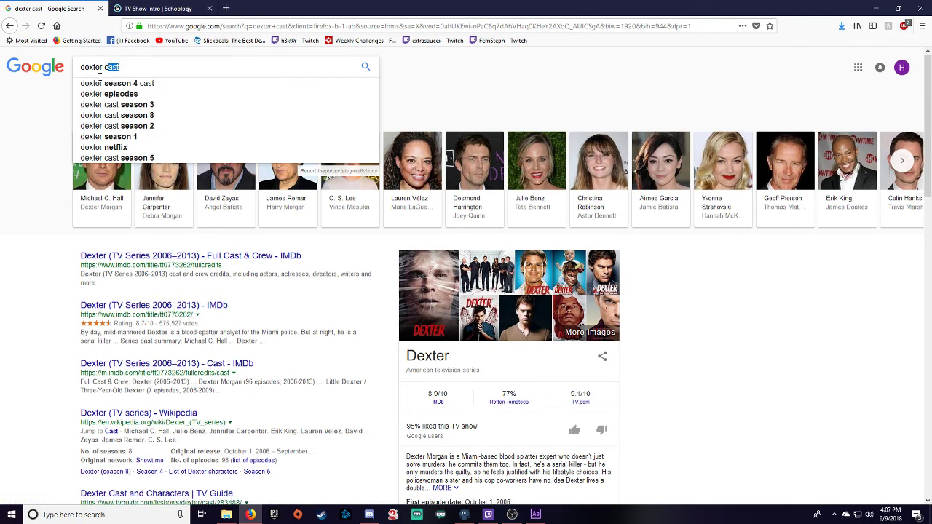
key(ctrl+a)
text(debr)
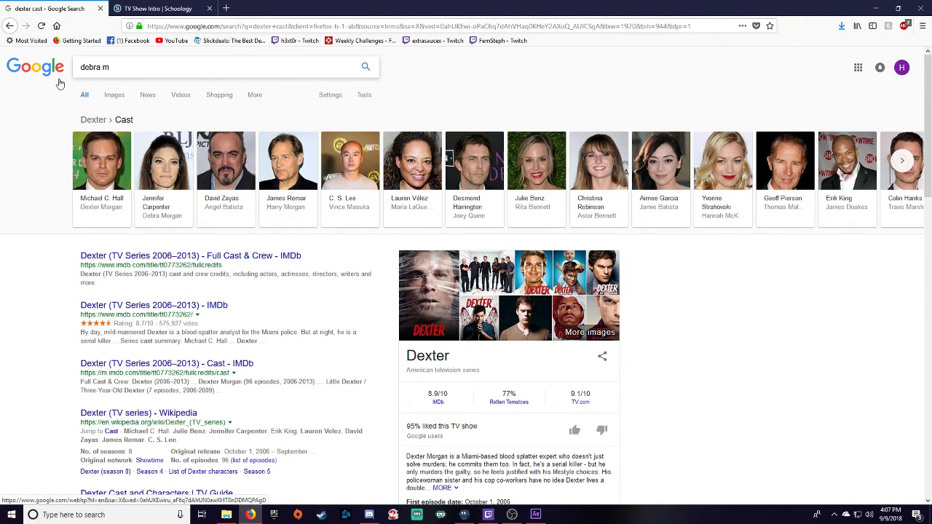
text(a morgan)
key(Return)
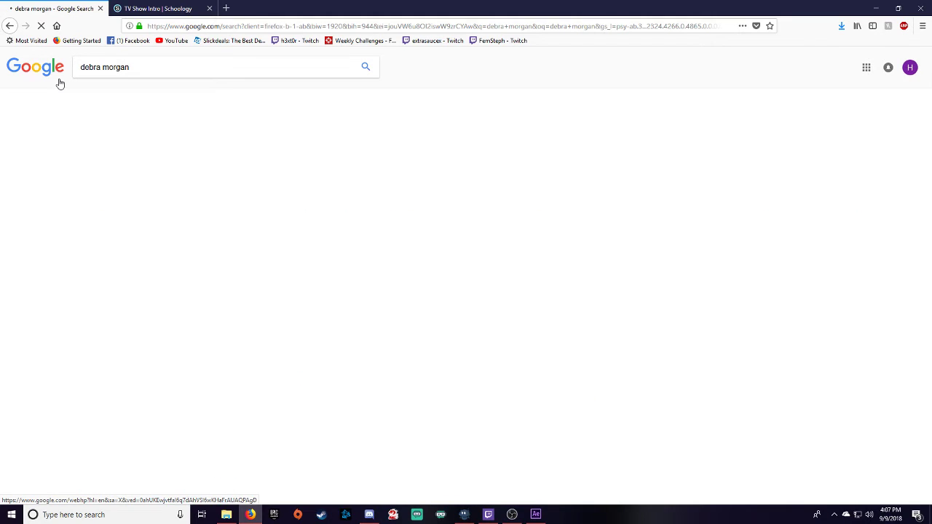
click(115, 95)
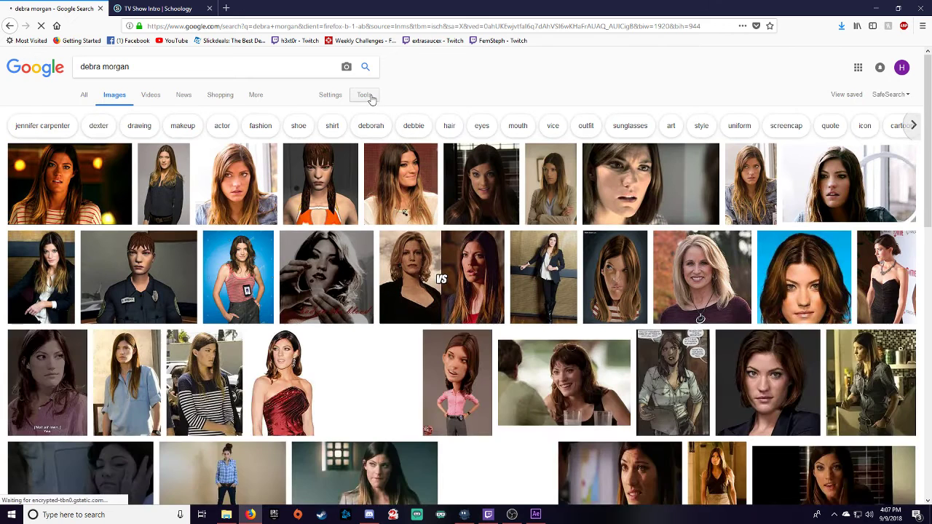
click(364, 95)
click(88, 113)
click(100, 143)
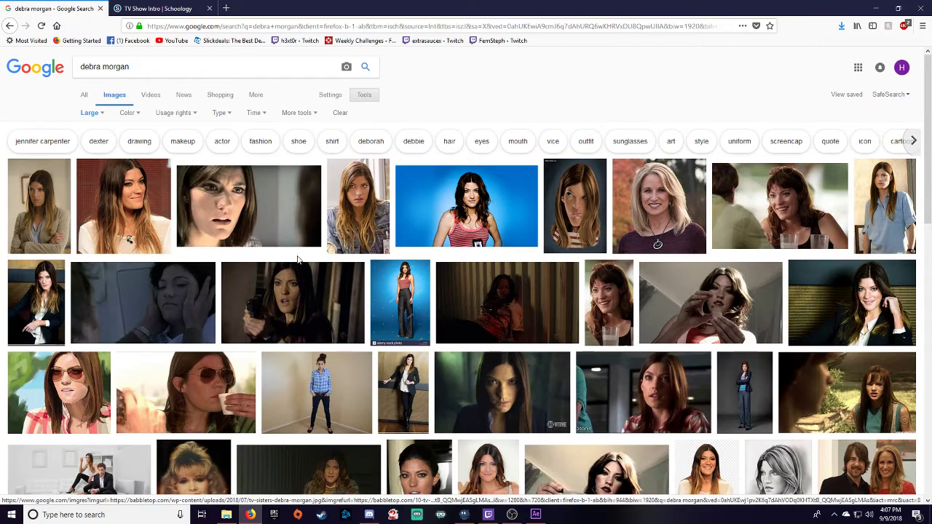
Step: Save the Dexter Wiki picture of Debra Morgan on the blue background as Debra Morgan in the Files Used folder
click(509, 206)
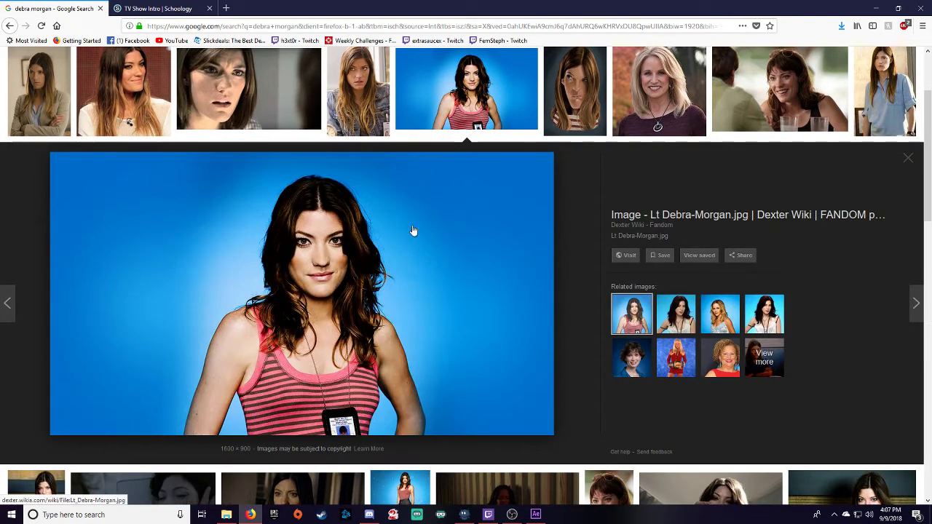
right_click(323, 244)
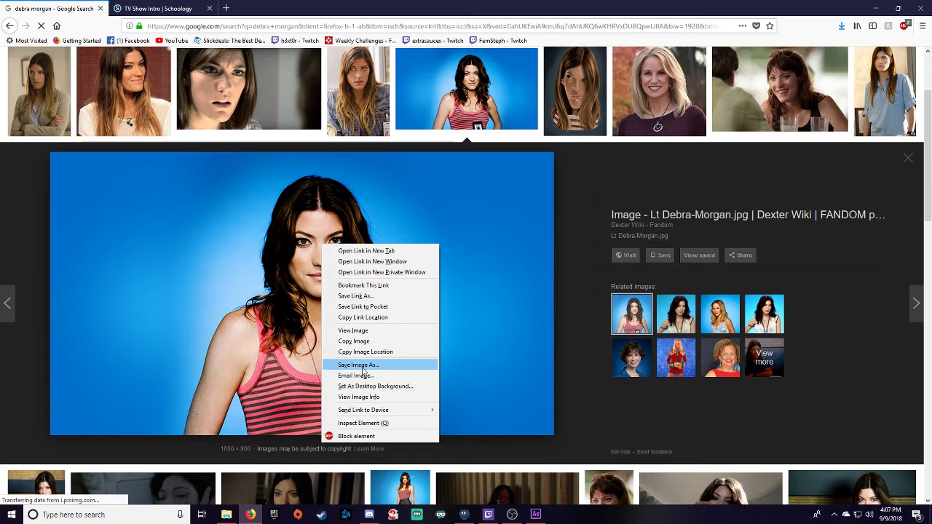
click(350, 366)
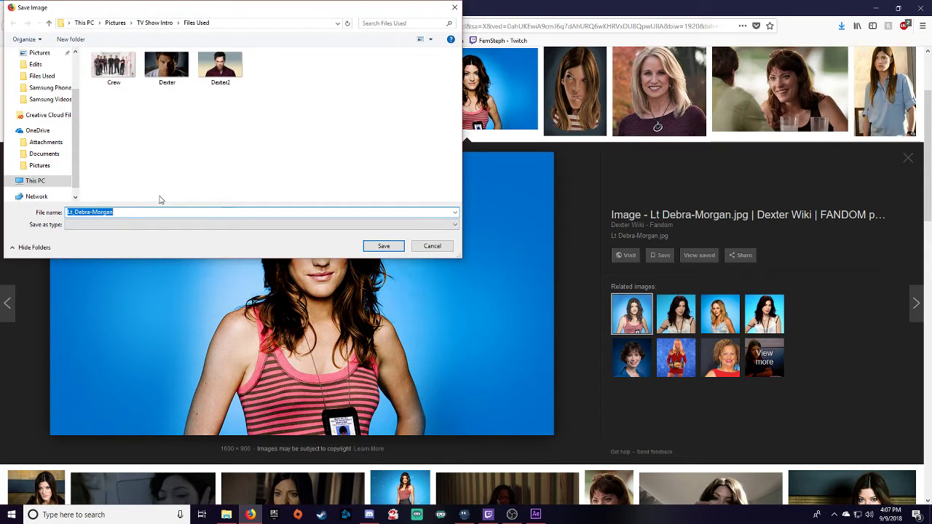
text(Be)
key(BackSpace)
key(BackSpace)
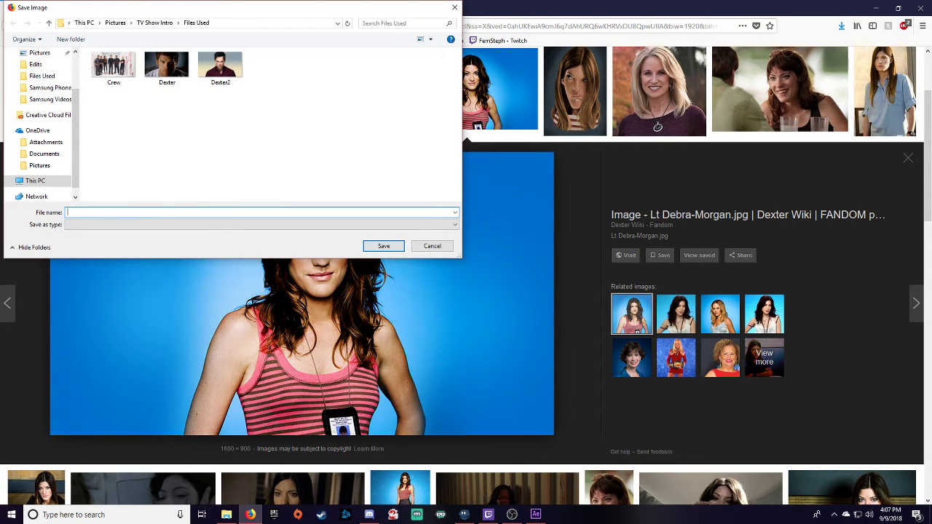
text(Debra Morgan)
key(Return)
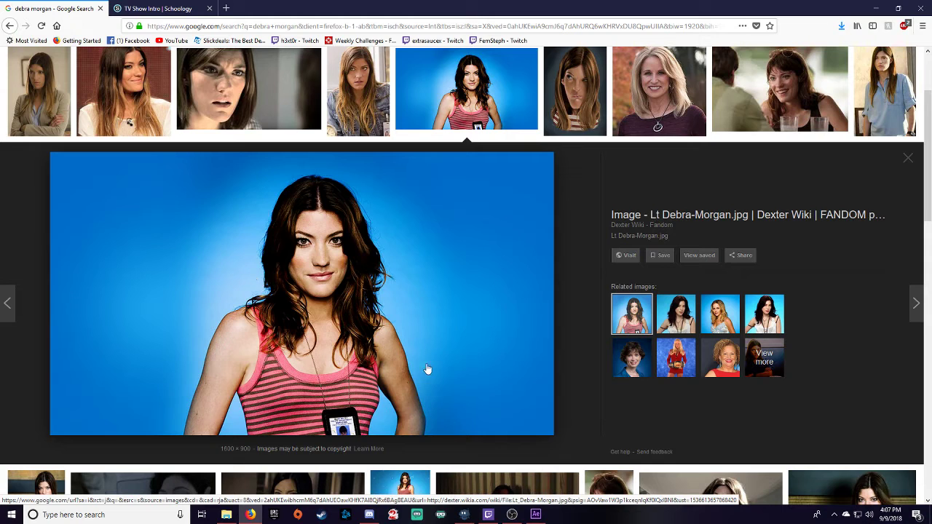
Step: Recheck the Schoology assignment, switch to After Effects, and import the Debra Morgan and Dexter2 images as footage
key(ctrl+Tab)
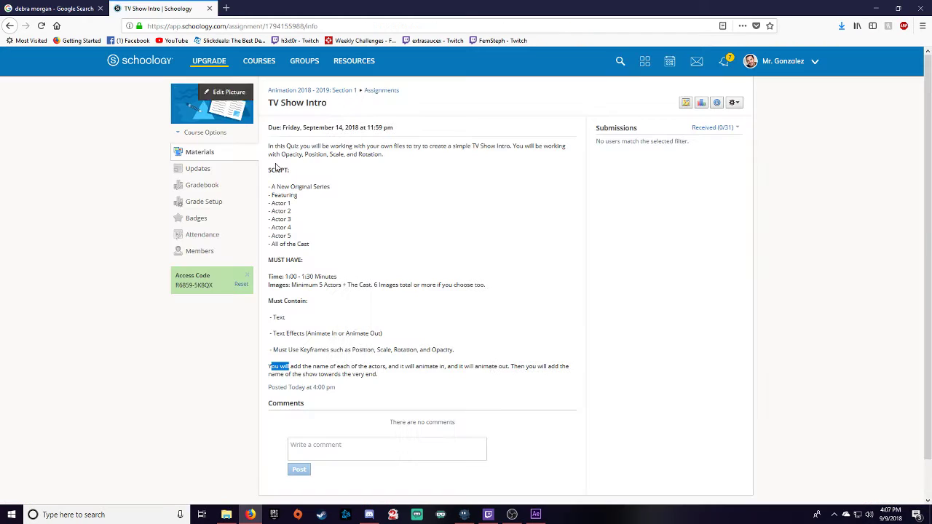
click(413, 296)
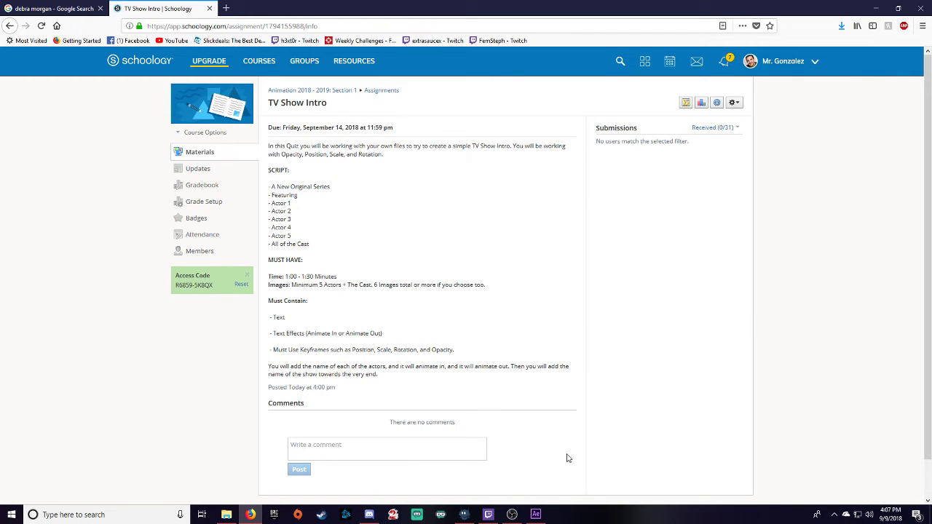
click(536, 515)
double_click(66, 161)
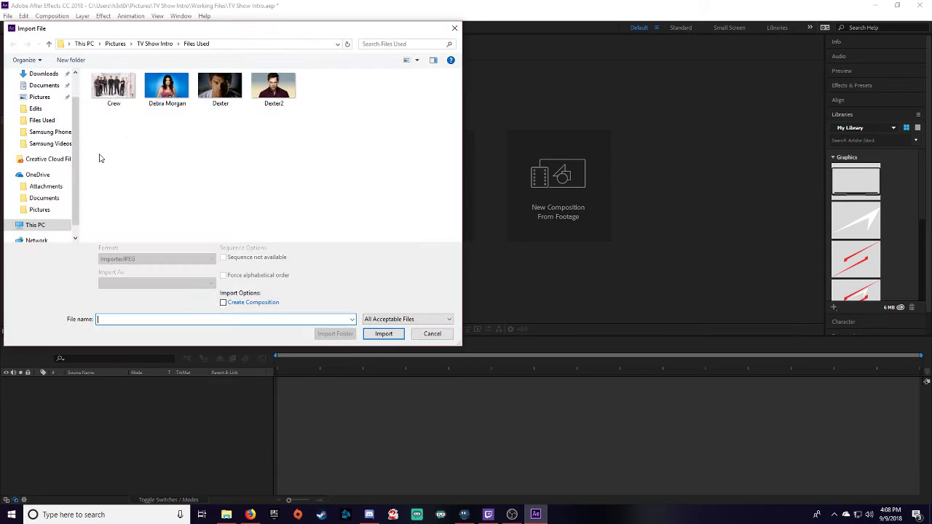
click(167, 88)
ctrl+click(273, 87)
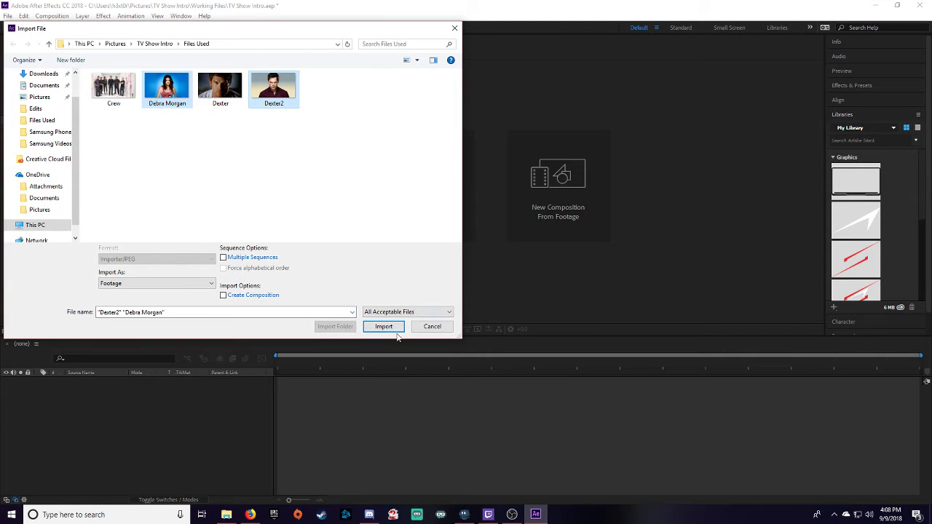
click(386, 335)
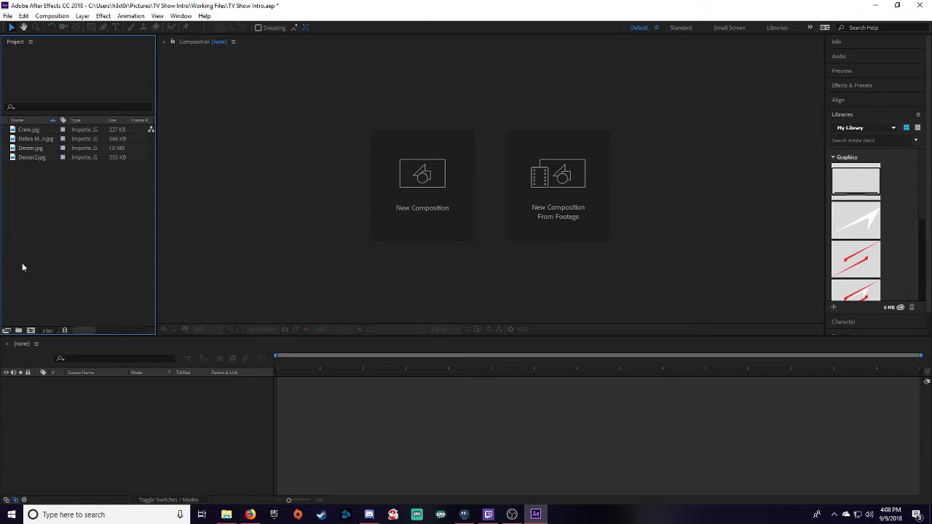
click(31, 331)
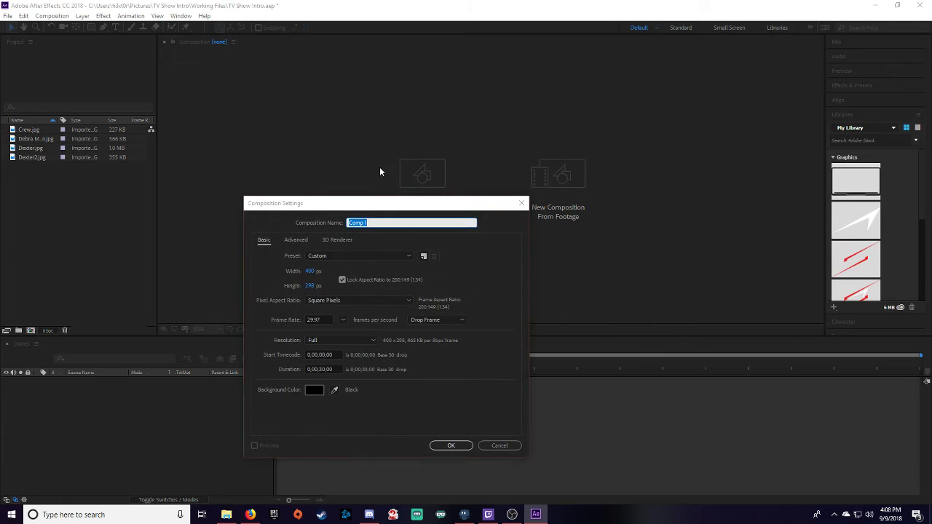
drag(380, 203, 381, 109)
click(519, 349)
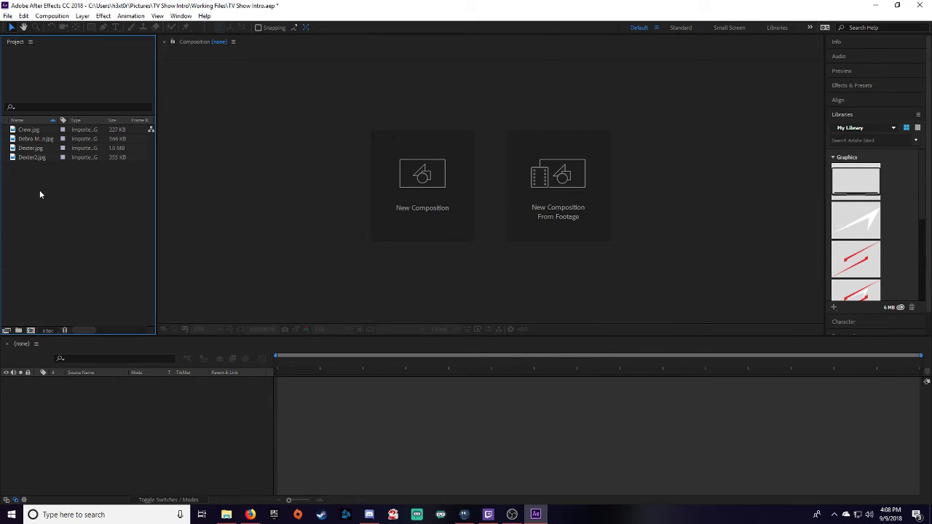
right_click(72, 194)
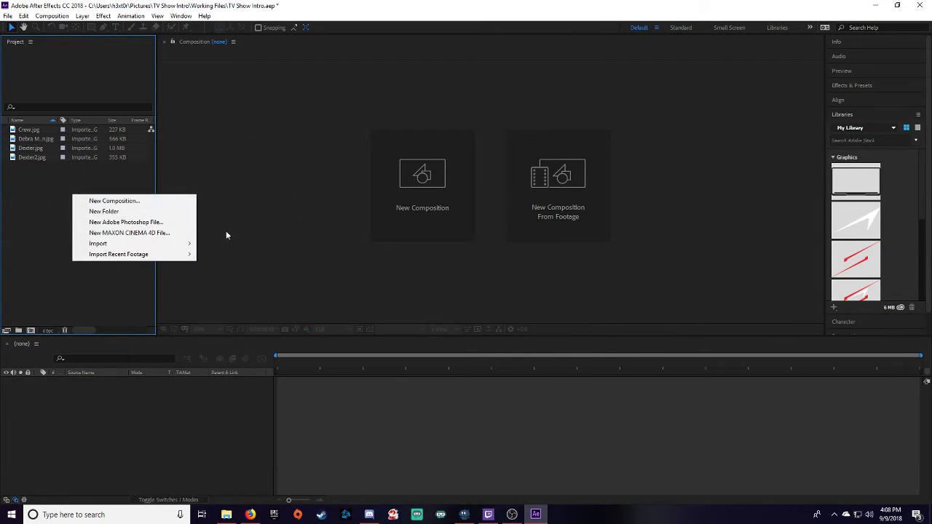
click(114, 201)
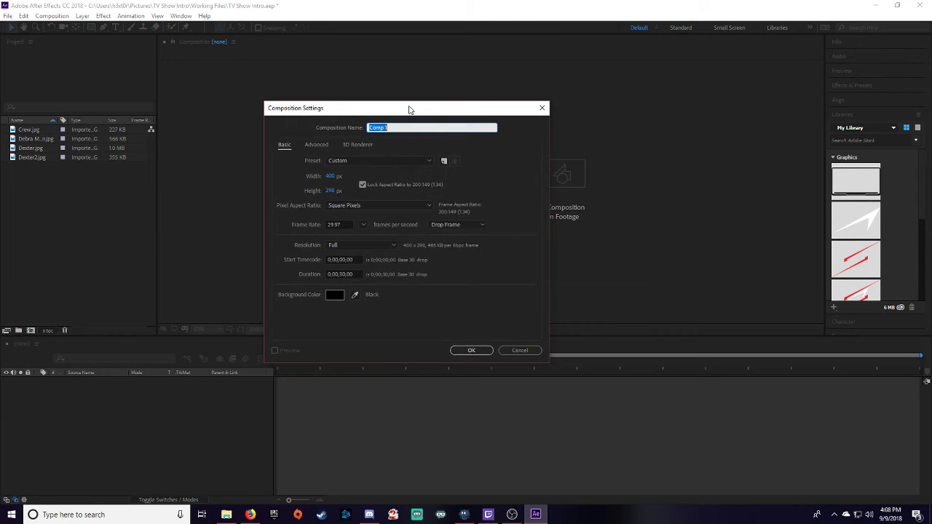
drag(407, 108, 362, 140)
click(476, 381)
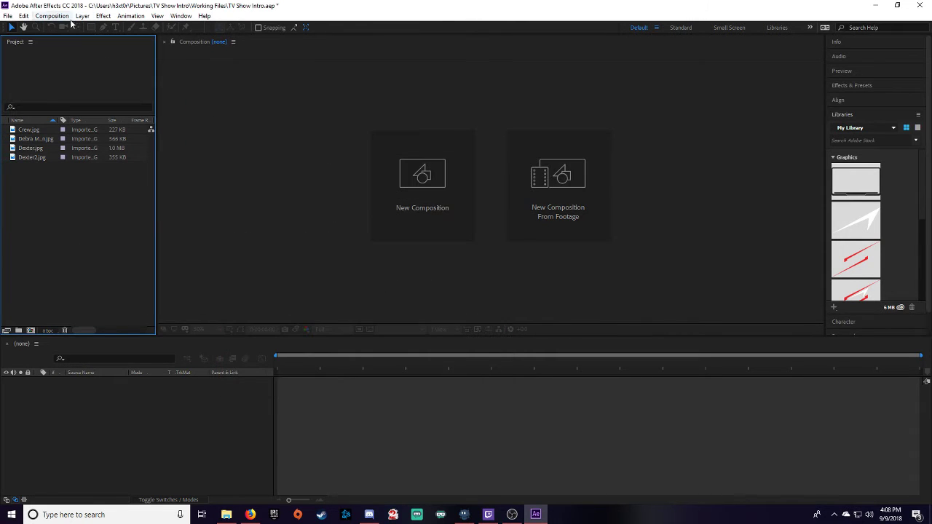
Step: Start a new composition and name it TV Intro
click(65, 17)
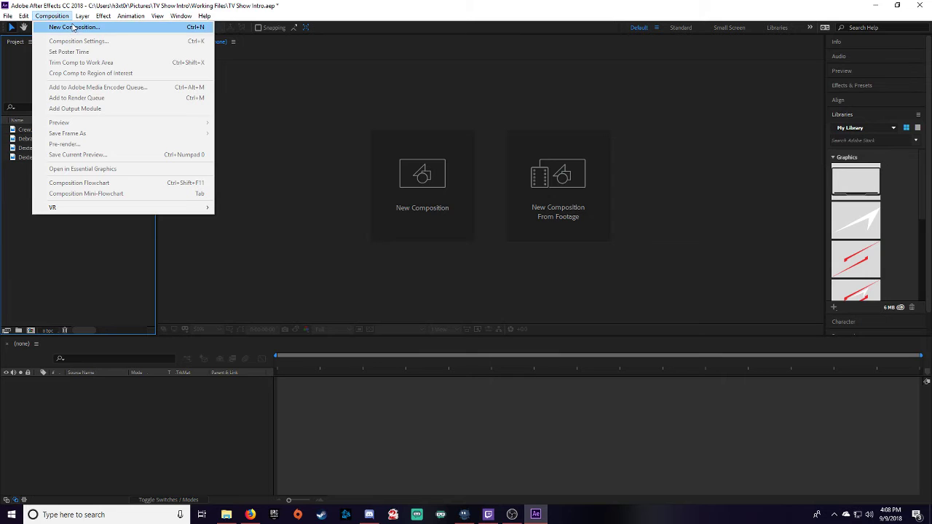
click(73, 29)
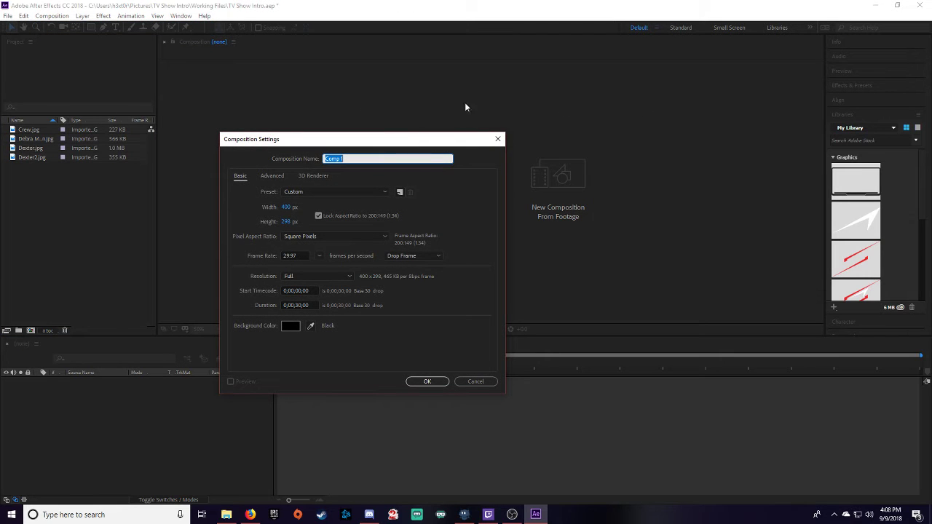
drag(329, 144, 434, 108)
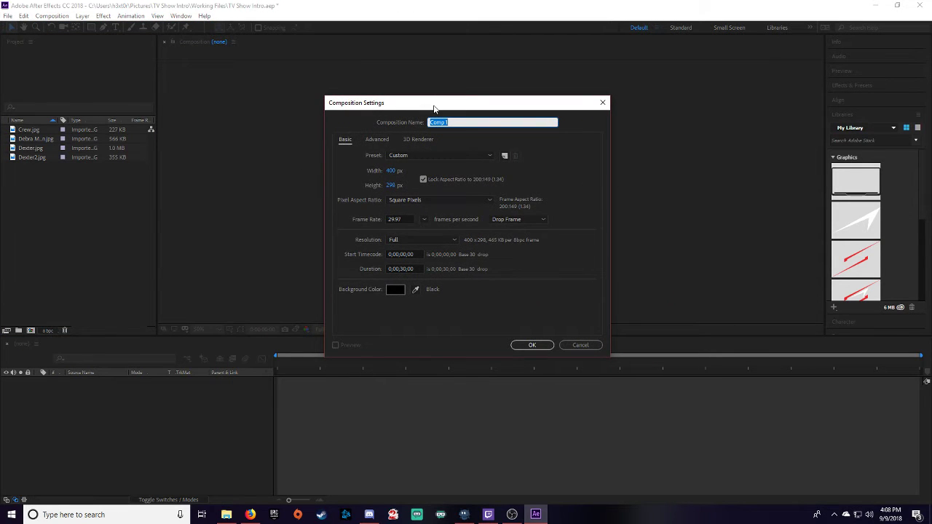
text(TV Intro)
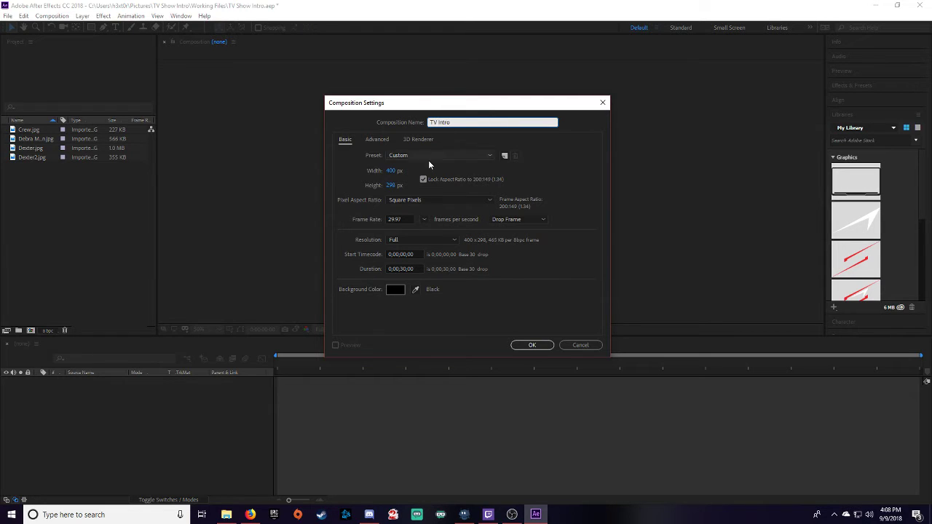
Step: Set the composition's frame size to 1920 × 1080 px with the aspect ratio lock turned off
click(392, 170)
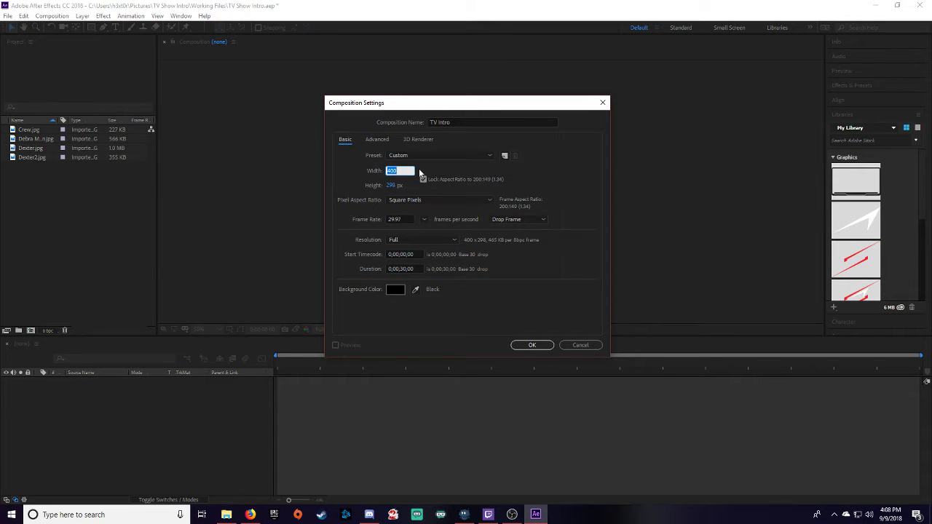
text(1920)
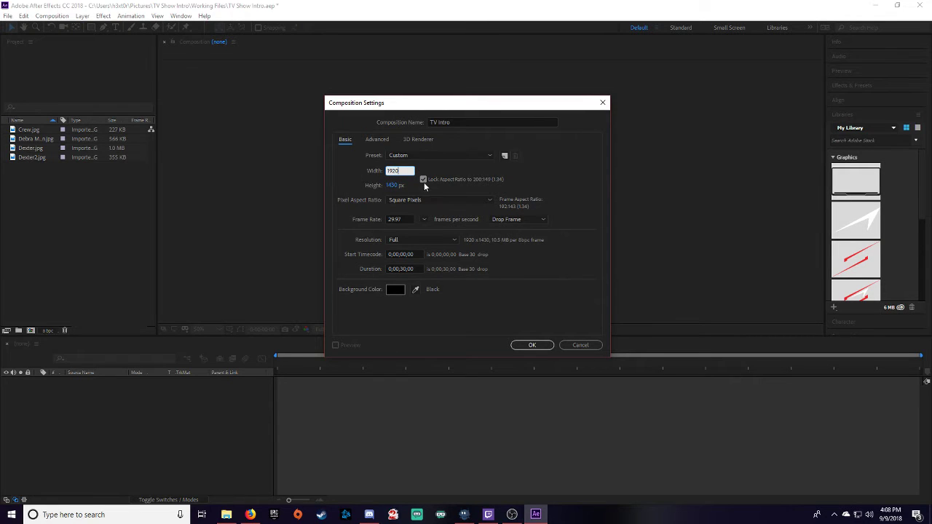
click(423, 180)
click(397, 185)
text(1080)
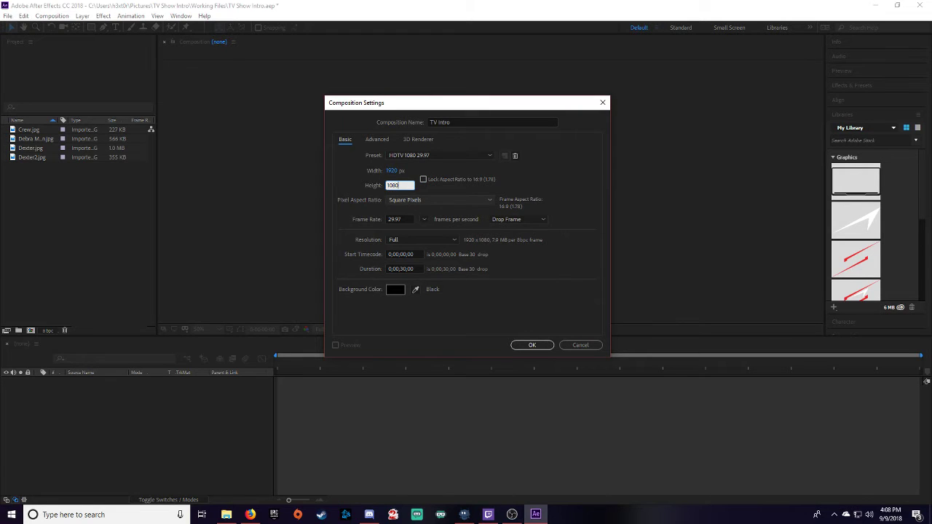
key(Tab)
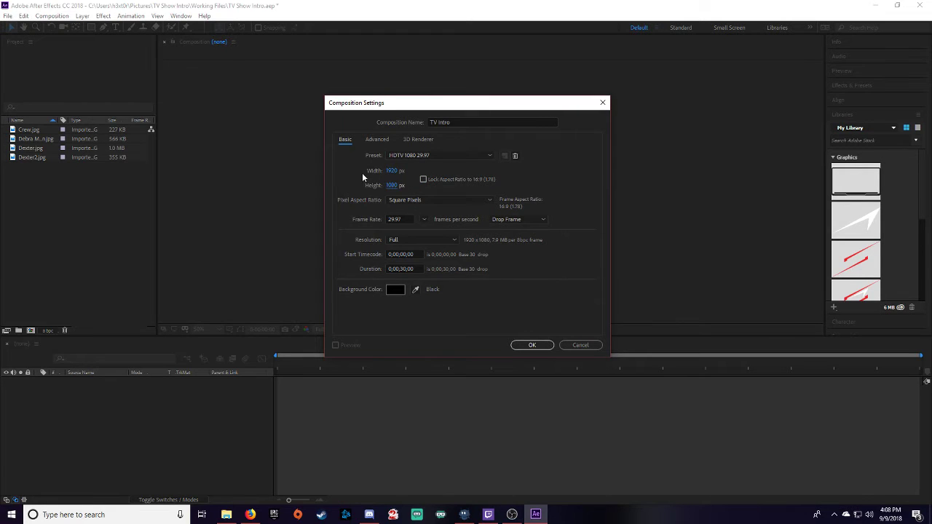
Step: Set the composition's duration to 0;01;30;00 and create it
click(398, 219)
click(405, 220)
click(416, 268)
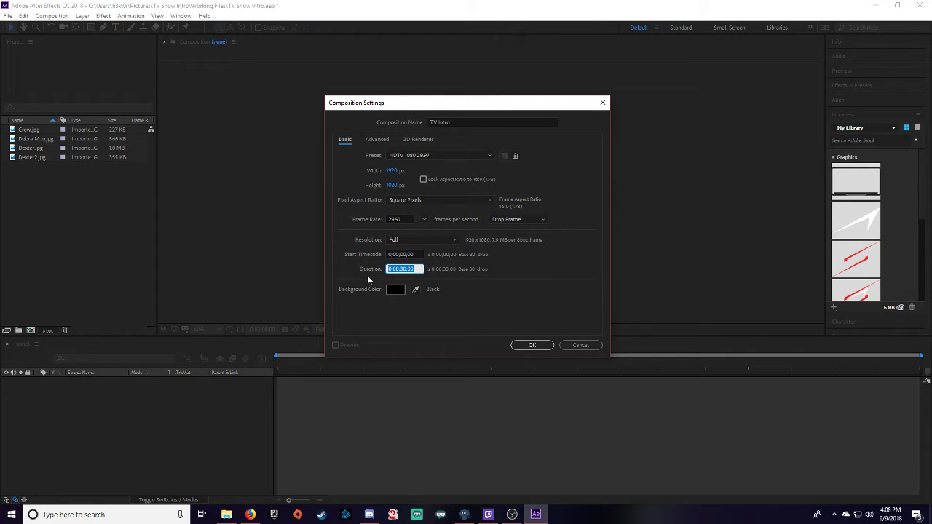
text(13000)
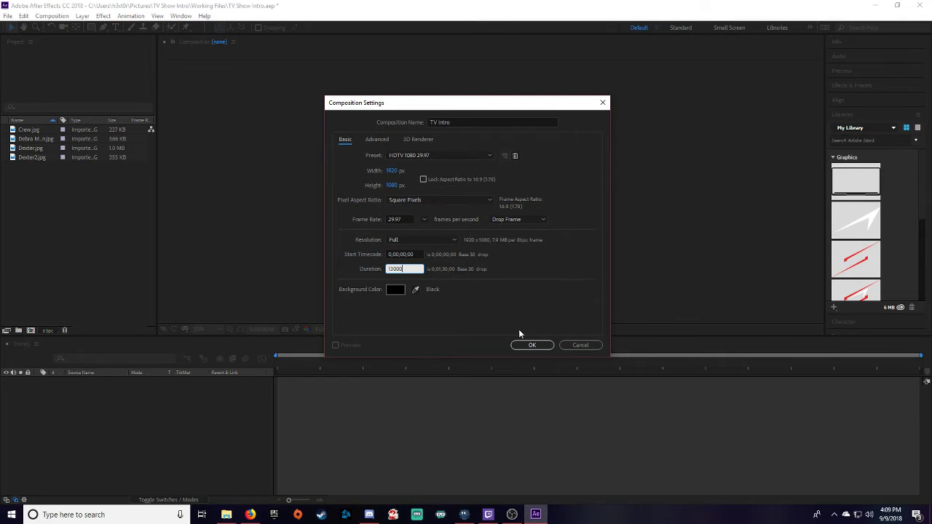
click(531, 345)
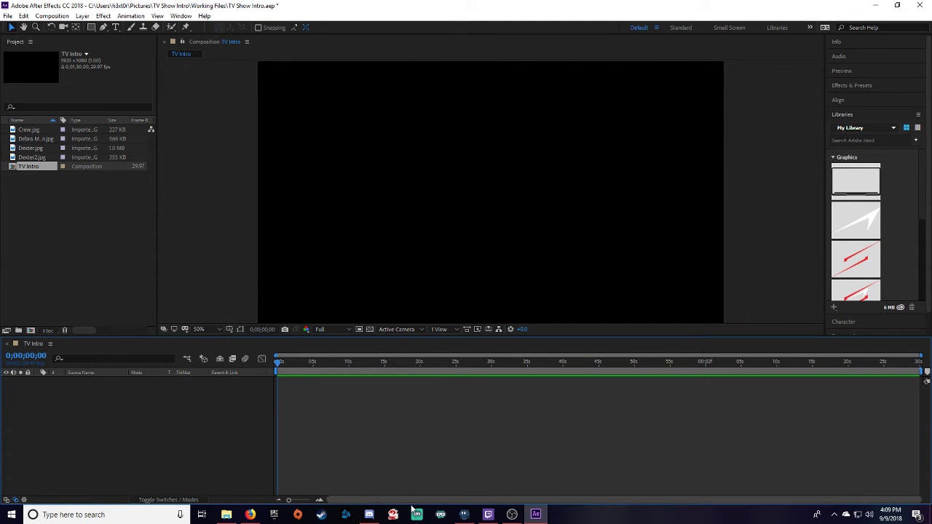
drag(571, 364, 211, 395)
click(55, 213)
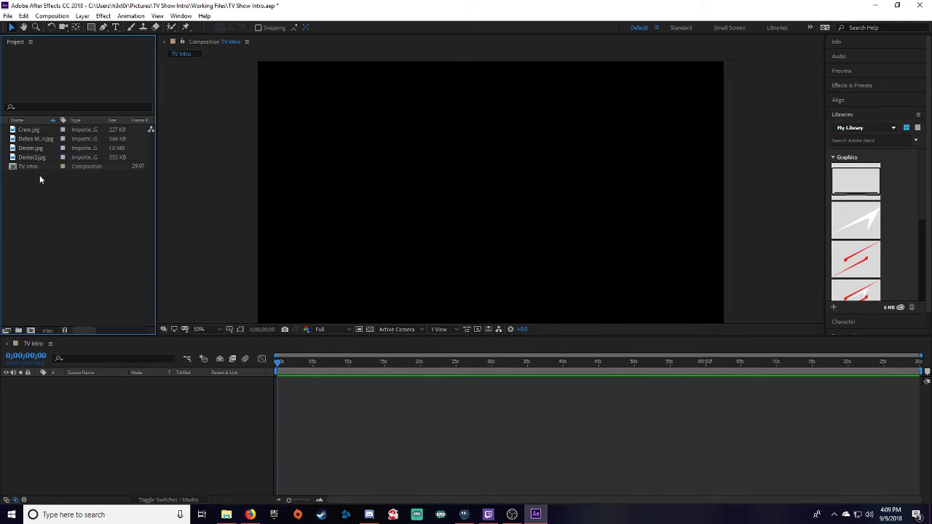
click(102, 420)
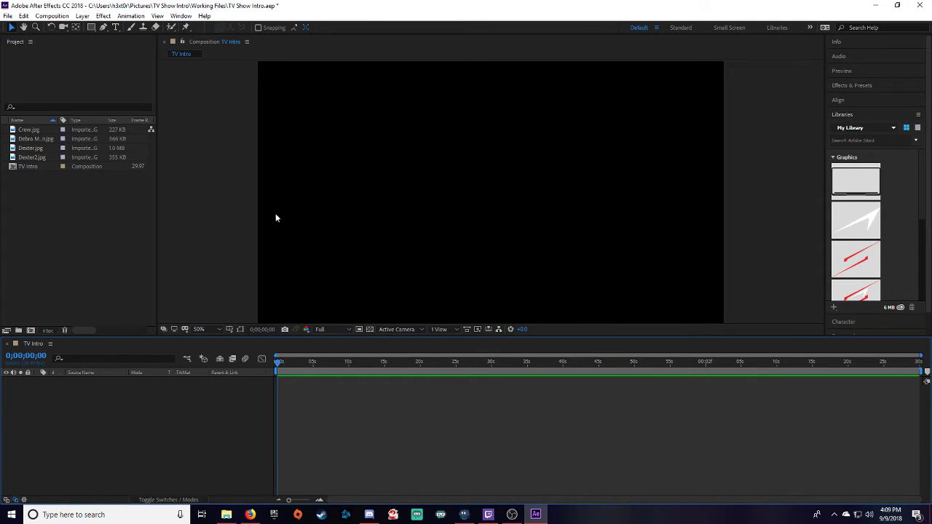
Step: Add a text layer reading "A New Original Series" near the middle of the composition
click(115, 28)
click(402, 200)
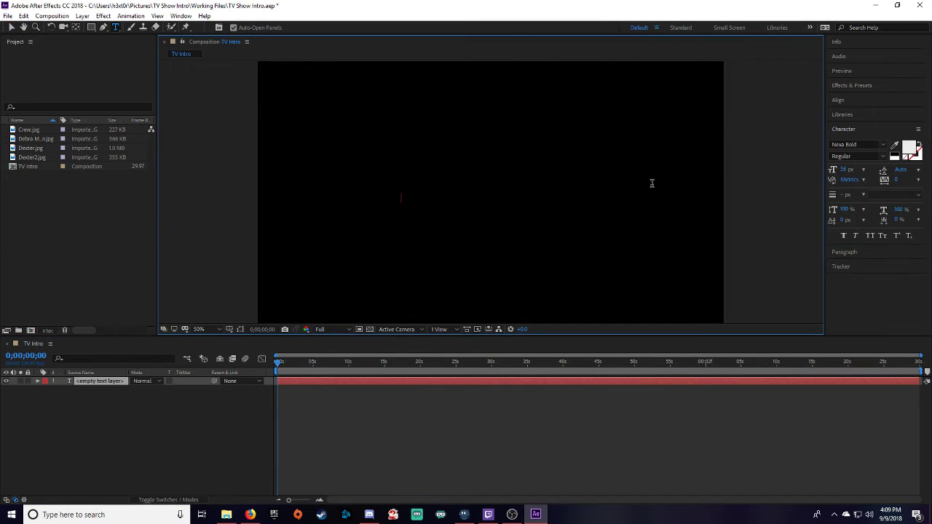
text(A)
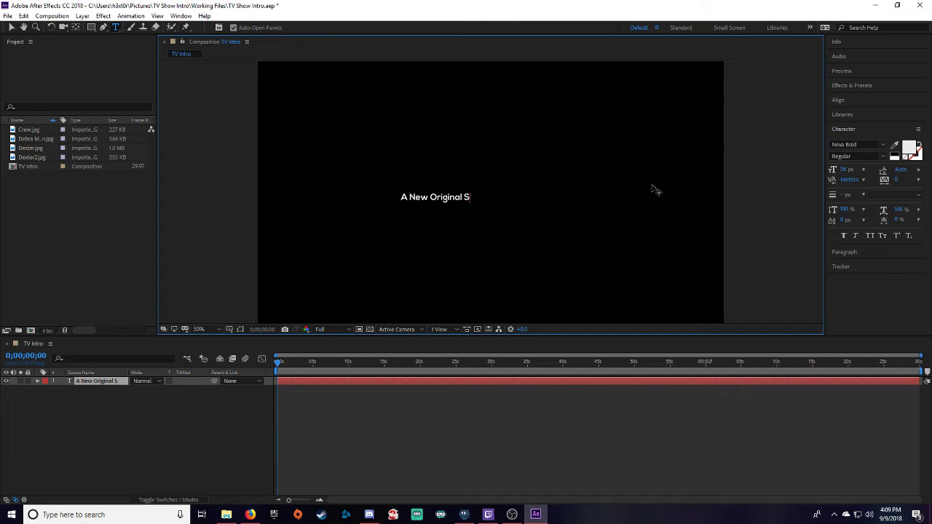
text(New Original Series)
Step: Set the whole title text in Nexa Light and enlarge it to a little over twice its size
drag(492, 198, 397, 199)
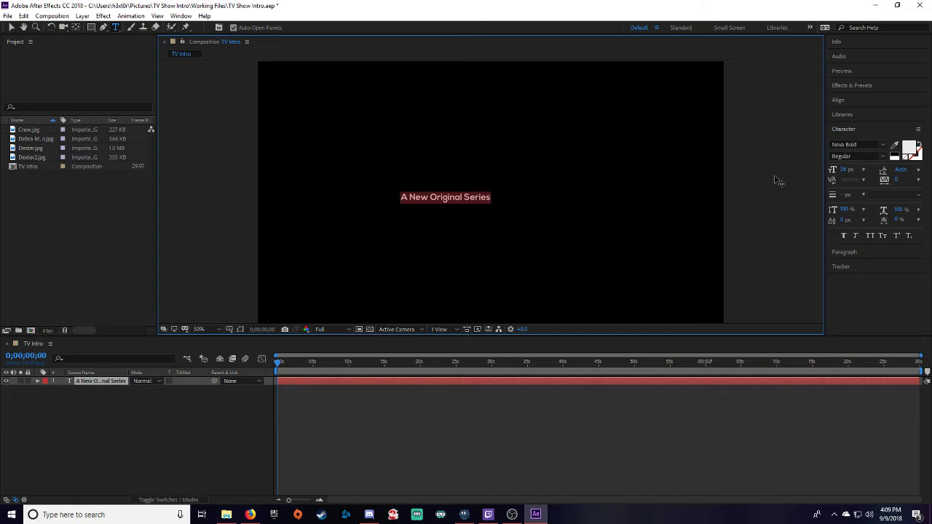
click(882, 144)
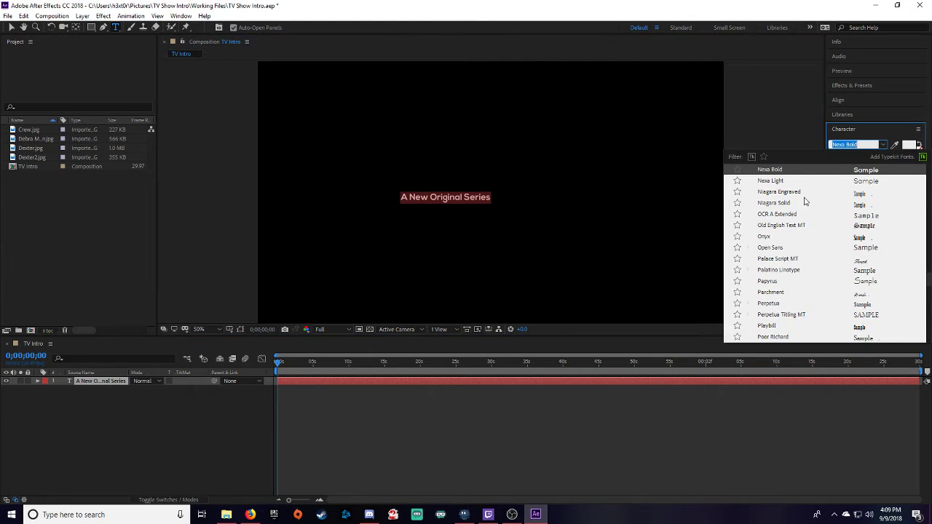
click(794, 180)
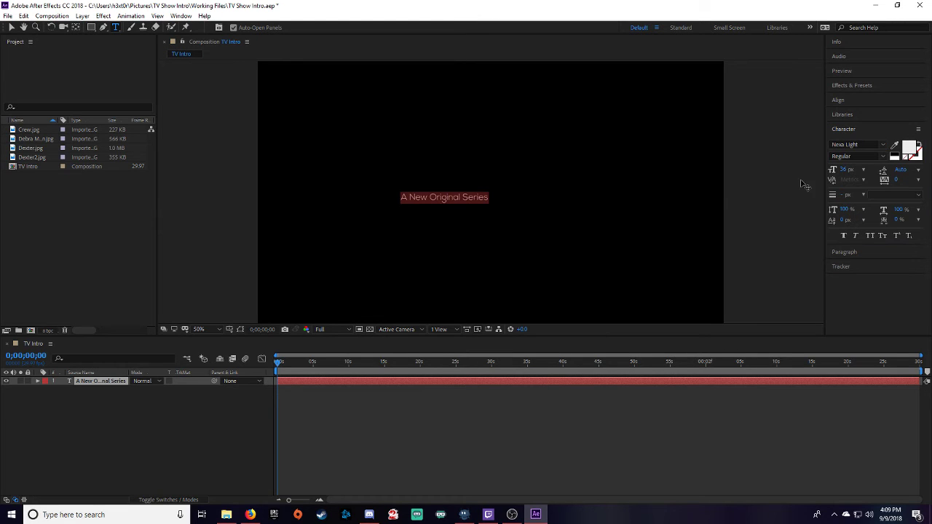
drag(848, 170, 865, 169)
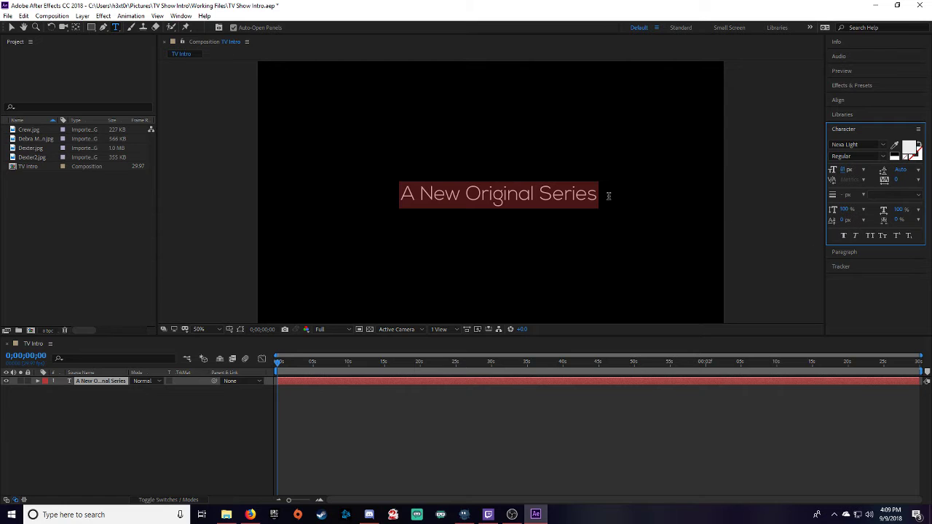
Step: Change the title text's fill color to pure red
click(908, 148)
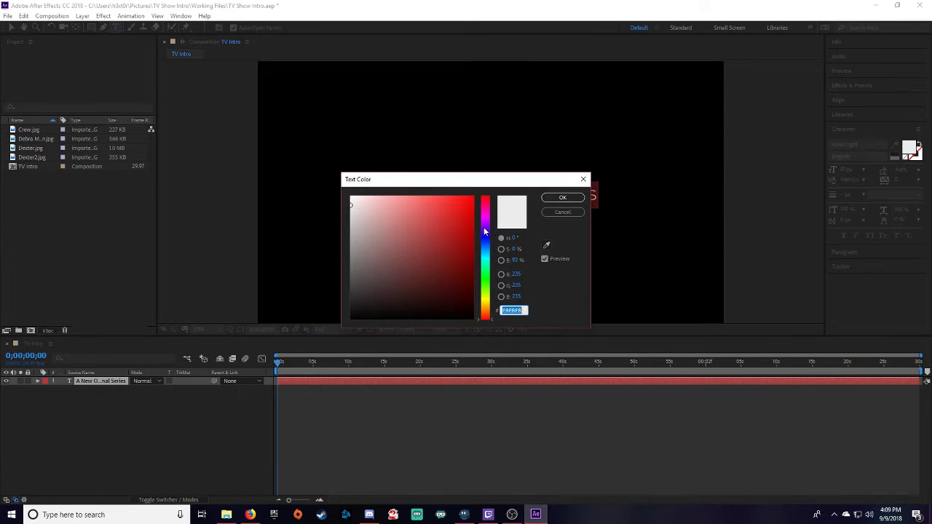
drag(417, 209, 491, 182)
click(562, 197)
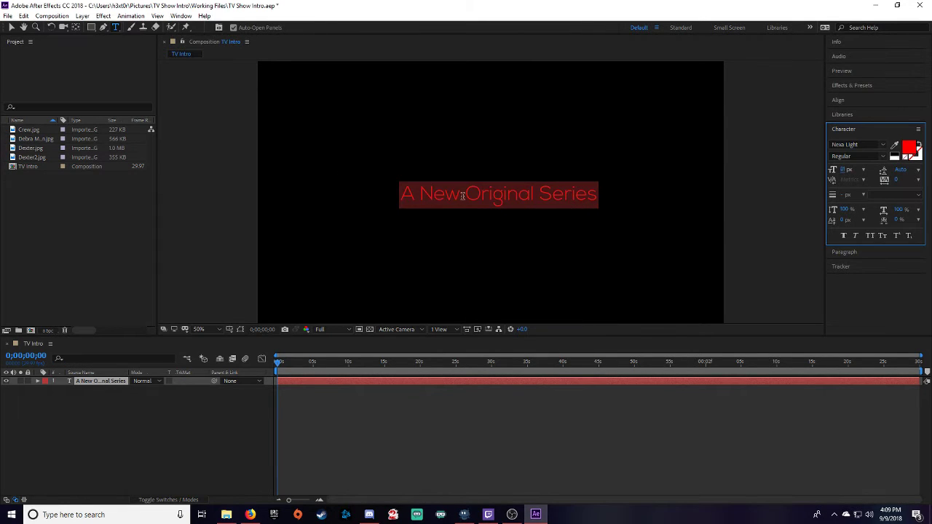
Step: Move the title text to about the centre of the frame and leave its layer selected
click(11, 27)
mouse_move(444, 198)
mouse_down()
mouse_move(427, 183)
mouse_move(433, 207)
mouse_move(423, 209)
mouse_move(428, 203)
mouse_up()
click(77, 400)
click(92, 384)
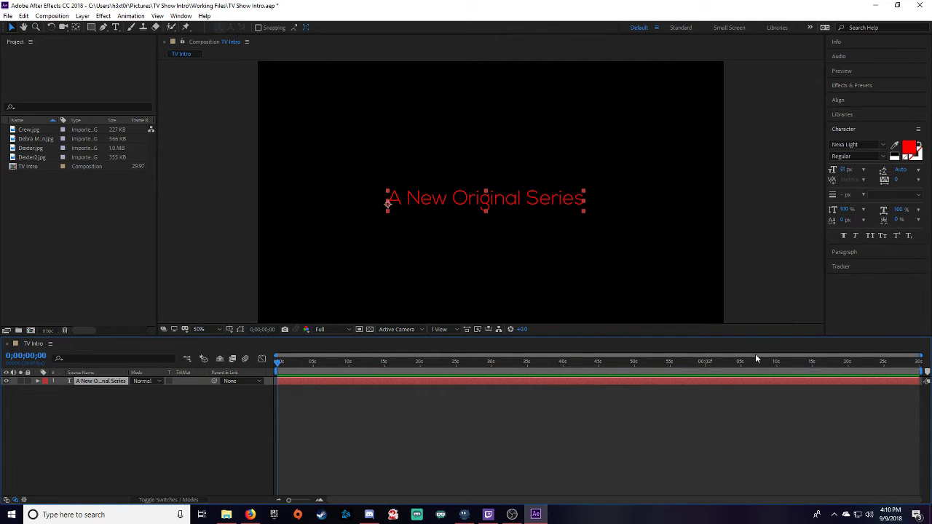
Step: Apply the Center Spiral preset from the Animate In text animation presets to the title
click(860, 85)
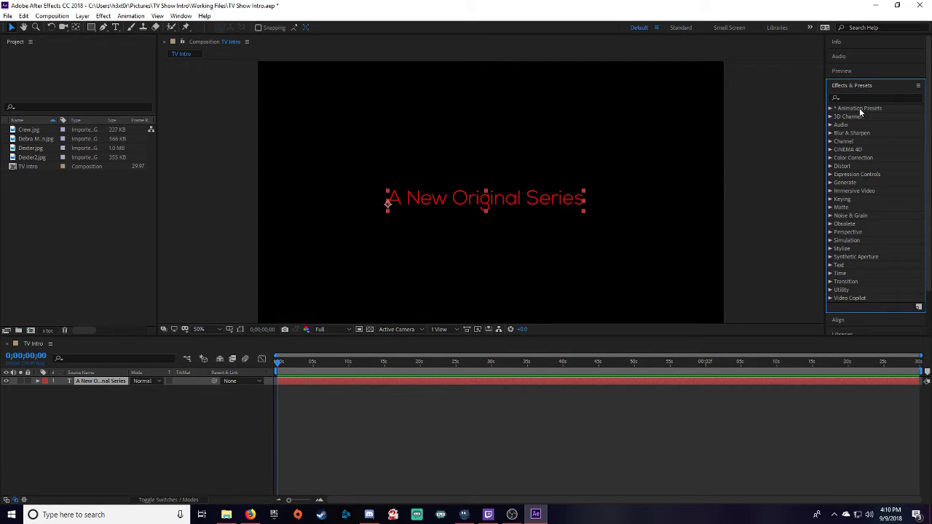
click(829, 109)
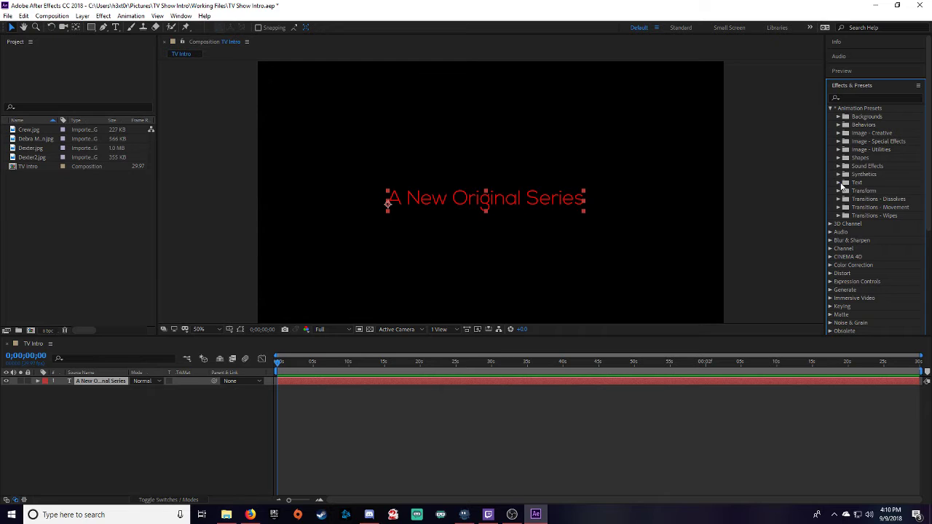
click(839, 183)
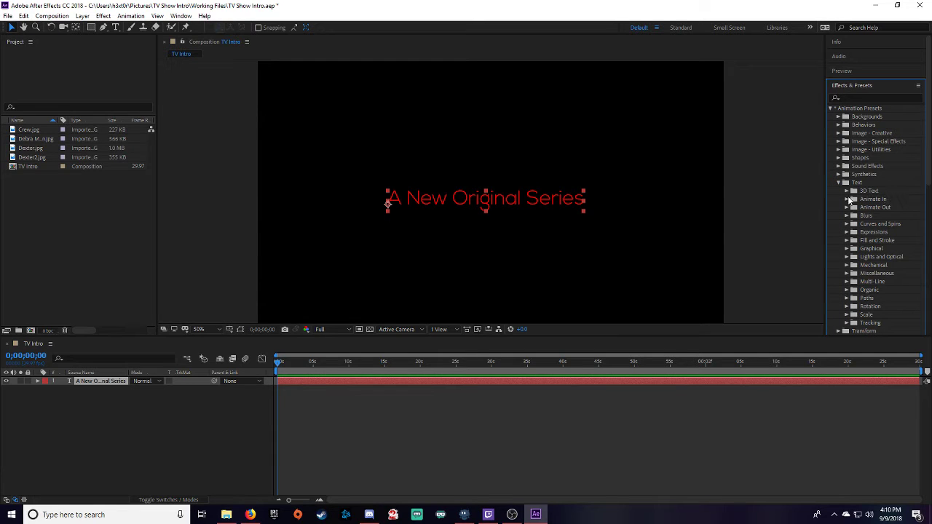
click(847, 199)
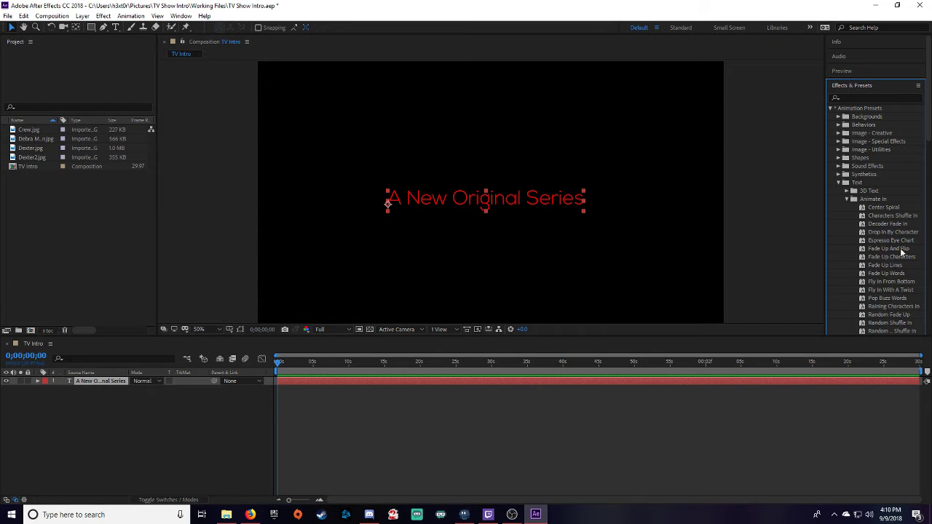
drag(885, 207, 515, 207)
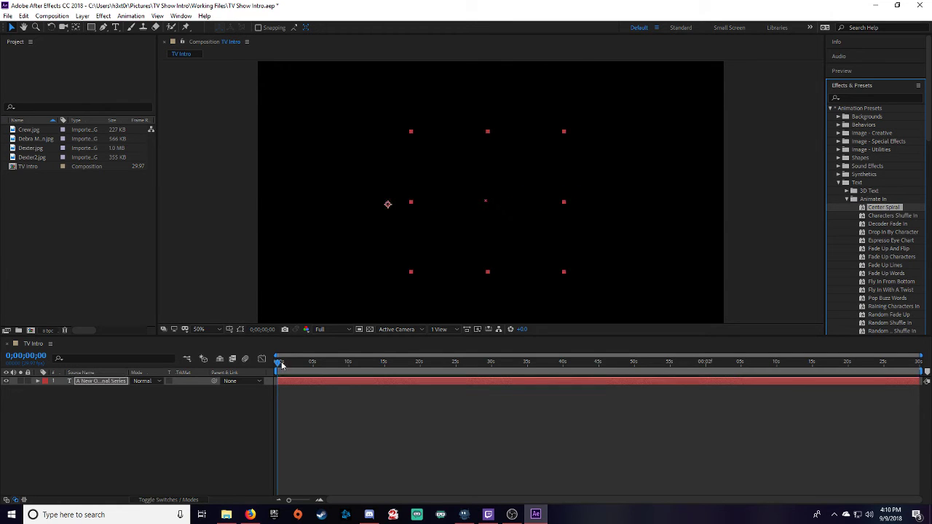
Step: Play the title's spiral animation from the start of the composition to check it
drag(283, 363, 279, 364)
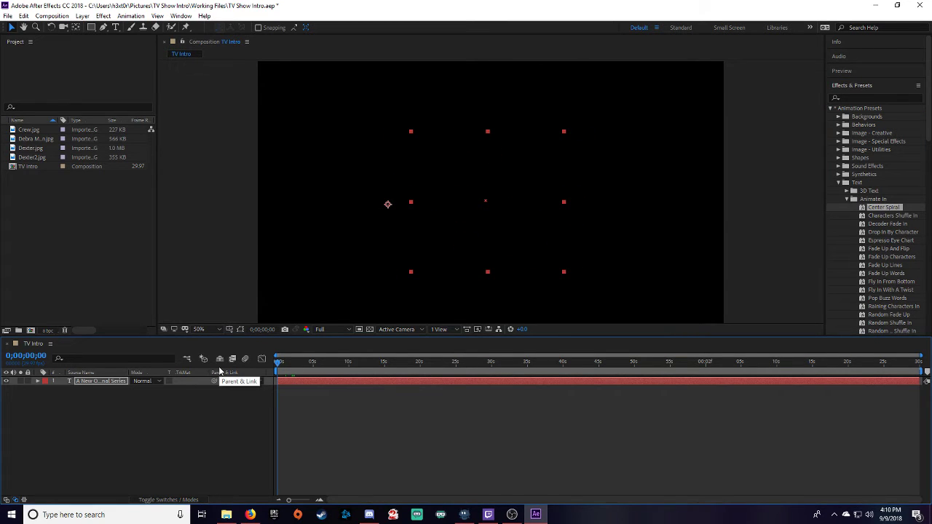
key(space)
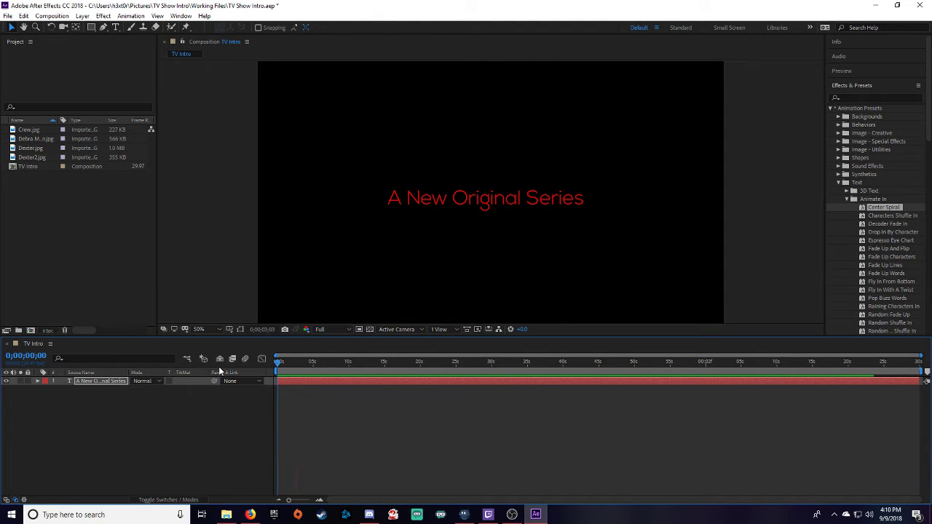
key(space)
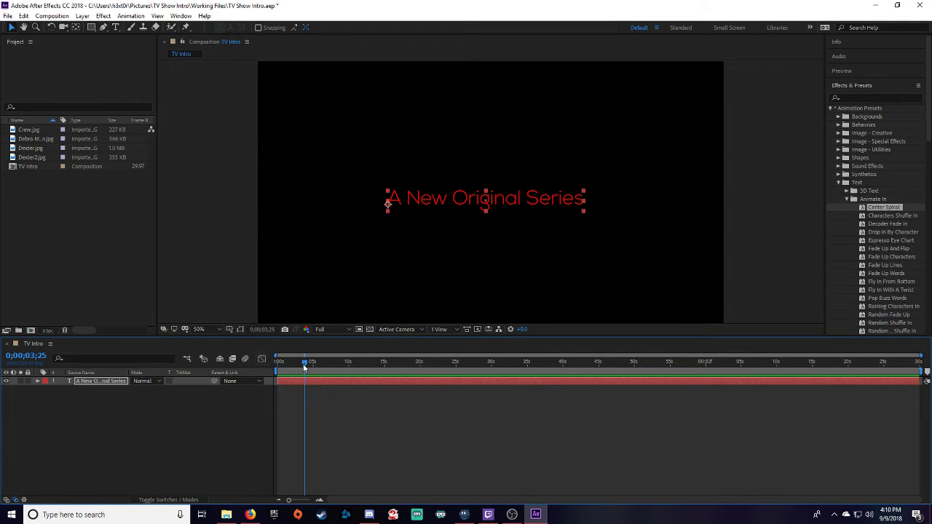
Step: Reveal the text layer's keyframed properties and replay the animation from the start to about five seconds
mouse_move(306, 366)
mouse_down()
mouse_move(278, 366)
mouse_move(312, 367)
mouse_up()
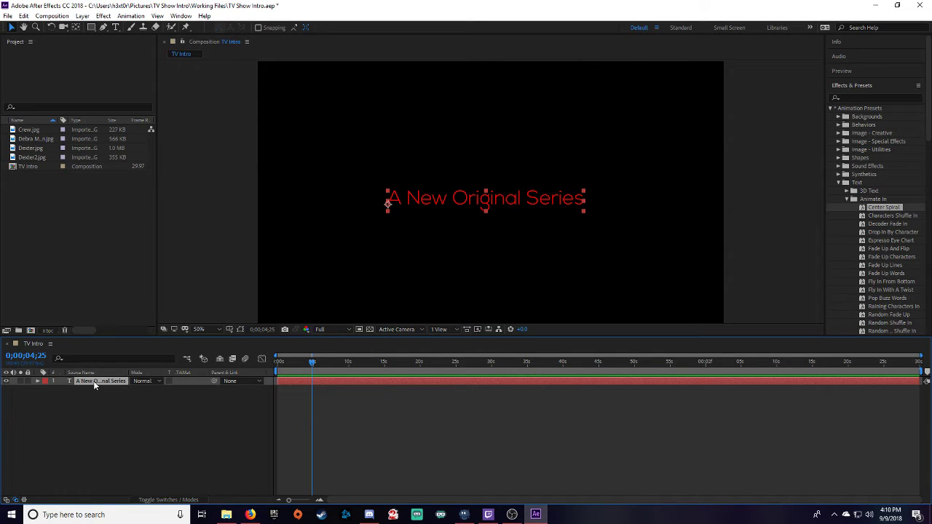
key(u)
drag(319, 370, 256, 365)
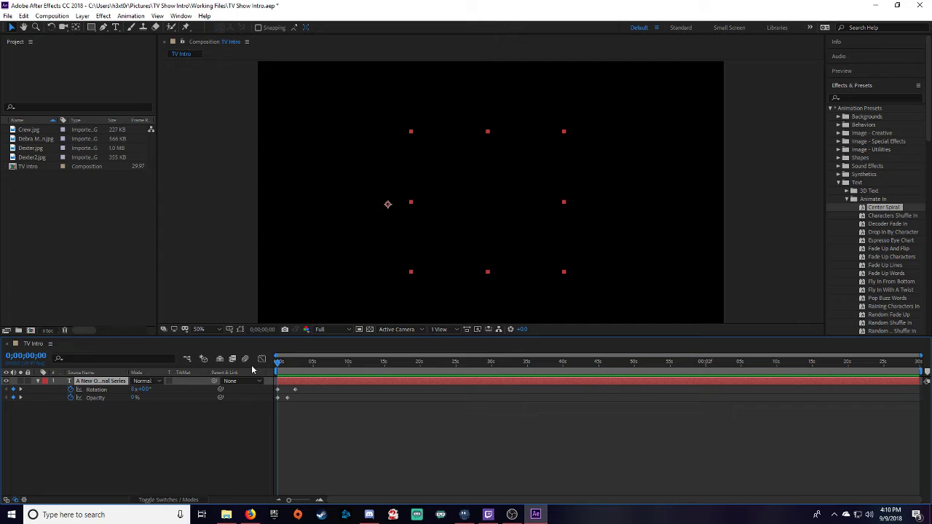
key(space)
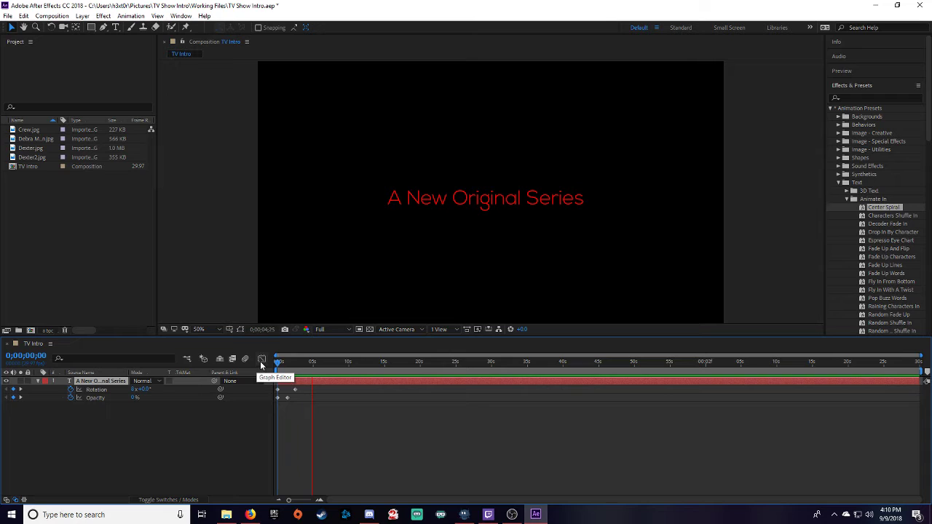
key(space)
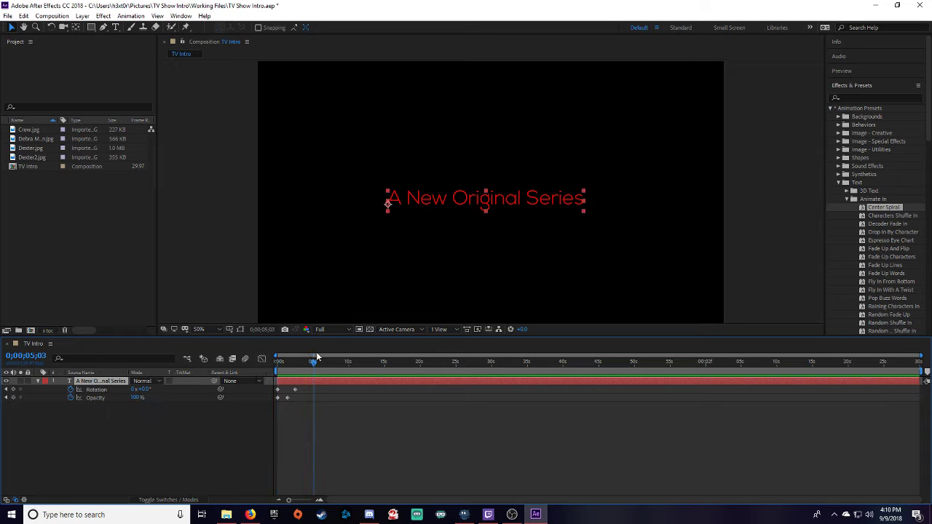
Step: At 0;00;05;00, apply the Twirl Off Each Line preset from the Animate Out text animation presets to the title
drag(313, 367, 312, 367)
click(33, 355)
text(500)
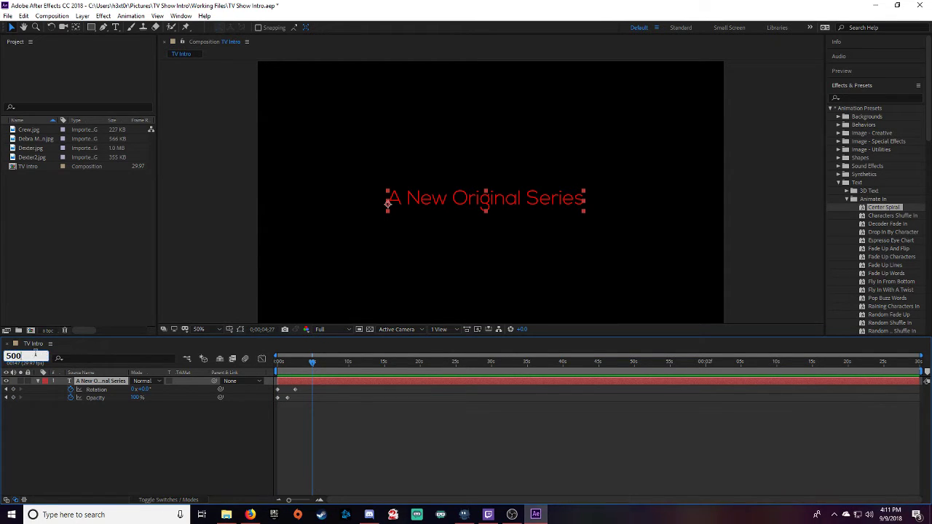
key(Return)
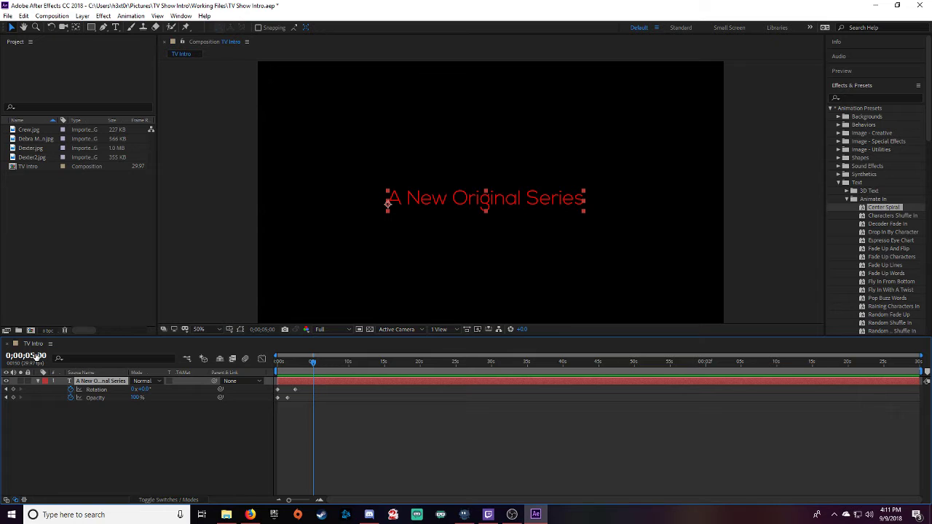
click(846, 198)
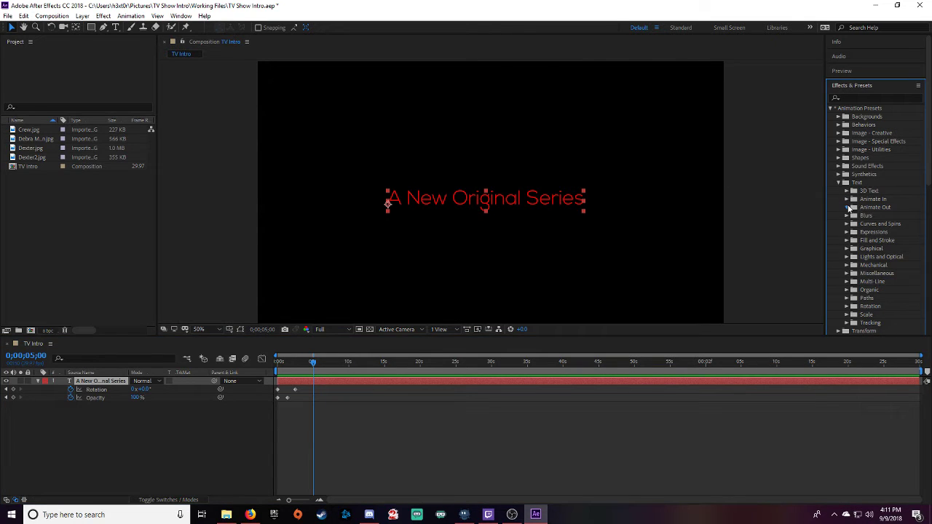
click(847, 208)
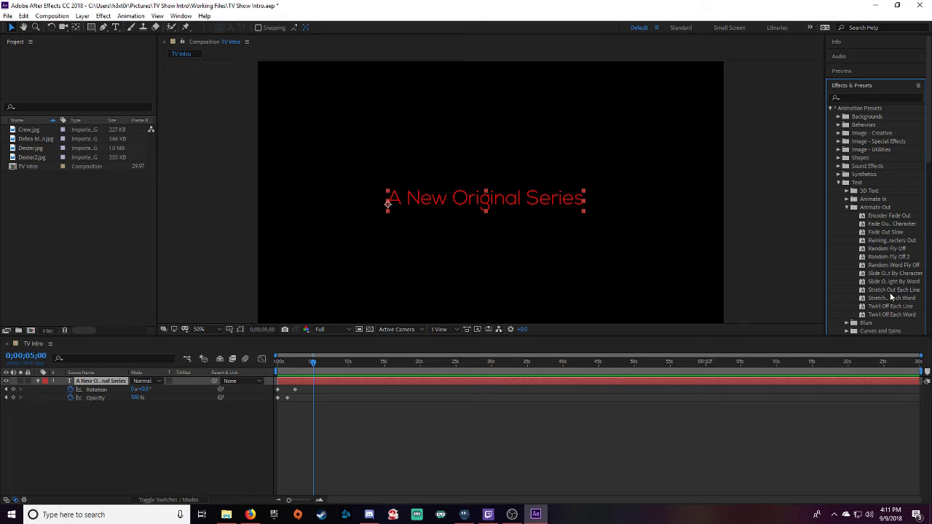
drag(892, 307, 463, 205)
Step: Play the title's exit animation from five seconds, and replay the whole animation from the start of the composition
click(310, 417)
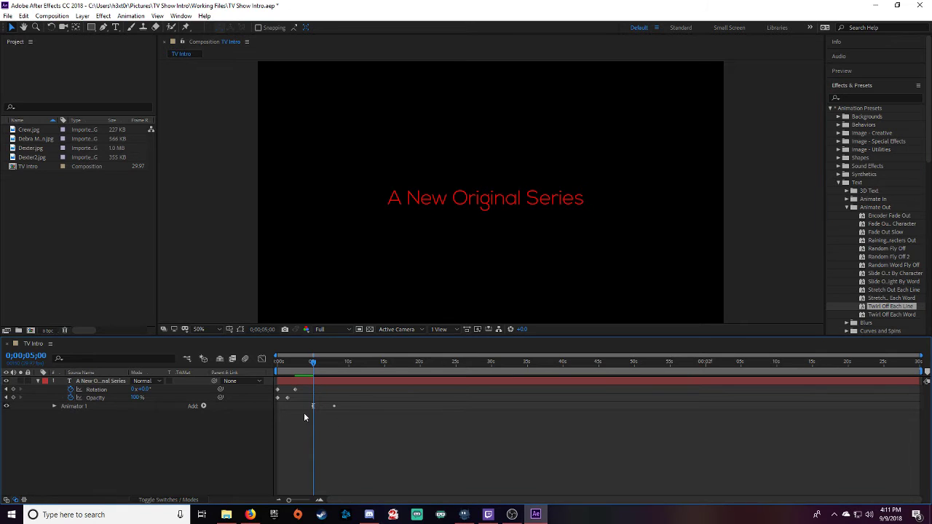
click(310, 421)
drag(350, 402, 356, 399)
key(space)
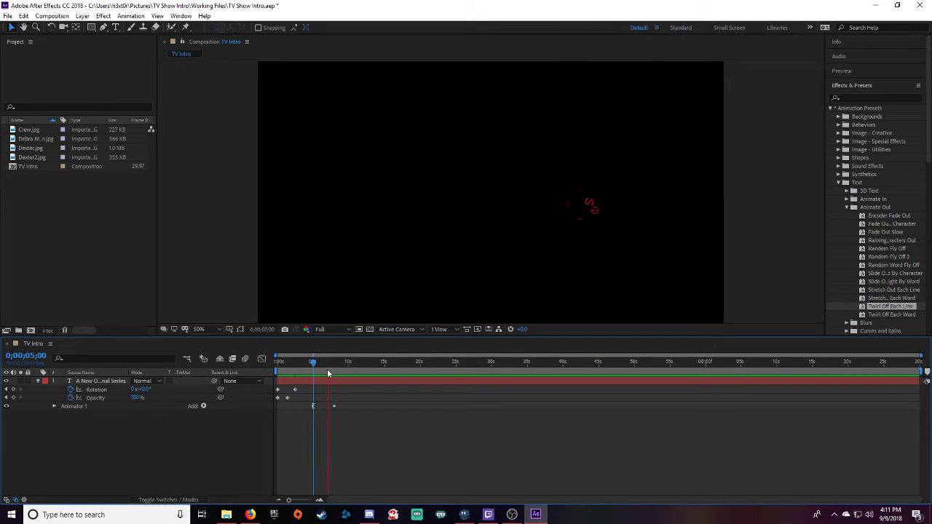
key(space)
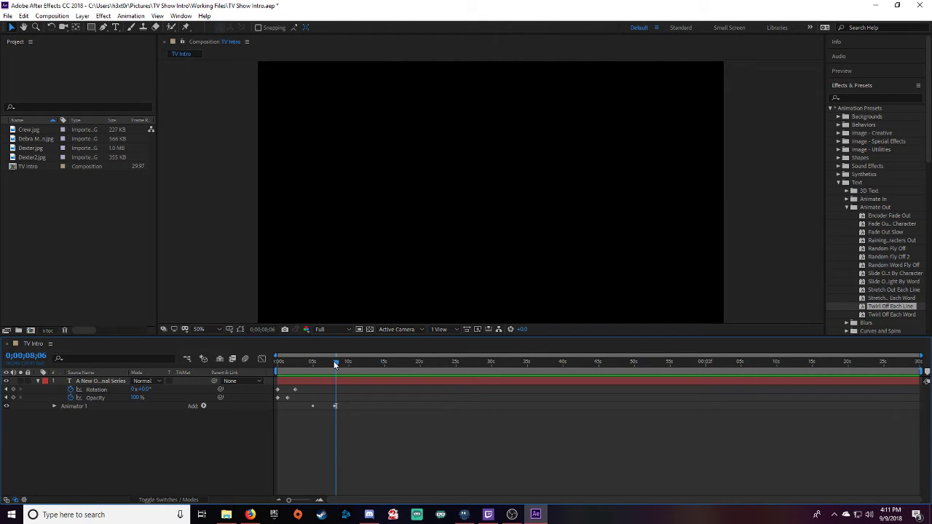
drag(335, 364, 263, 357)
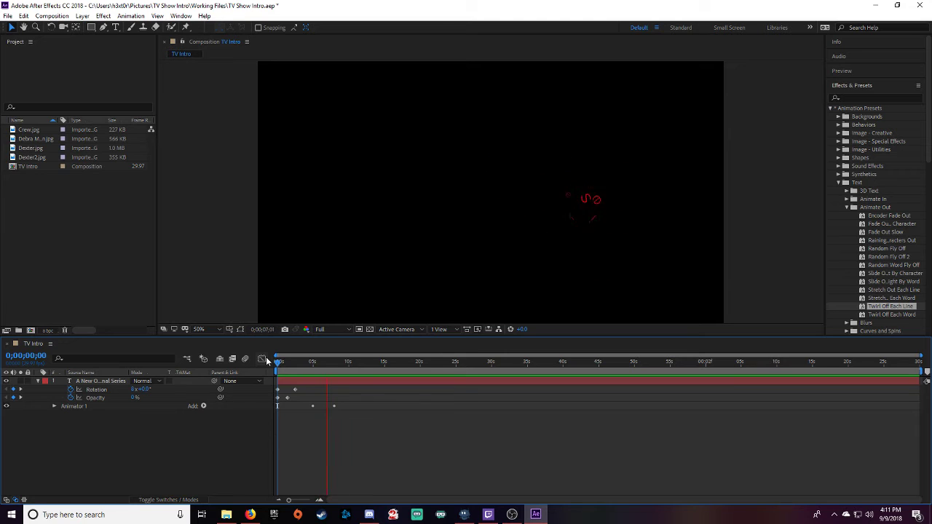
key(space)
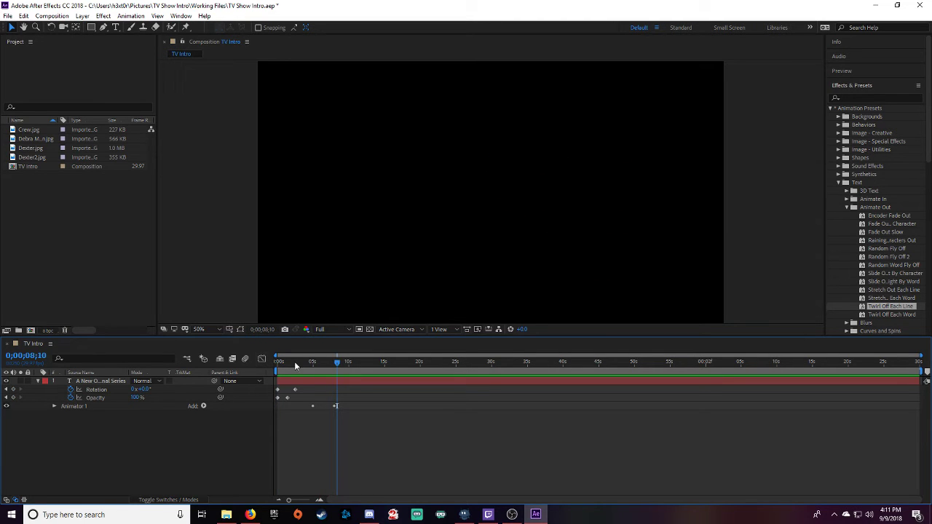
Step: Trim the end of the title layer to 0;00;08;01, at the exit animation's last keyframe
click(334, 362)
click(335, 382)
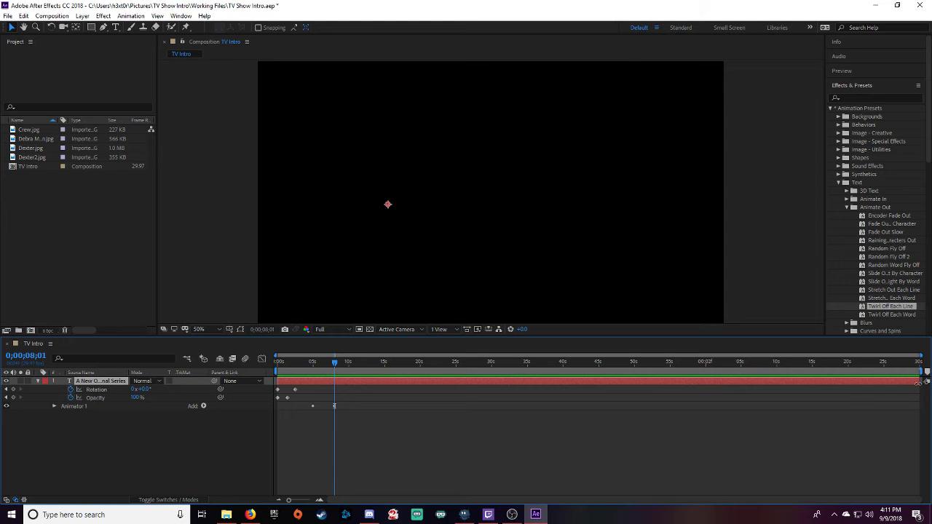
drag(919, 382, 334, 407)
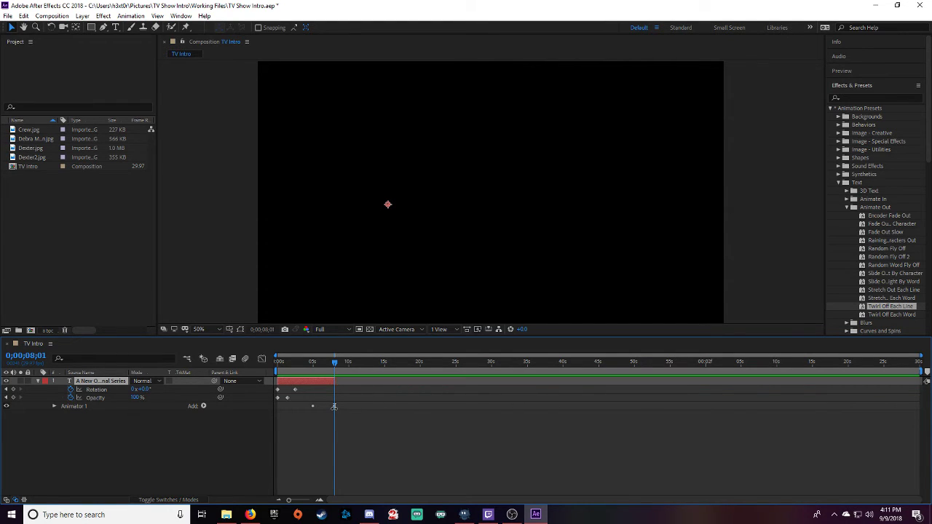
Step: Play the trimmed title from the start of the composition and collapse its layer properties
key(space)
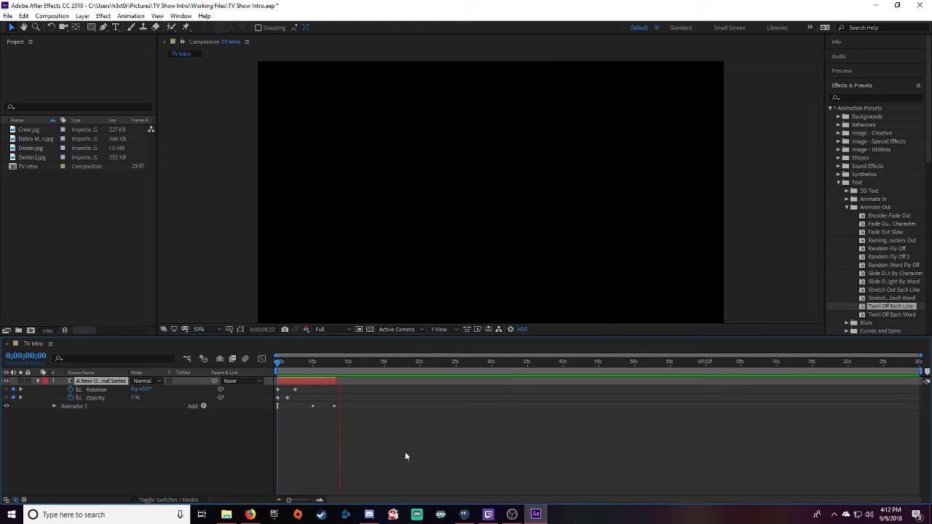
key(space)
click(120, 421)
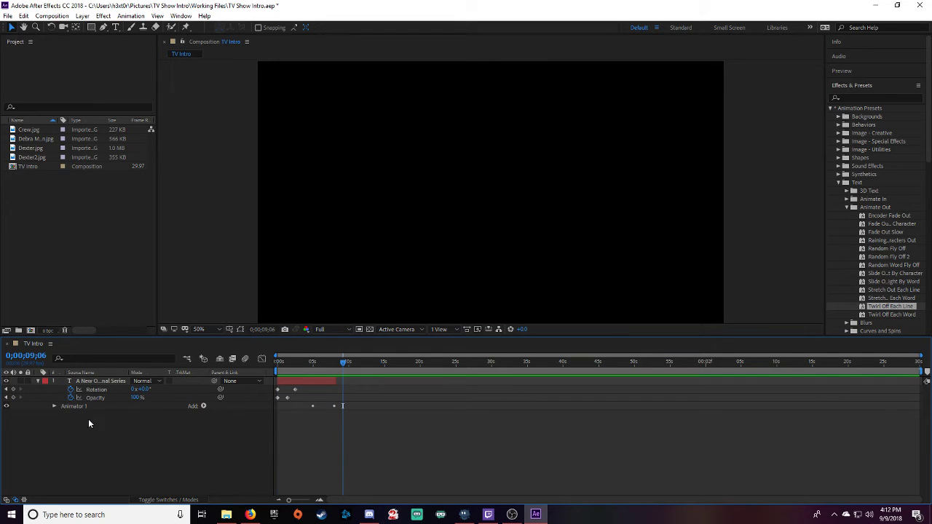
click(37, 380)
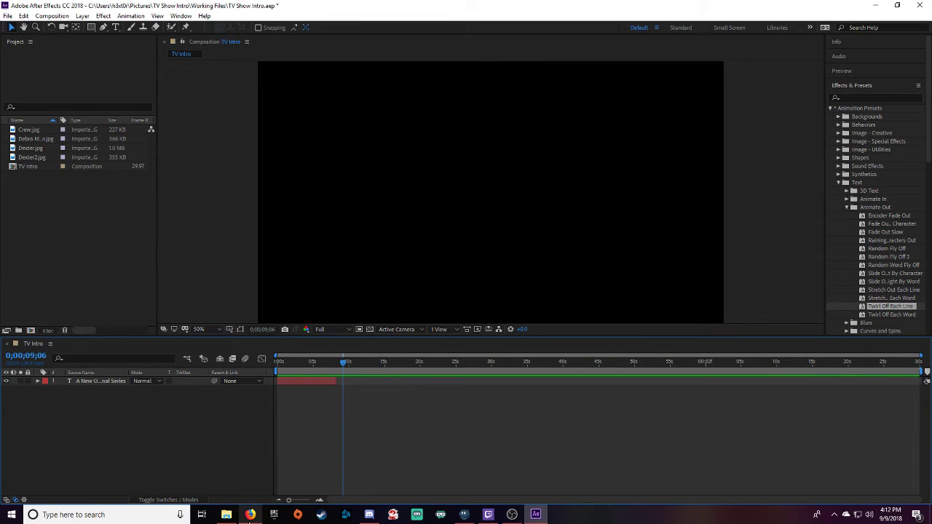
Step: Check the assignment script in Firefox, return to After Effects and create a text layer reading "Featuring"
click(250, 515)
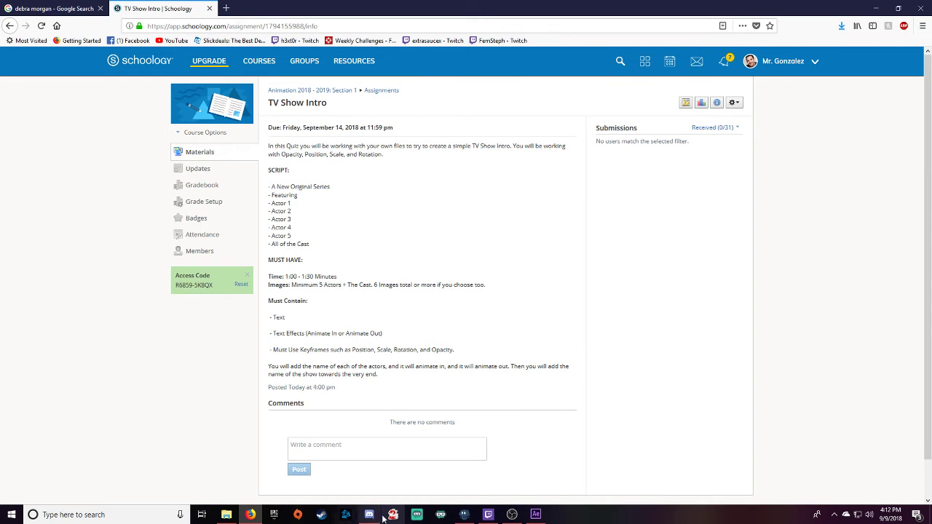
click(535, 515)
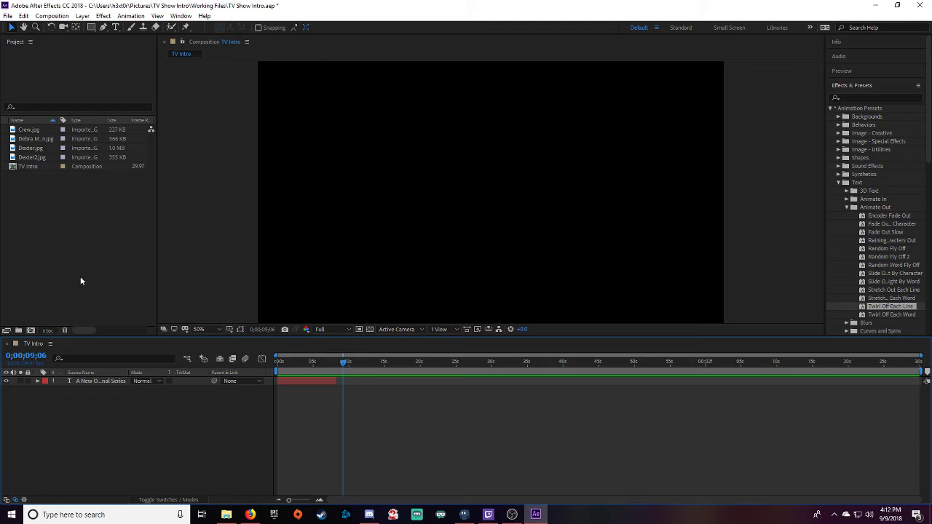
click(115, 27)
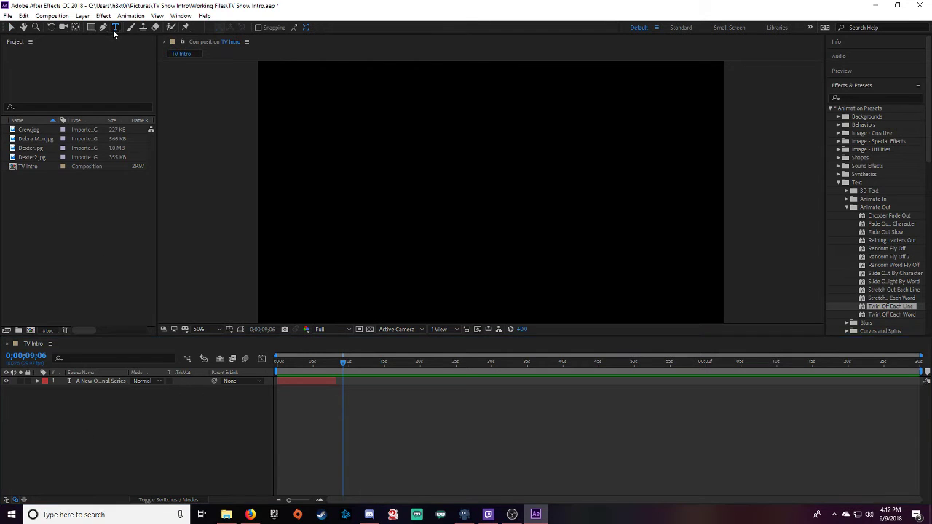
click(428, 191)
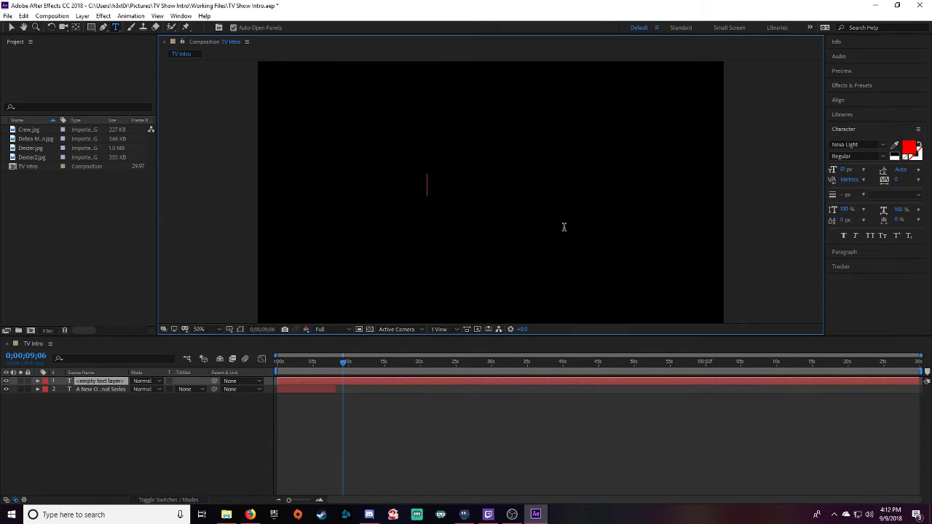
text(Featuring)
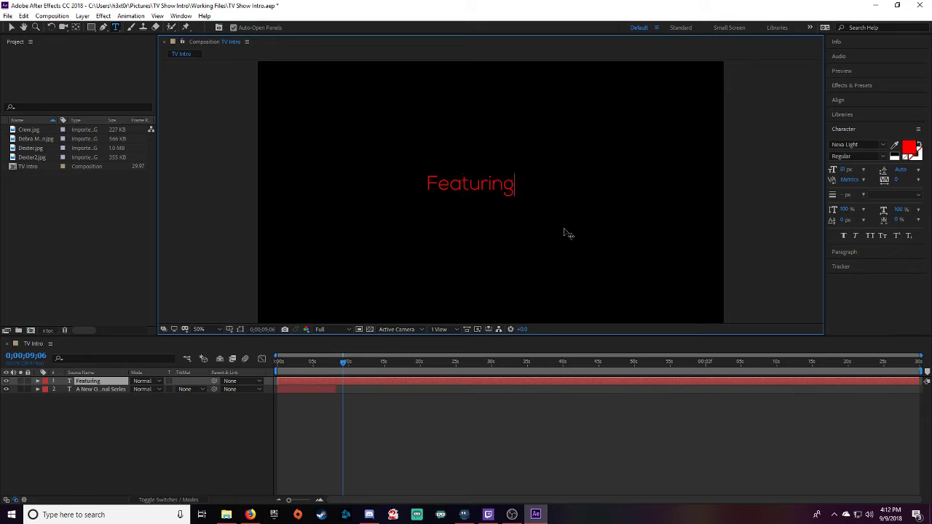
Step: Move the "Featuring" text into the lower-left corner of the frame and deselect it
click(11, 27)
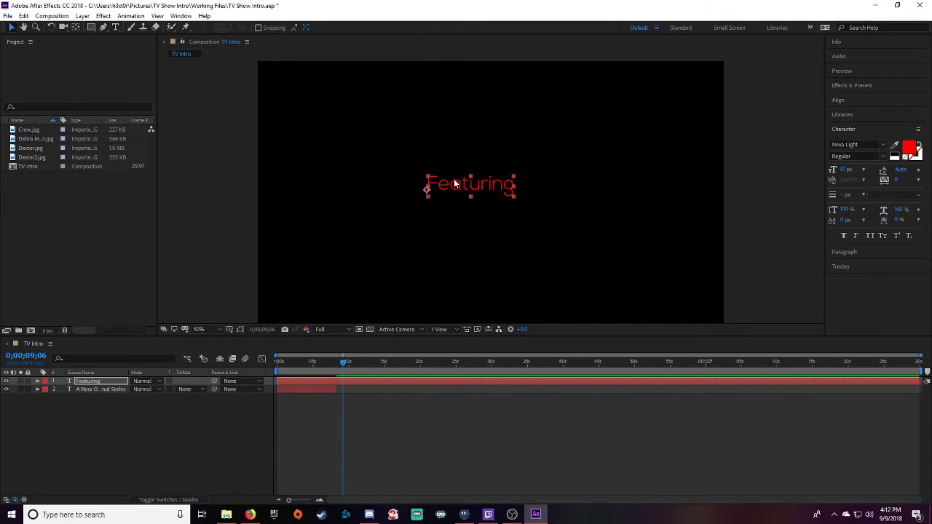
drag(454, 184, 290, 307)
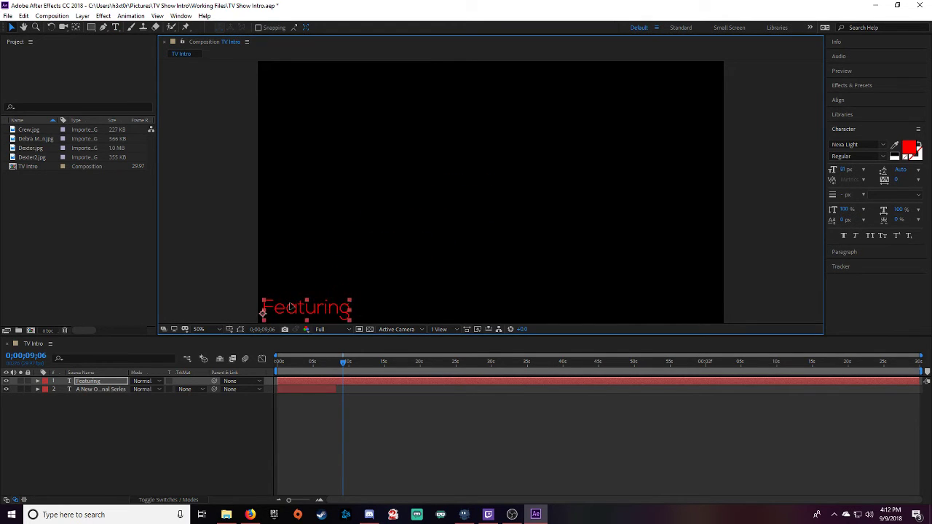
click(225, 264)
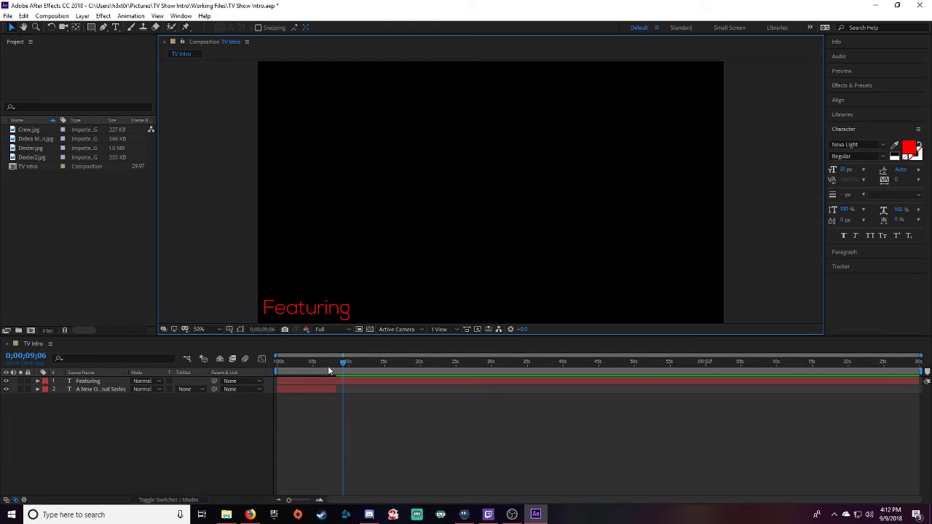
Step: Reveal the Featuring layer's Transform properties and add an Opacity keyframe of 0% at 0;00;08;07
drag(344, 364, 335, 364)
click(87, 380)
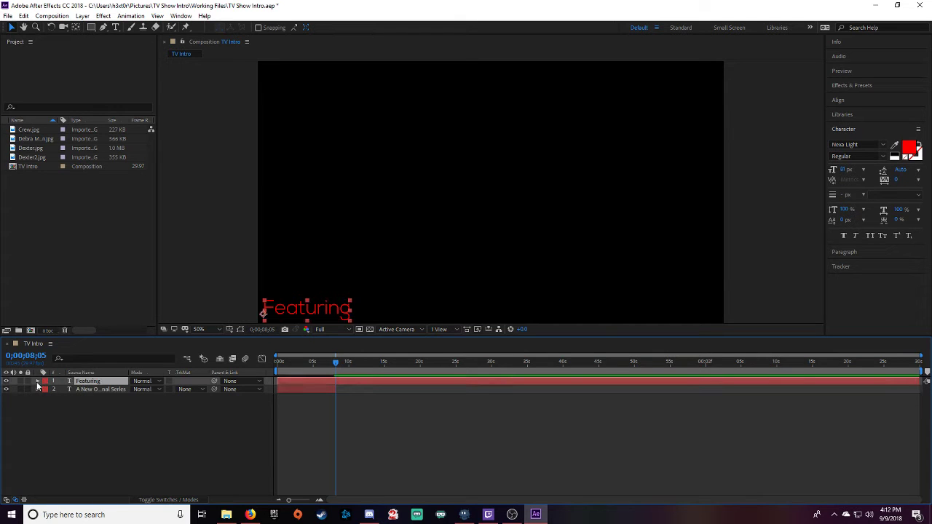
click(38, 381)
click(46, 389)
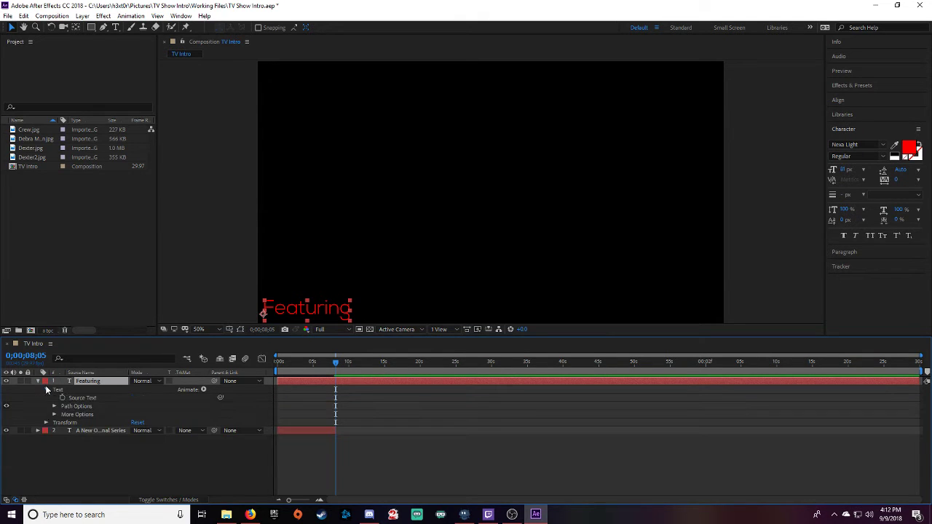
click(46, 389)
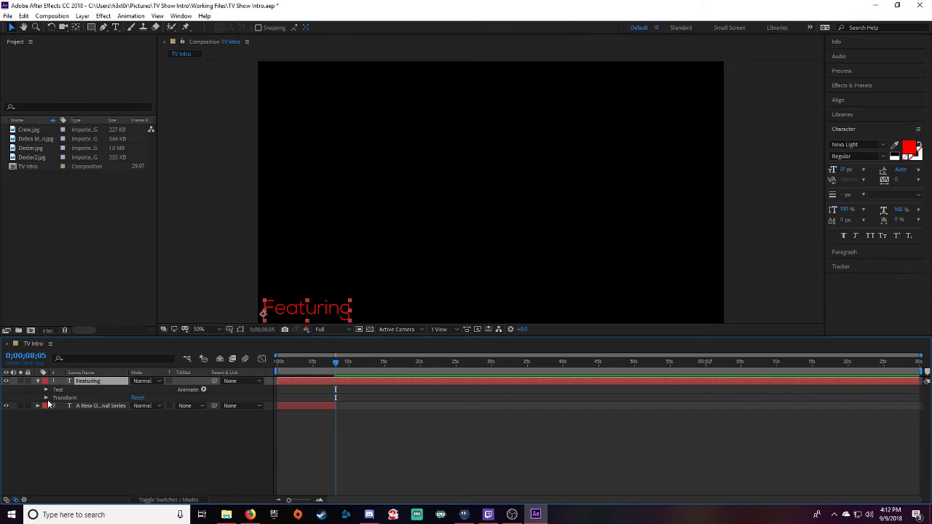
click(46, 398)
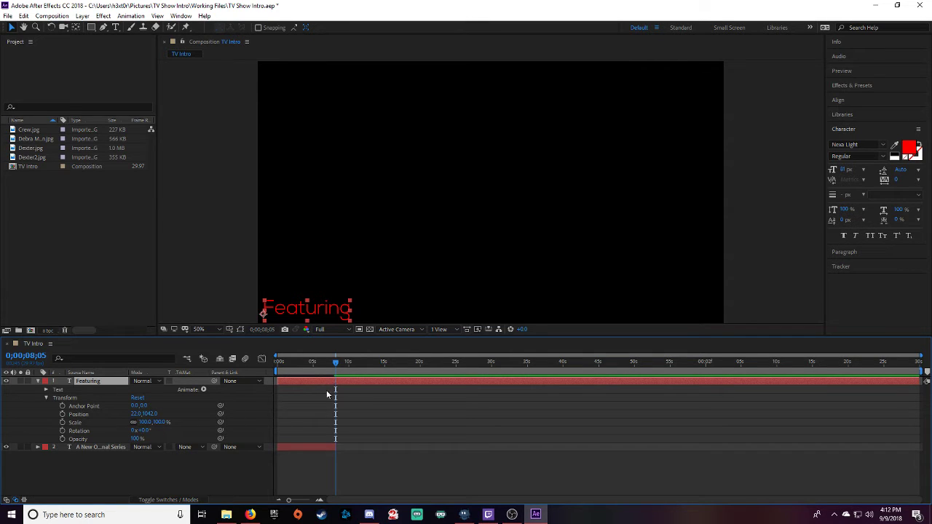
mouse_move(335, 365)
mouse_down()
mouse_move(326, 367)
mouse_move(336, 369)
mouse_up()
click(63, 440)
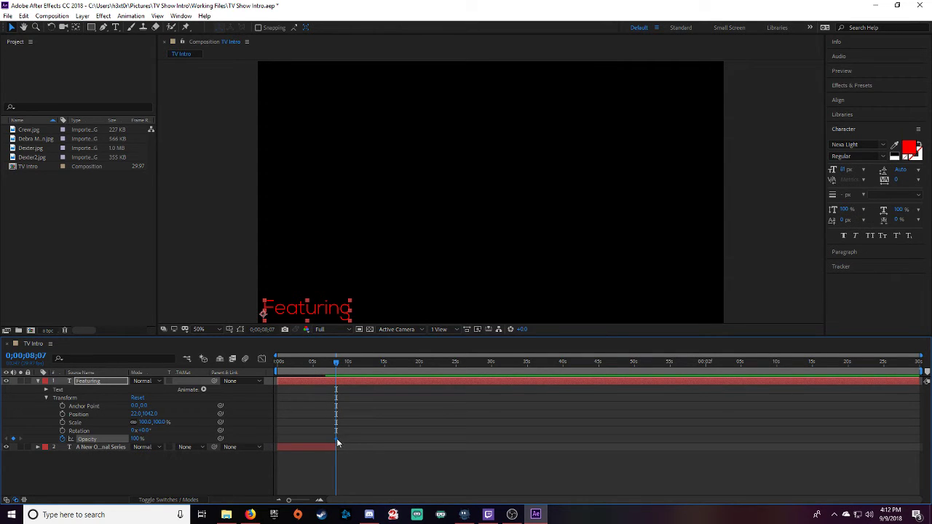
click(137, 440)
text(0)
key(Return)
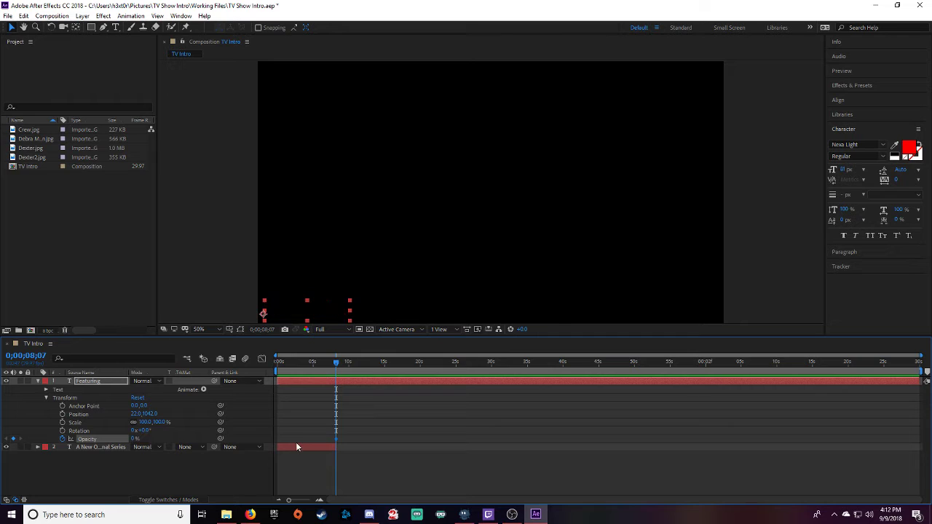
Step: Add an Opacity keyframe of 100% to the Featuring layer at 0;00;08;12
click(40, 356)
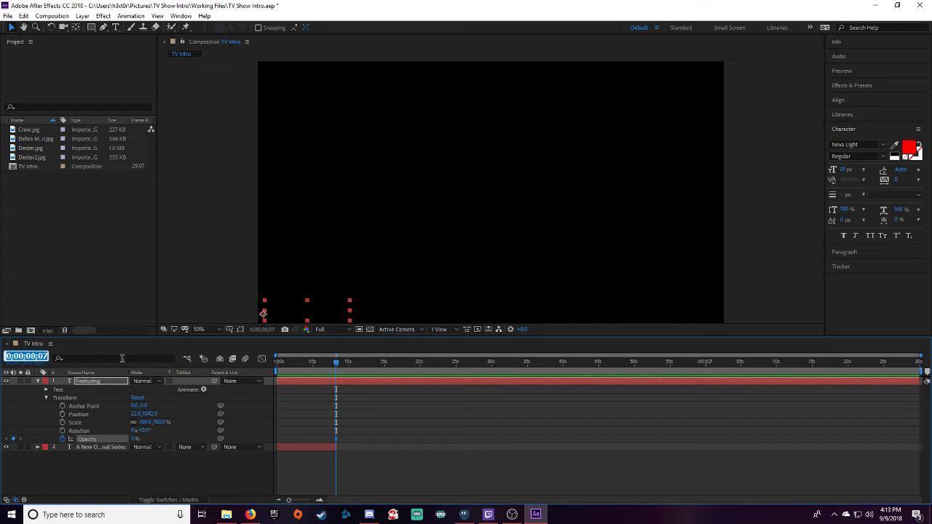
text(8;)
text(12)
key(Return)
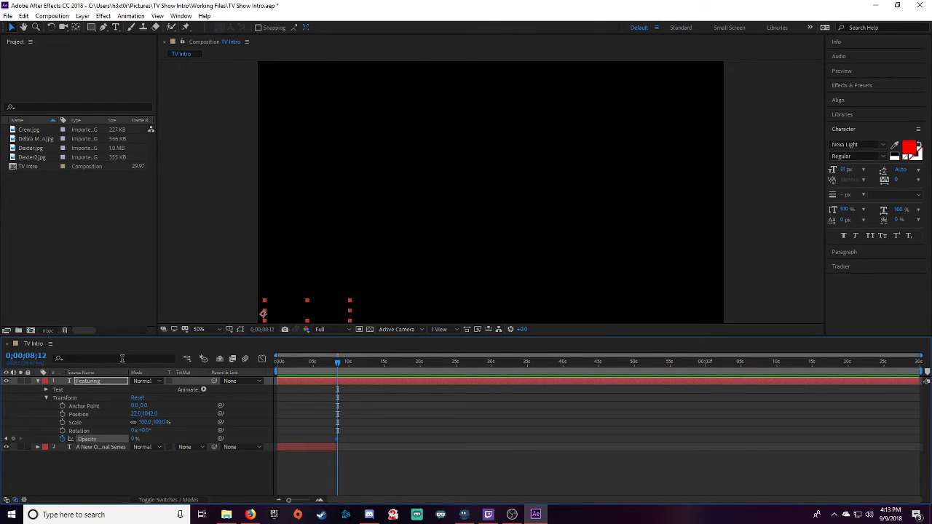
click(135, 439)
text(100)
key(Return)
Step: Play the composition from about 0;00;06;18 to check the Featuring text's fade-in
drag(336, 365, 322, 365)
key(space)
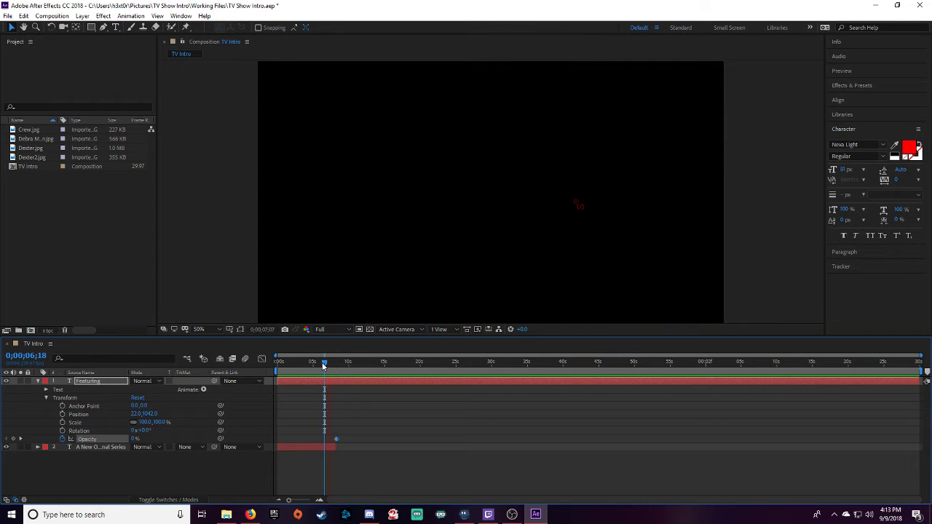
key(space)
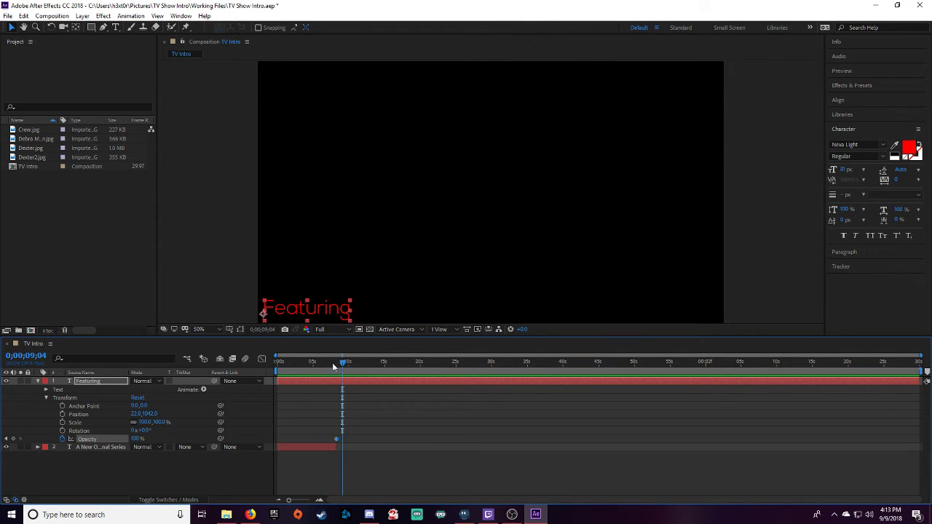
Step: Add an Opacity keyframe holding the Featuring layer at 100% at 0;00;10;00
drag(342, 365, 347, 364)
mouse_move(348, 363)
mouse_down()
mouse_move(326, 364)
mouse_move(356, 366)
mouse_move(348, 370)
mouse_up()
click(14, 440)
Step: Set the Featuring layer's Opacity to 0% at 0;00;10;12 and replay the fade from about 0;00;06;28
click(27, 356)
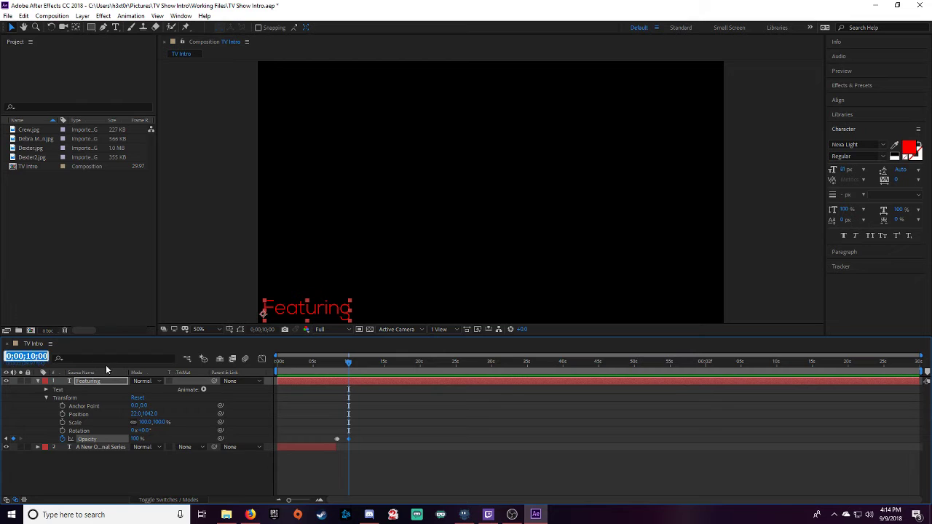
text(10;)
text(12)
key(Return)
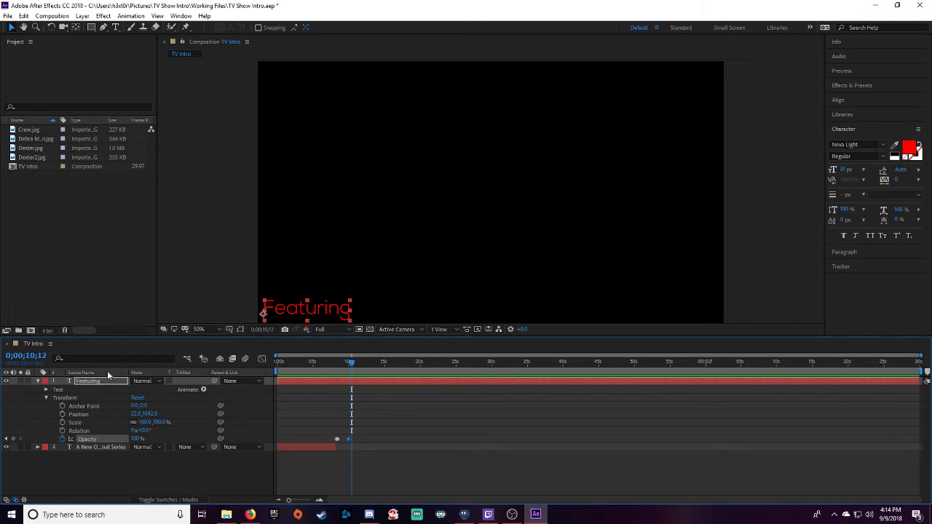
click(137, 439)
text(0)
key(Return)
drag(351, 362, 326, 362)
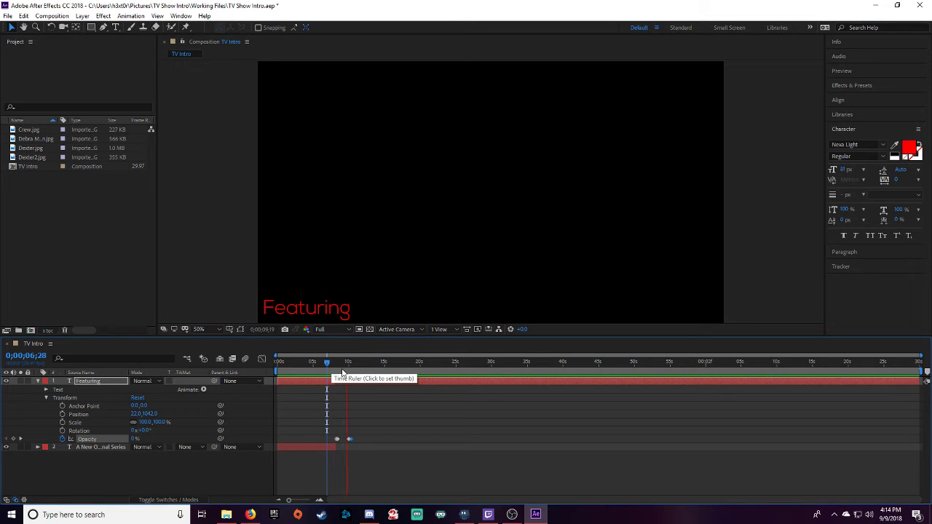
Step: Stop the preview and trim the end of the Featuring layer to 0;00;10;14
key(space)
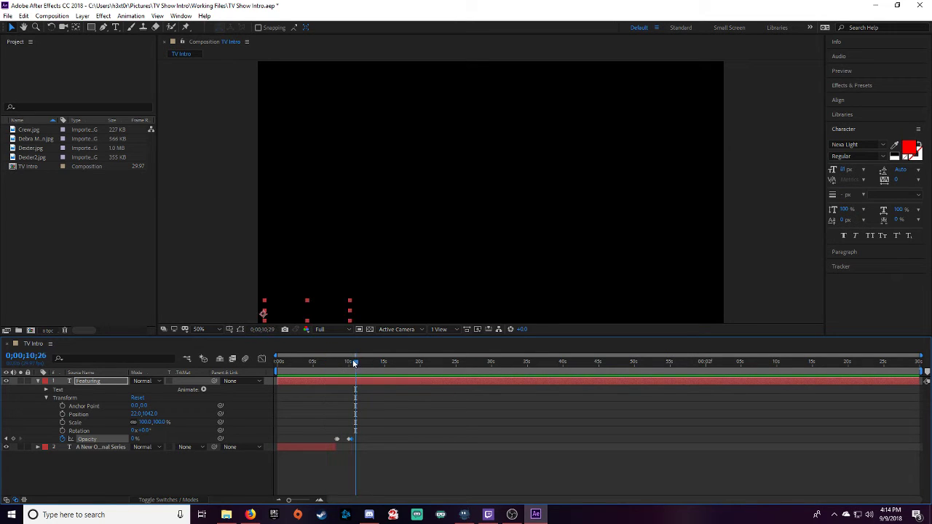
mouse_move(356, 362)
mouse_down()
mouse_move(334, 362)
mouse_move(364, 367)
mouse_up()
mouse_move(362, 362)
mouse_down()
mouse_move(339, 369)
mouse_move(352, 373)
mouse_up()
drag(924, 380, 350, 380)
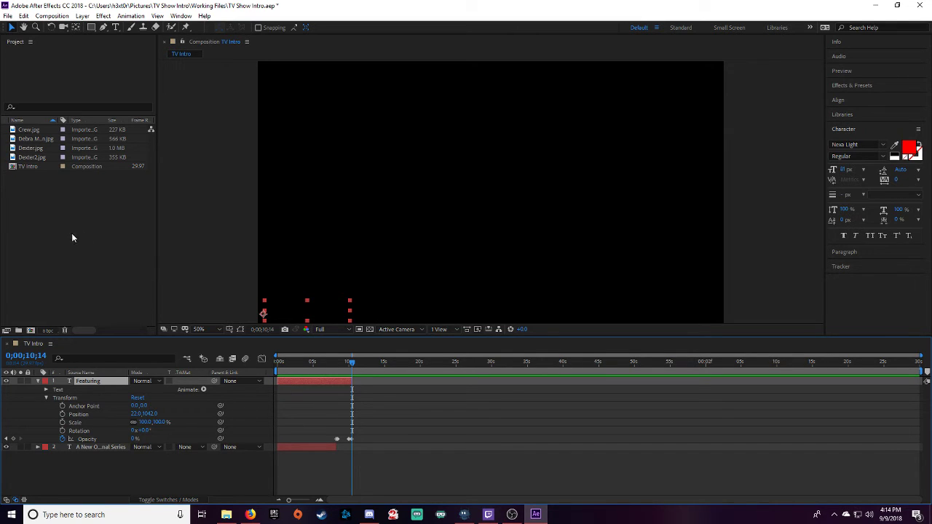
Step: Preview the imported cast images and add Dexter2.jpg to the composition as the topmost layer
click(32, 157)
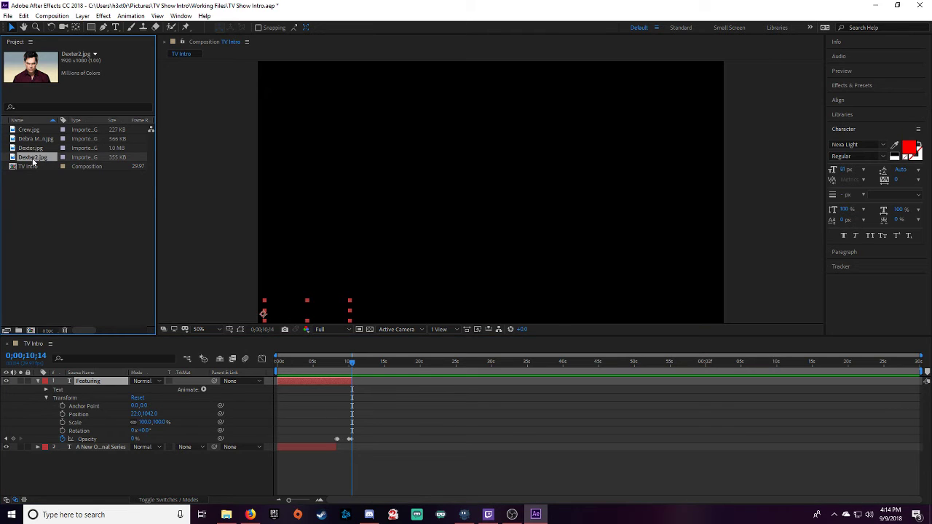
click(33, 152)
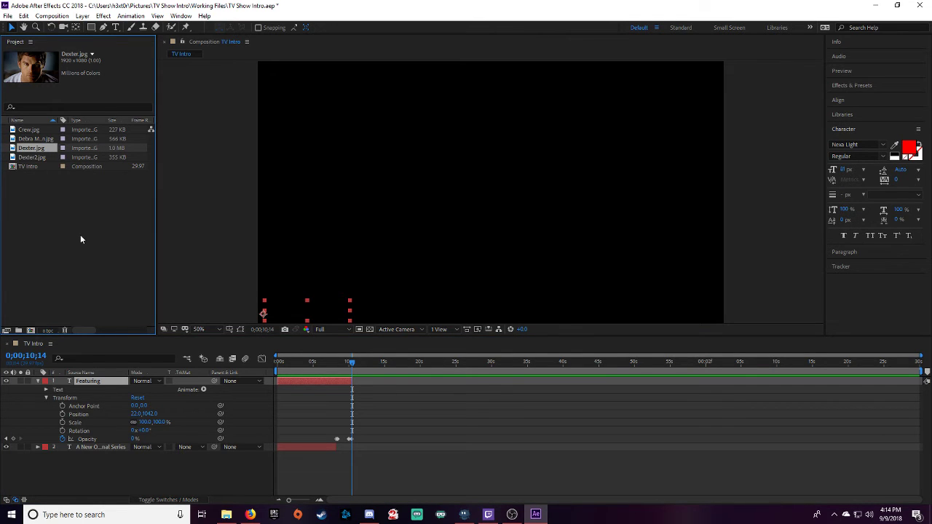
click(37, 139)
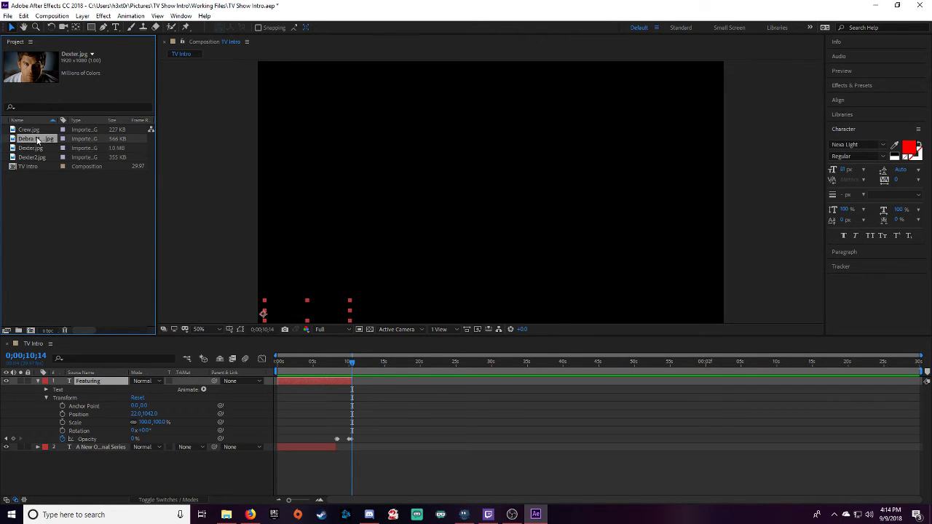
click(34, 130)
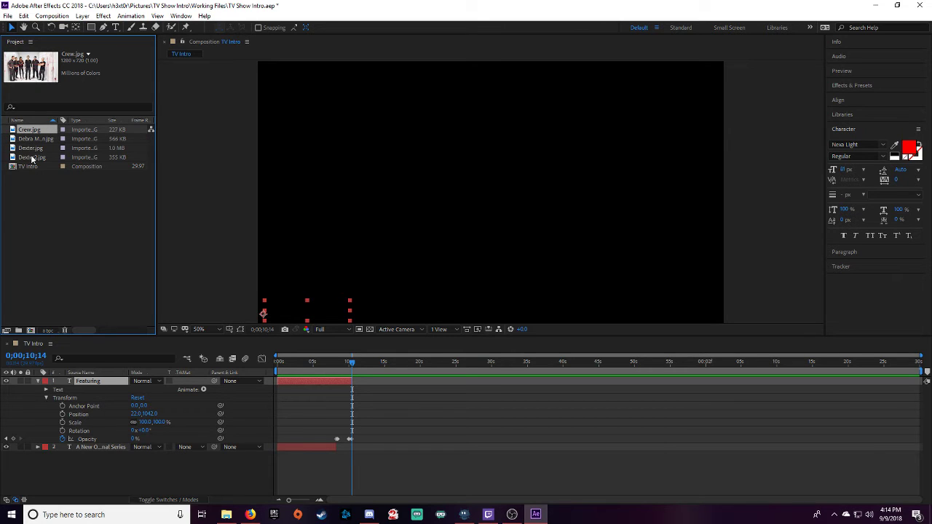
click(32, 158)
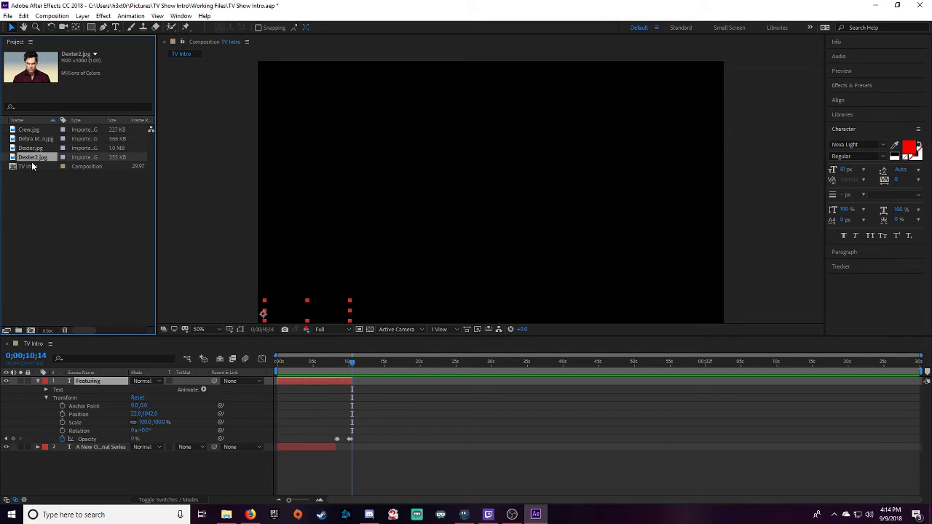
drag(30, 158, 194, 413)
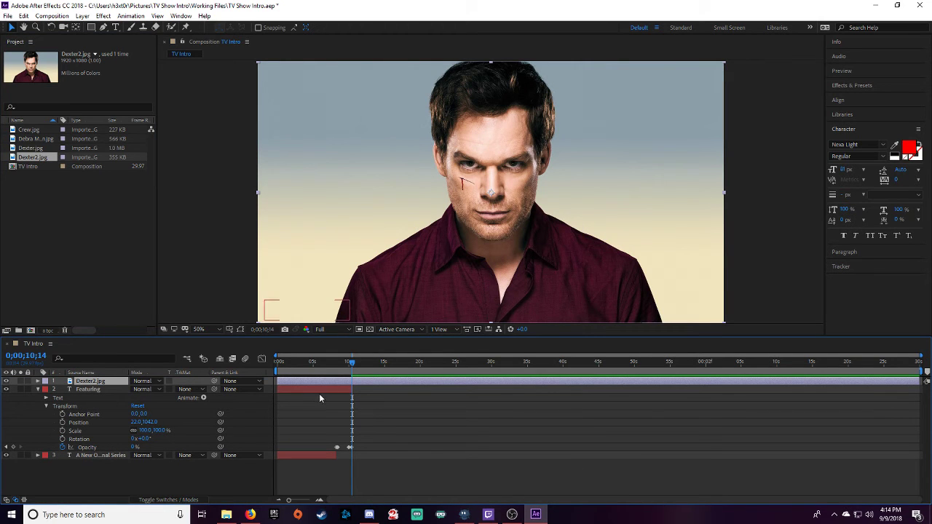
Step: Collapse the Featuring layer's properties and trim the start of the Dexter2.jpg layer to 0;00;07;16
click(294, 386)
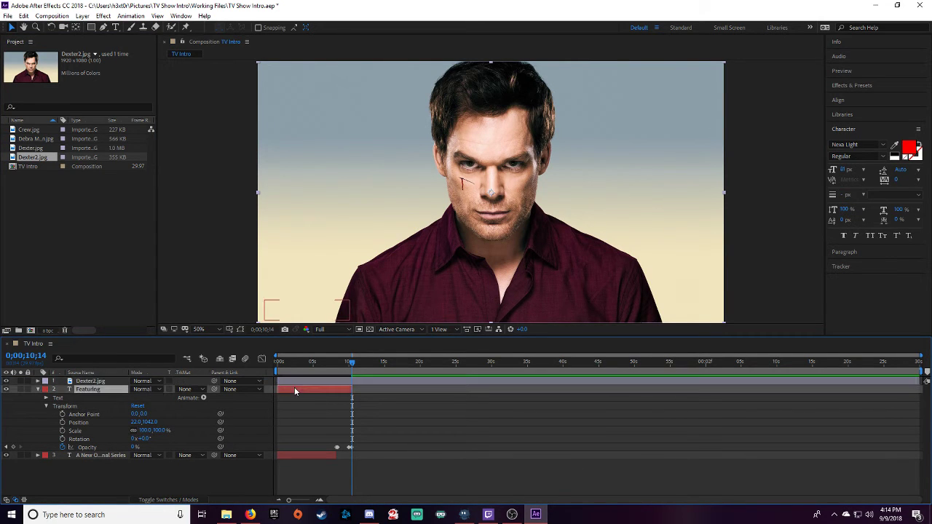
click(286, 458)
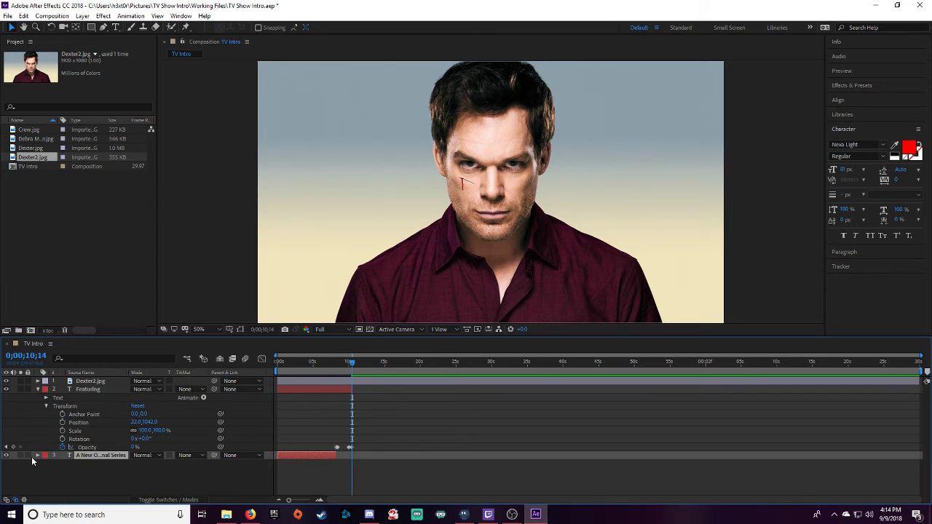
click(38, 389)
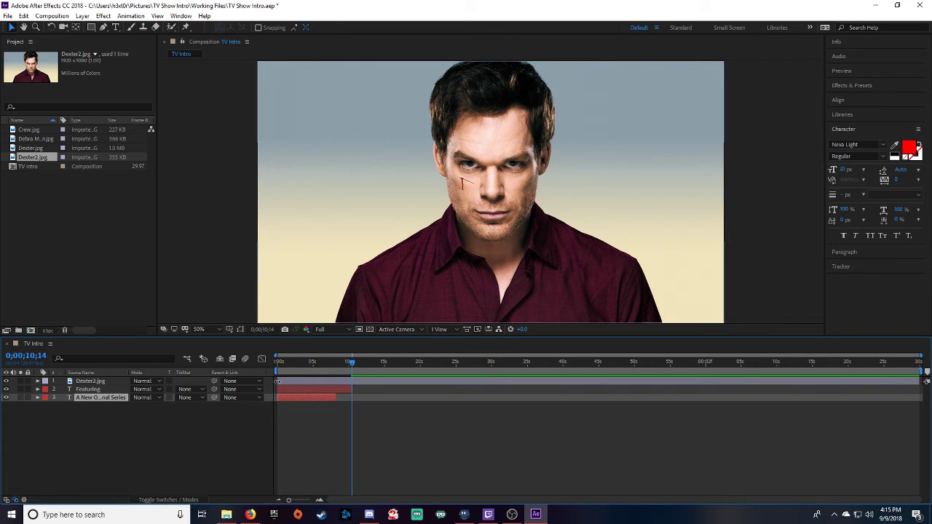
drag(276, 380, 350, 411)
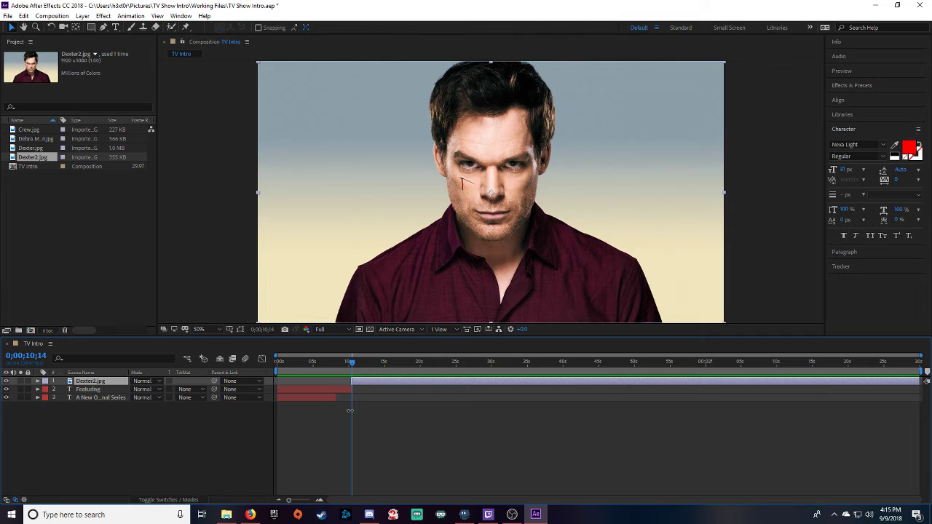
drag(351, 363, 333, 373)
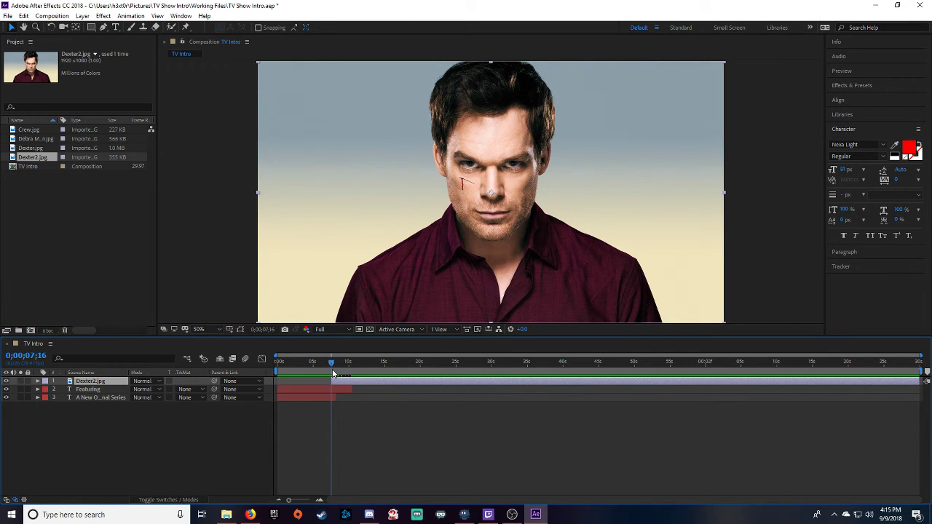
Step: Add an Opacity keyframe of 0% to the Dexter2.jpg layer at 0;00;07;16
click(38, 381)
click(46, 390)
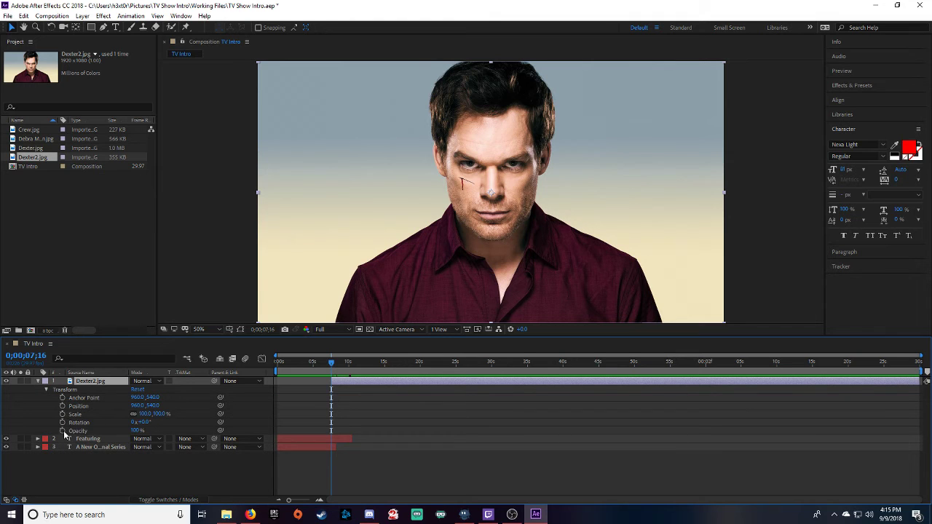
click(62, 430)
click(137, 430)
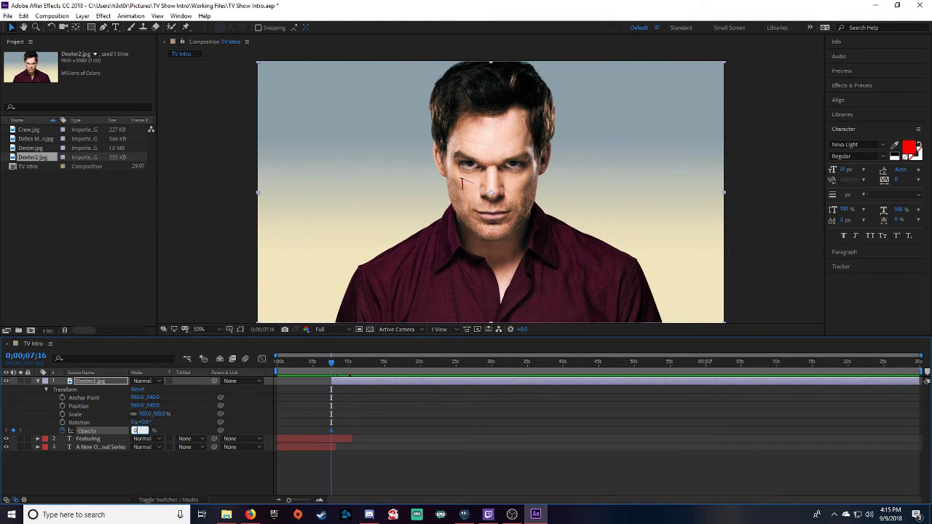
text(0)
key(Return)
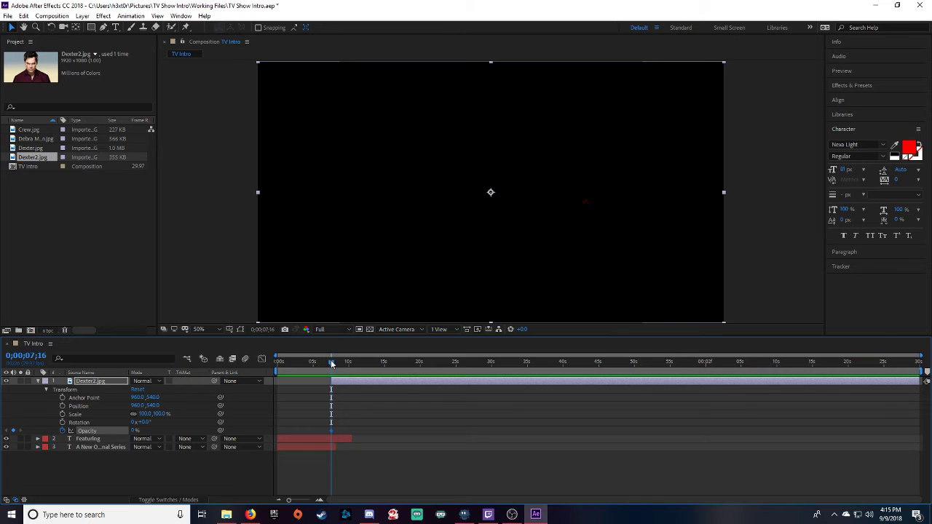
Step: Set the Dexter2.jpg layer's Opacity to 100% at 0;00;10;14 and play the fade-in from 0;00;04;27
drag(331, 364, 352, 372)
click(135, 431)
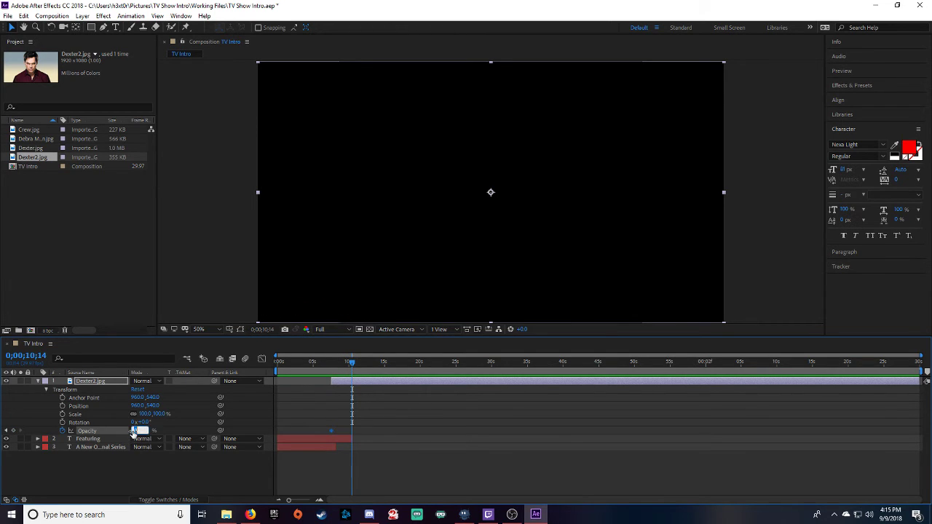
key(Return)
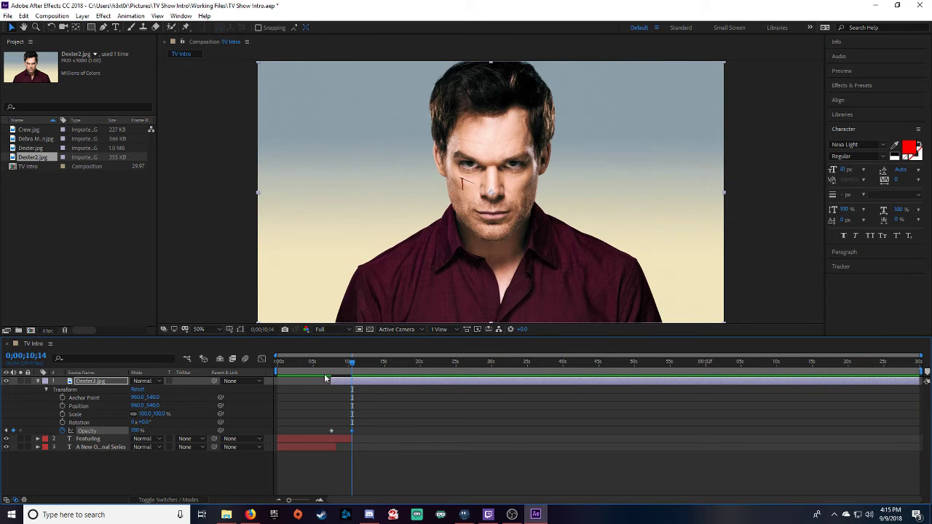
drag(351, 369, 312, 368)
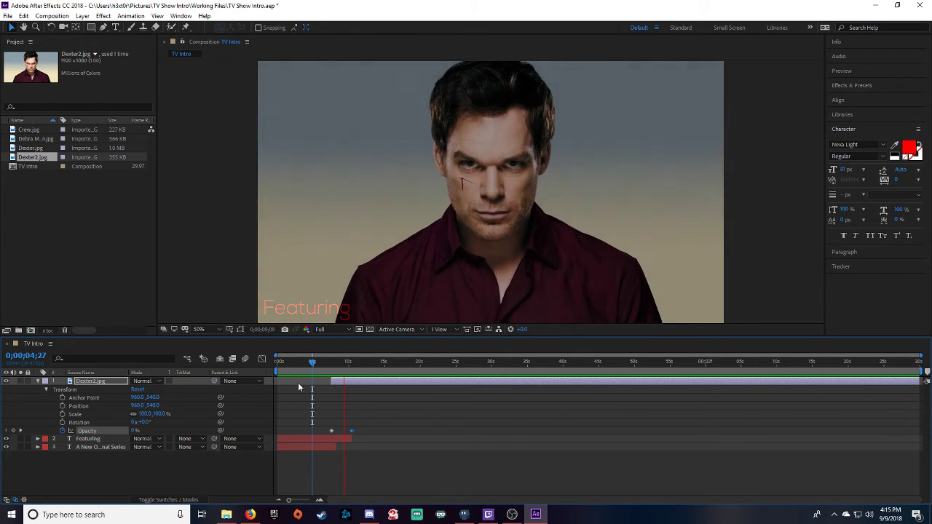
key(space)
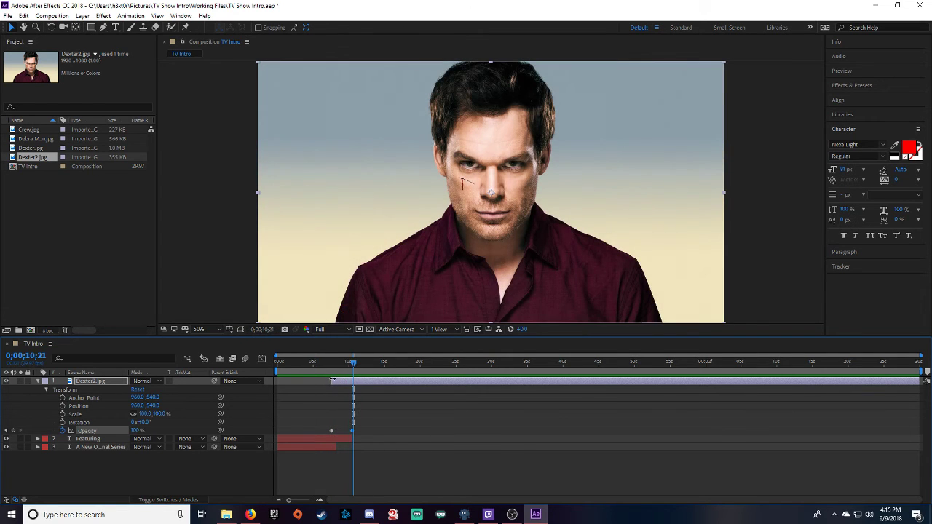
Step: Trim the Dexter2.jpg layer's start to just before 10 seconds, shift its 0% Opacity keyframe there, and replay the shortened fade-in
drag(333, 379, 350, 380)
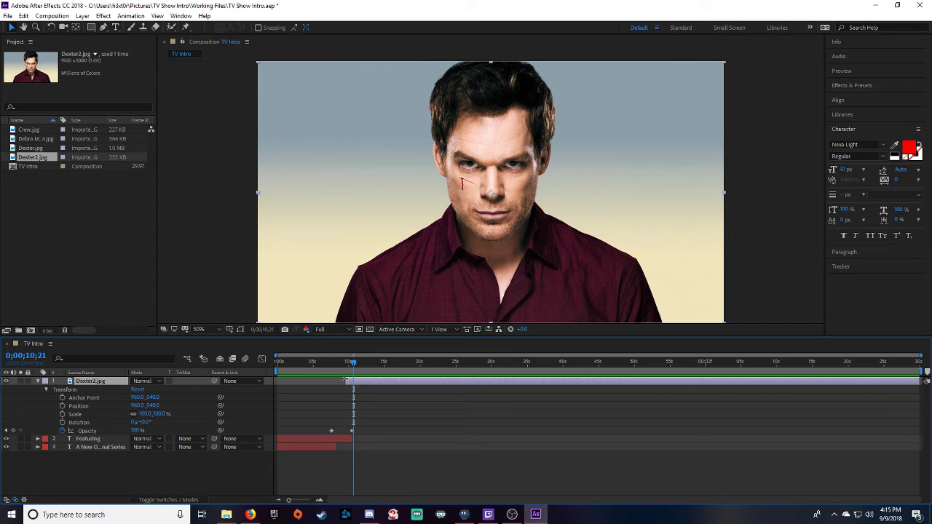
drag(353, 431, 347, 431)
drag(353, 362, 335, 373)
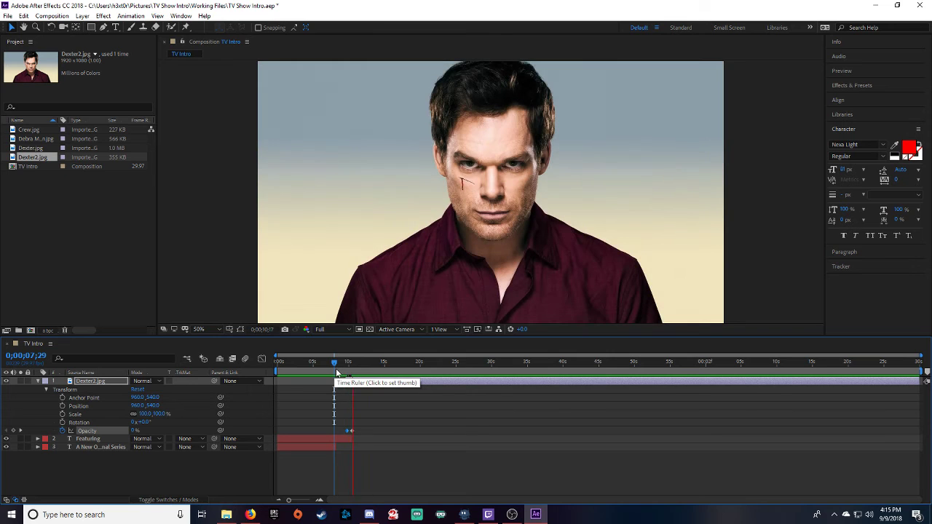
key(space)
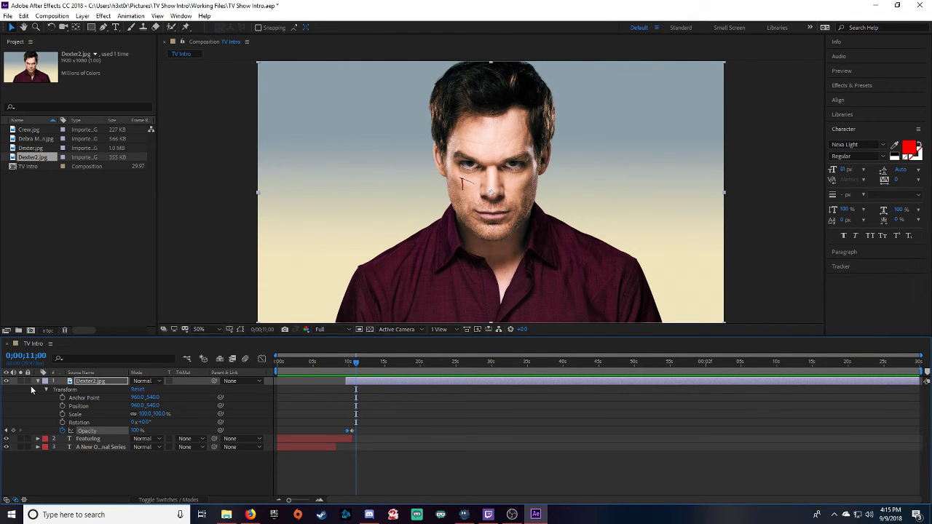
click(38, 381)
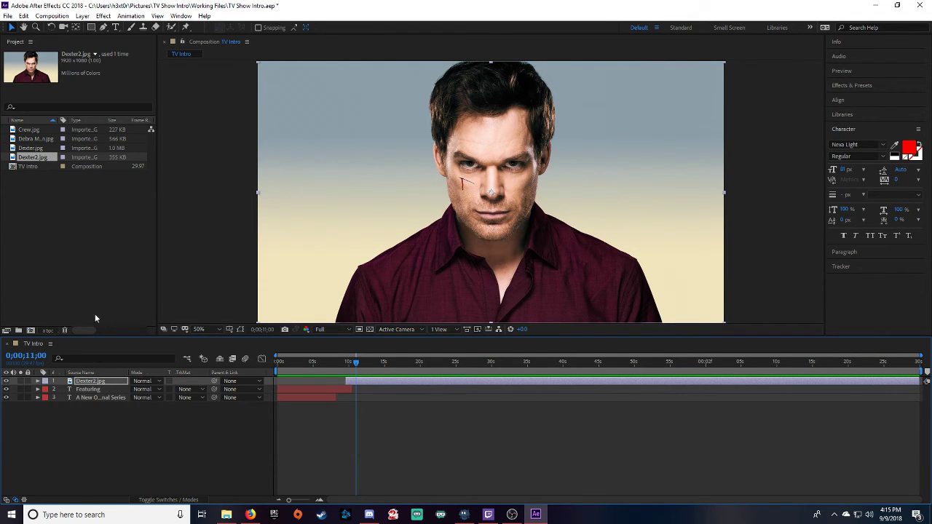
Step: Add a text layer reading "DEXTER MORGAN" over the Dexter2.jpg image with the Type tool
click(115, 27)
click(335, 142)
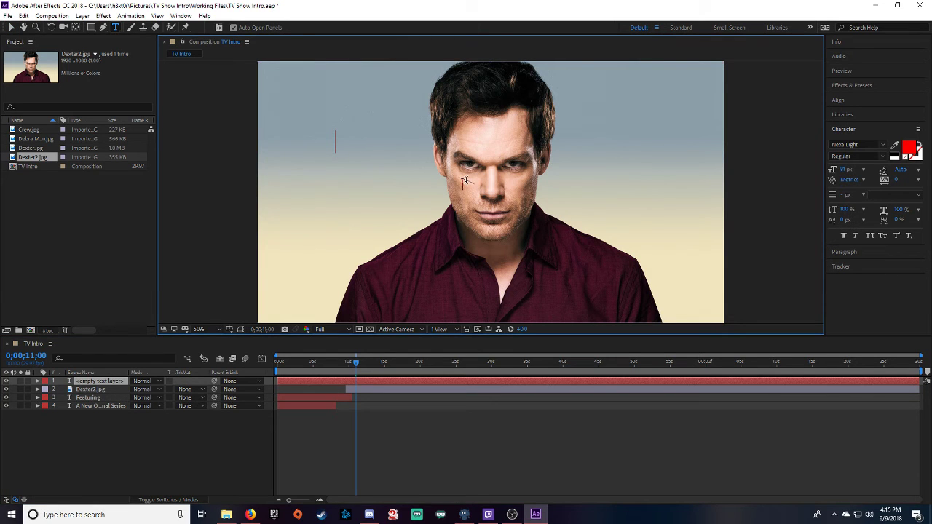
text(DEXTER )
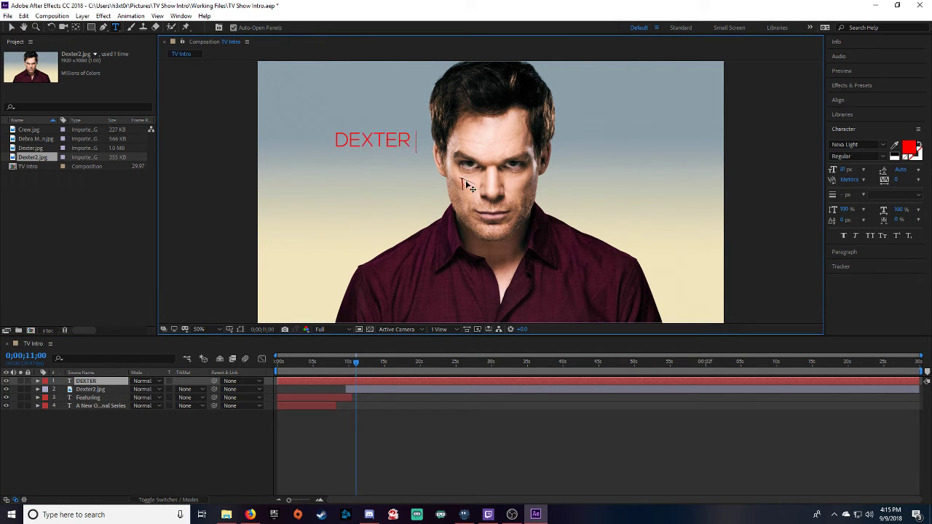
text(MORGAN)
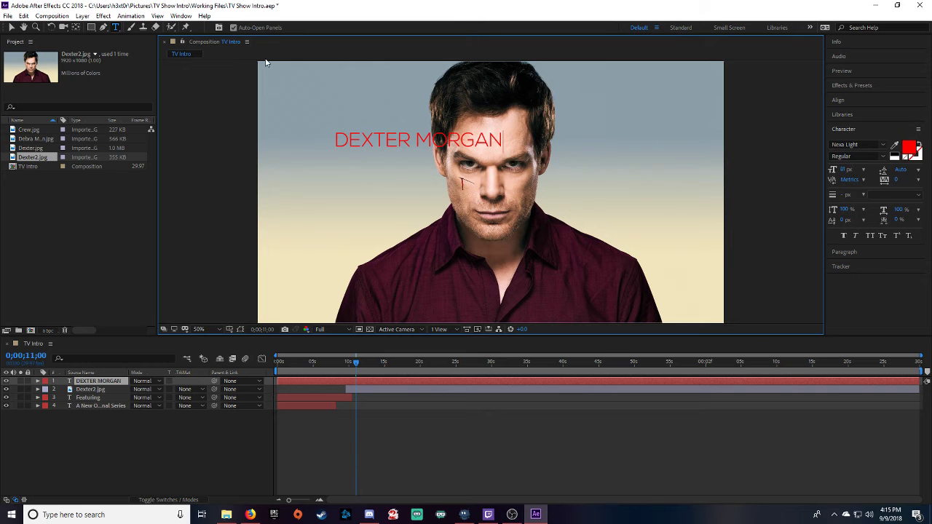
Step: Scale the DEXTER MORGAN text down and place it over the empty background to the right of the face, above the shoulder
click(11, 26)
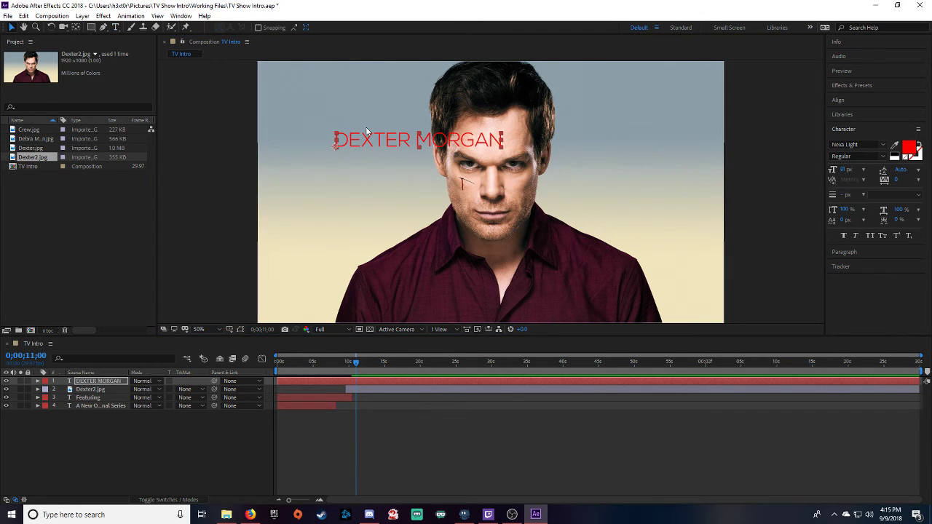
drag(398, 171, 571, 195)
drag(706, 193, 656, 207)
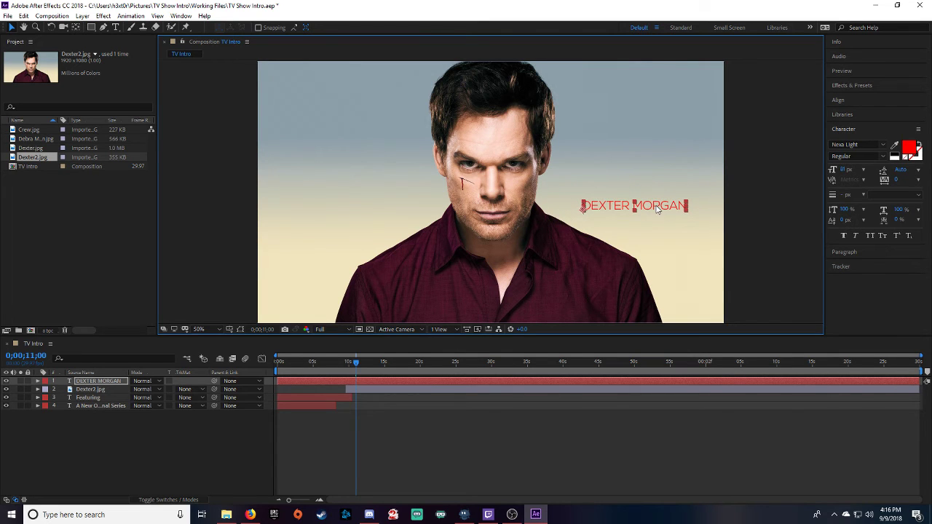
Step: Change the DEXTER MORGAN text colour to black (000000) and nudge the text slightly right and down
double_click(673, 205)
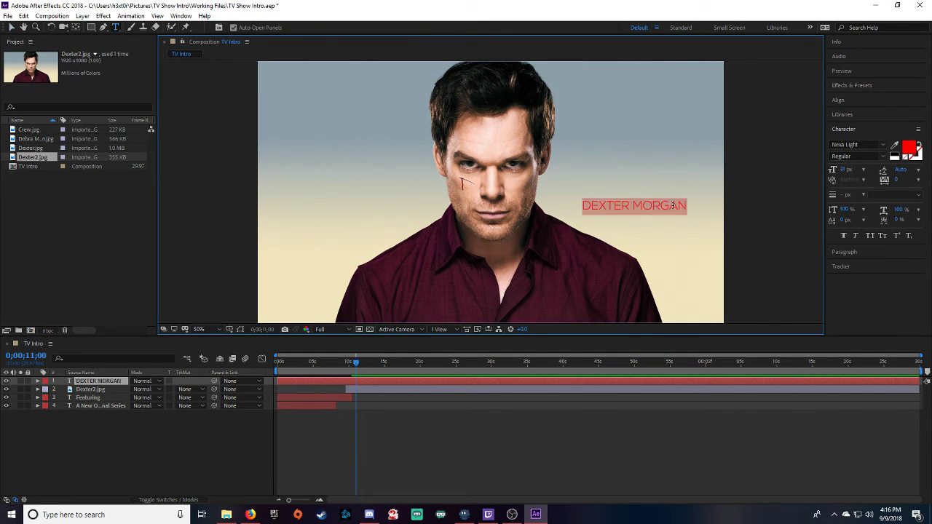
click(908, 148)
drag(450, 291, 325, 321)
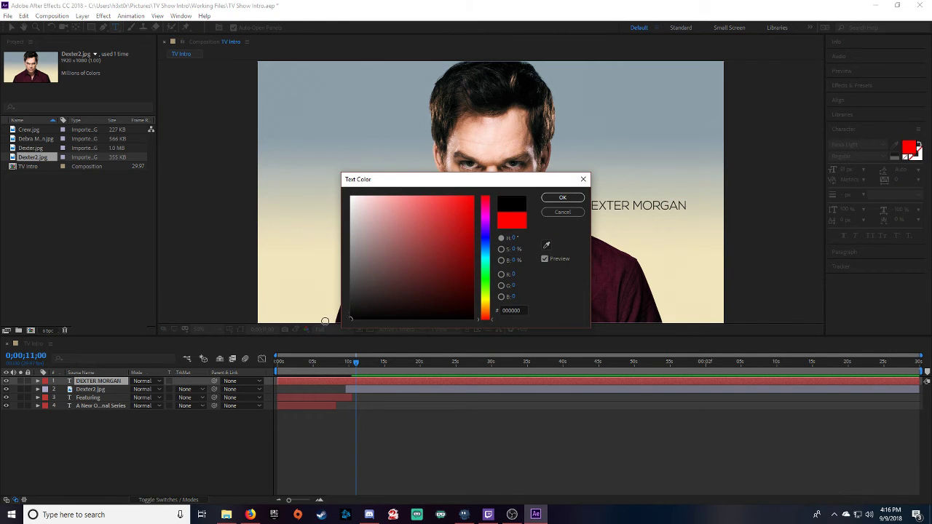
click(563, 197)
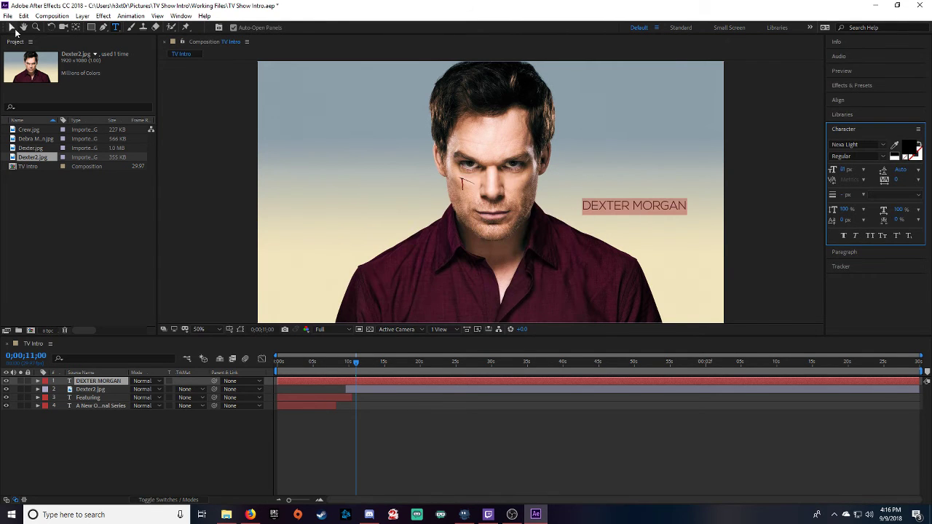
click(11, 28)
drag(650, 206, 659, 212)
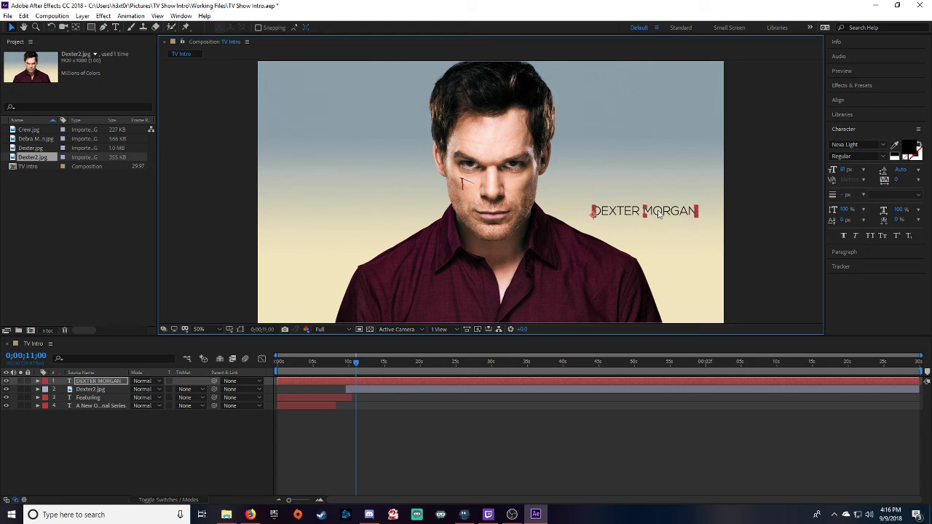
click(773, 189)
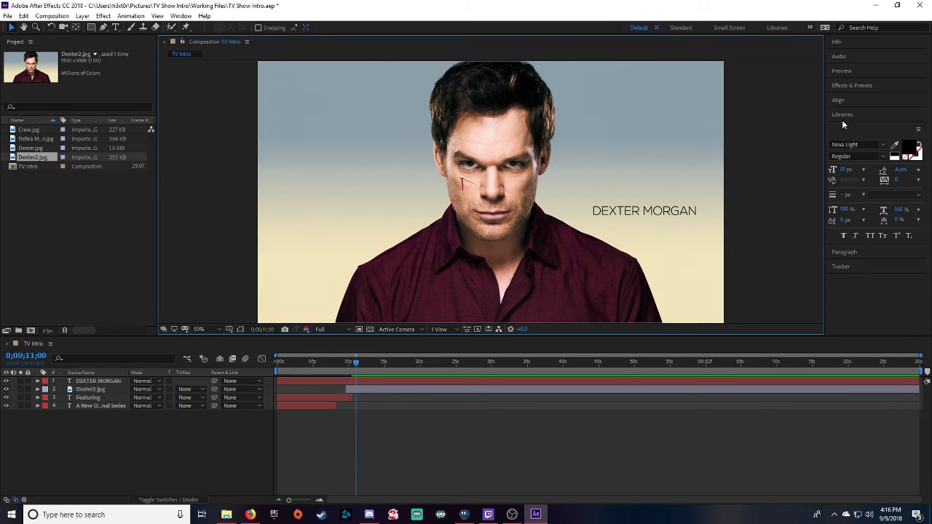
Step: Apply the Fade Up Characters text preset to the DEXTER MORGAN text at 11 seconds and replay its entrance from about 7 seconds
click(854, 85)
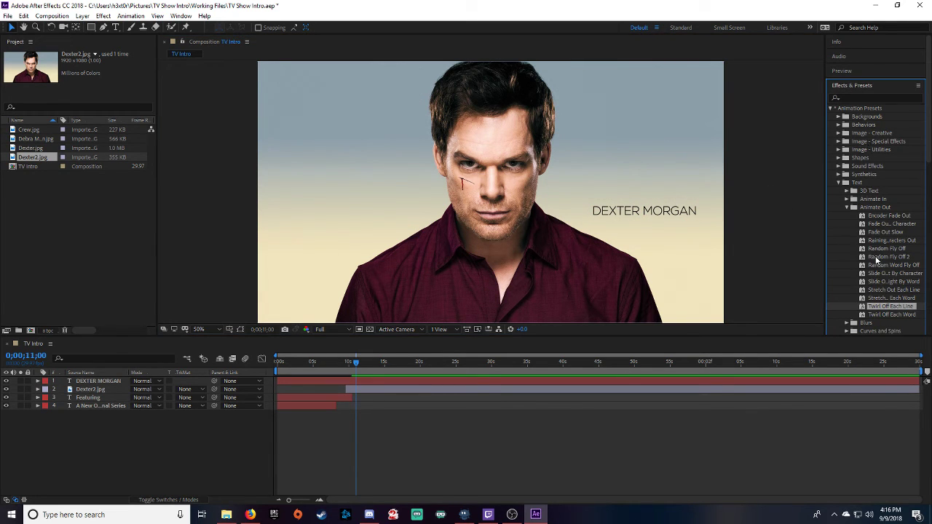
click(847, 198)
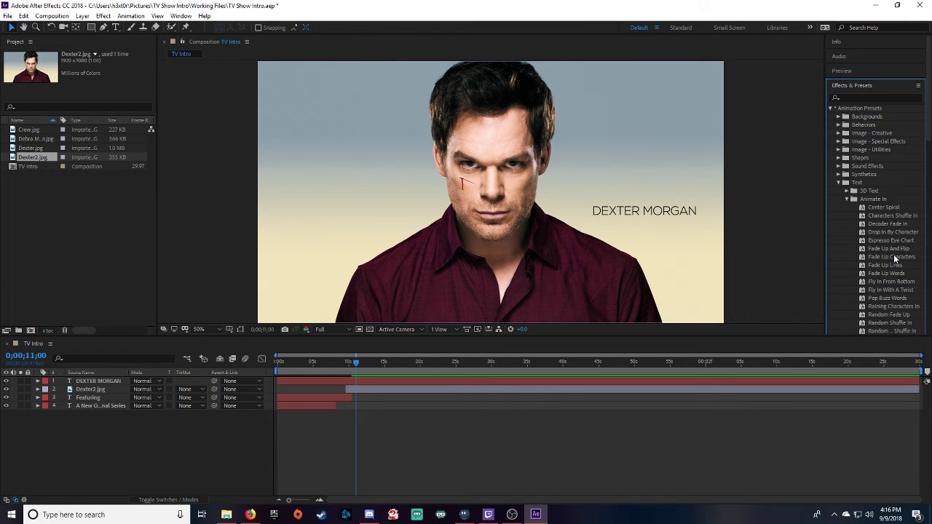
drag(895, 260, 651, 212)
drag(356, 364, 330, 371)
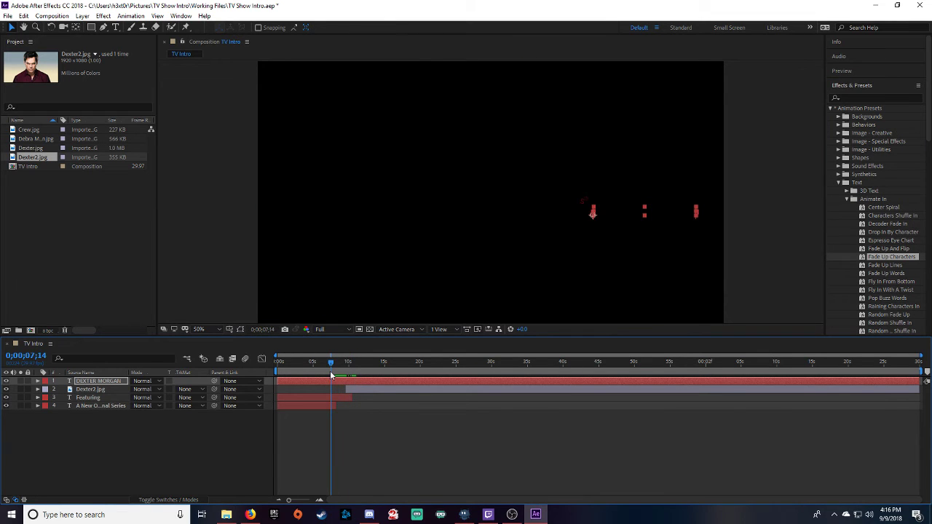
key(space)
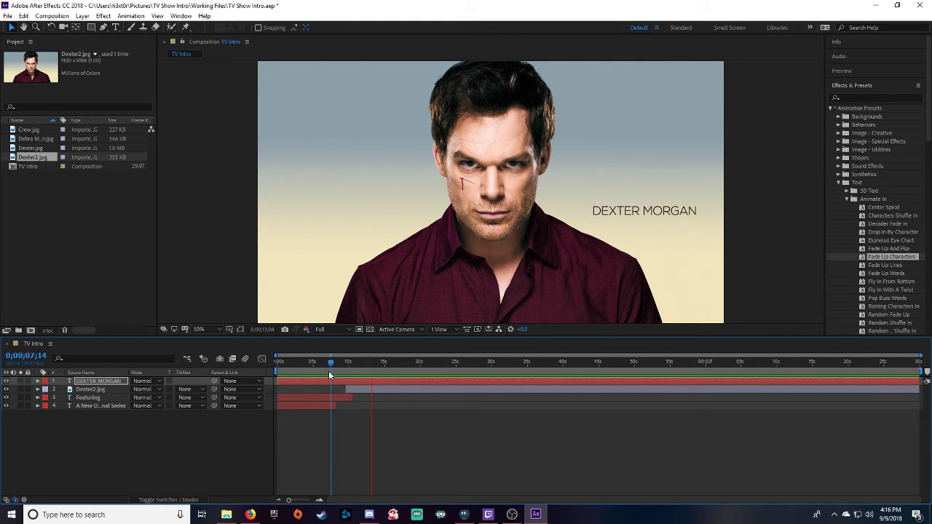
key(space)
Step: Keyframe Dexter2.jpg's Opacity at 100% at 0;00;15;01 and 0% at 0;00;16;03, and replay the fade-out
drag(369, 362, 384, 364)
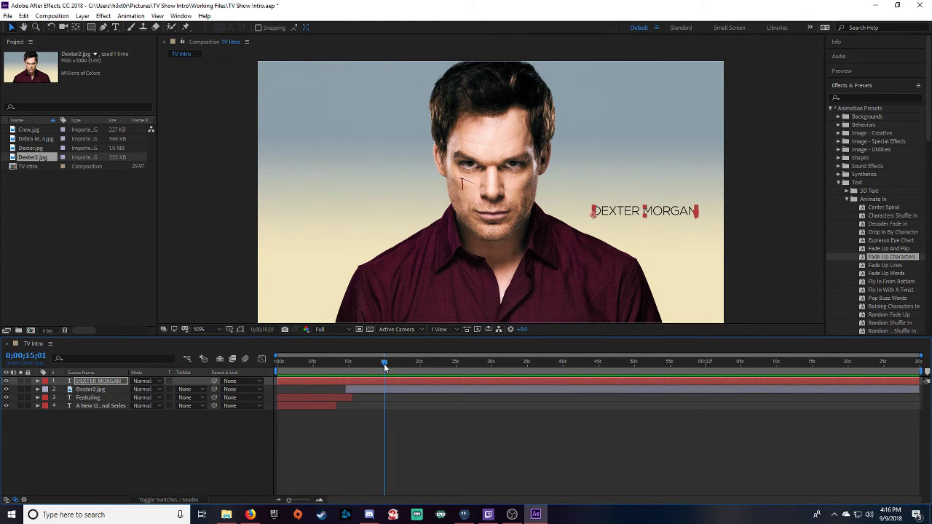
click(99, 391)
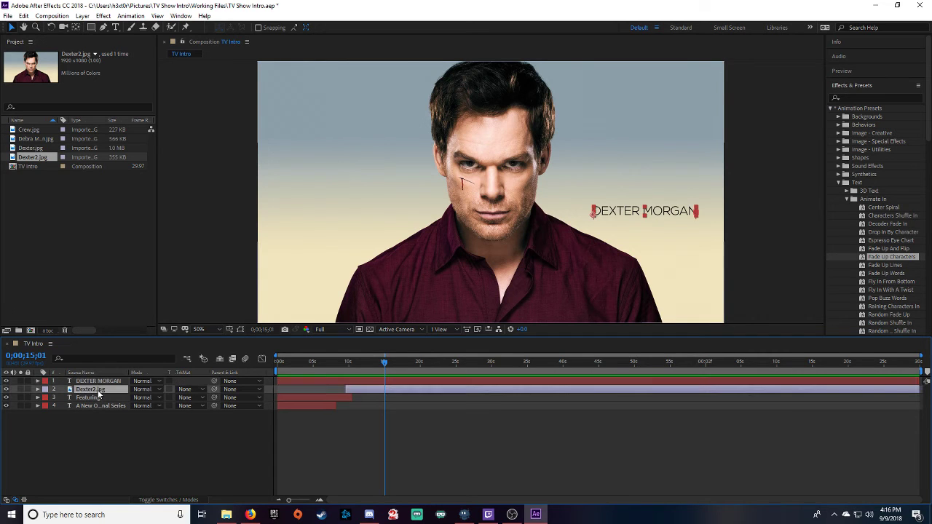
click(38, 389)
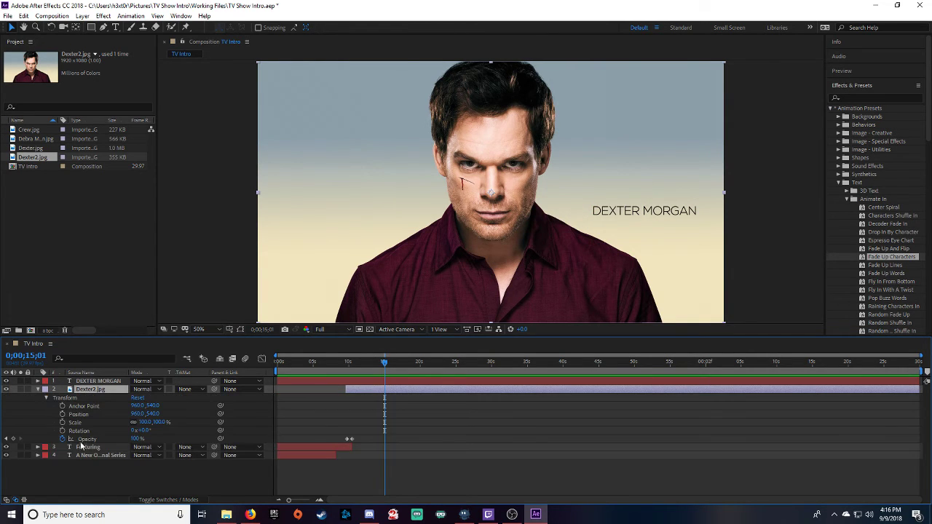
click(12, 439)
drag(385, 364, 393, 365)
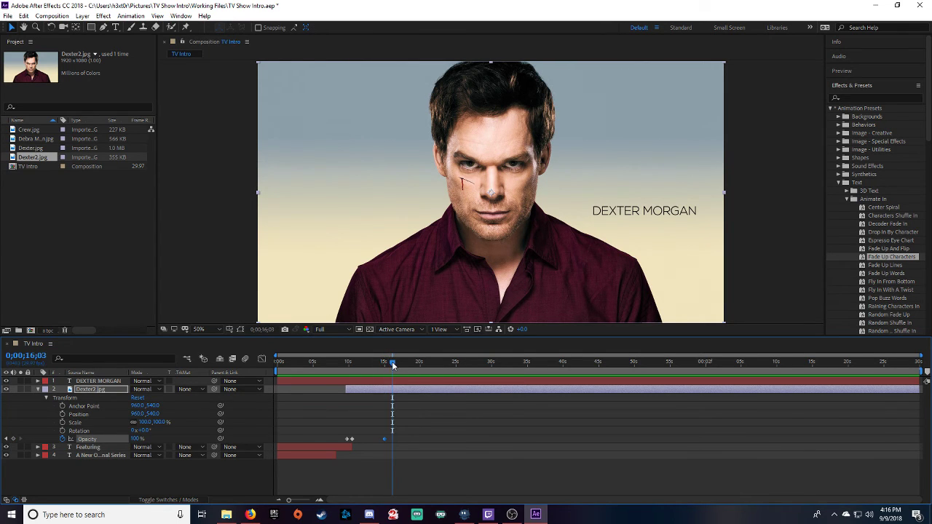
click(137, 439)
text(0)
key(Return)
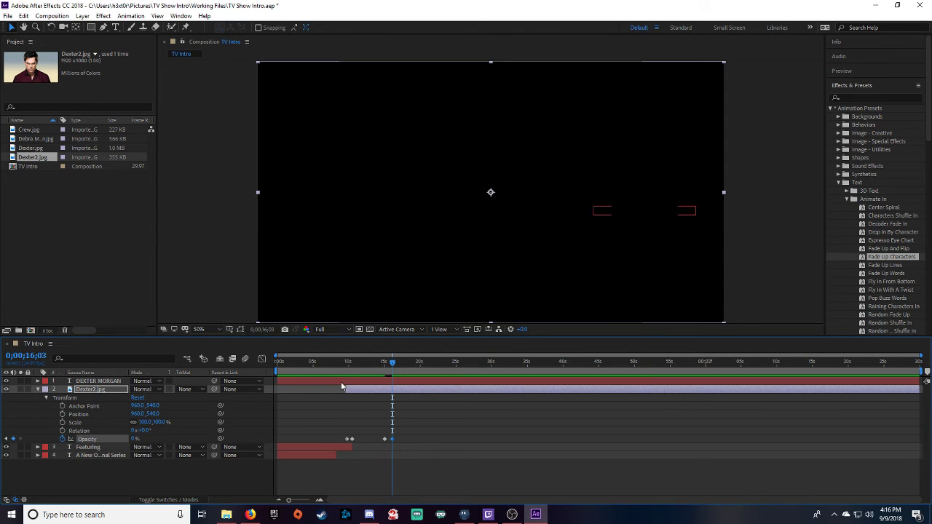
click(368, 367)
click(362, 373)
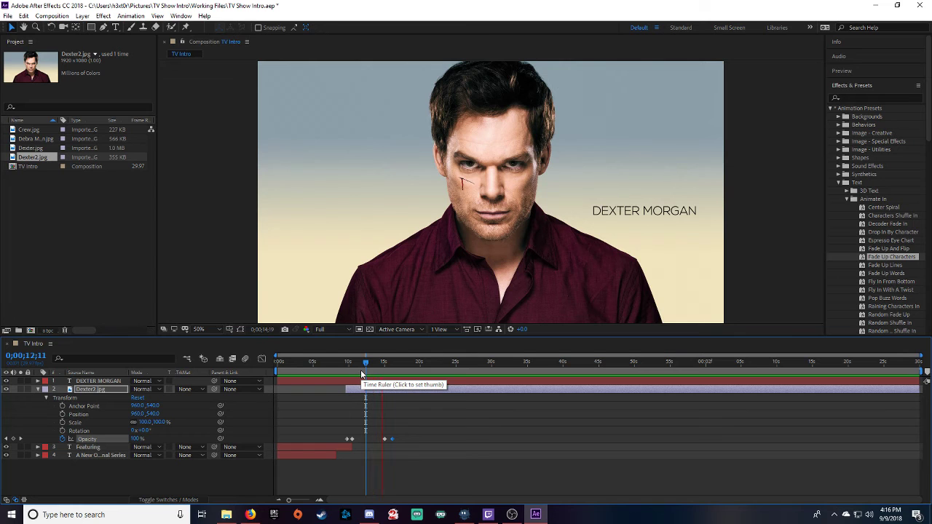
key(space)
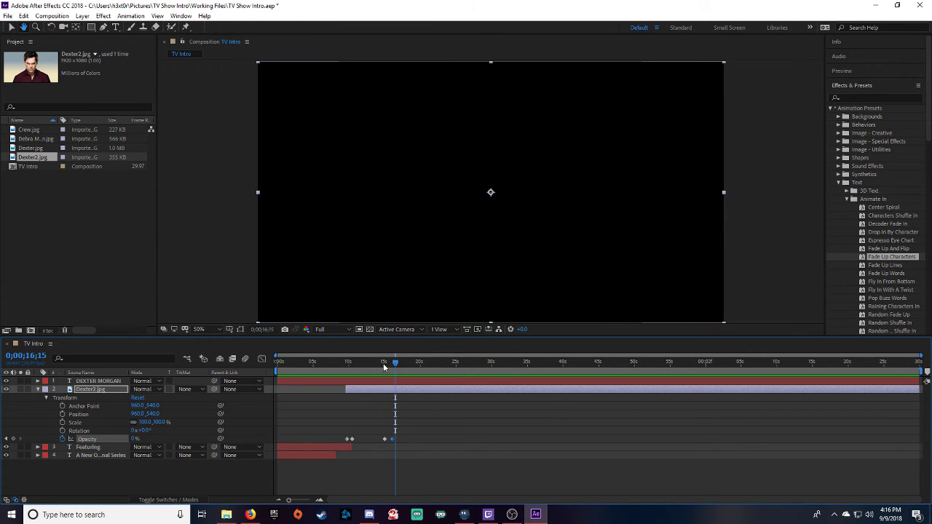
Step: Apply the Fade Out By Character preset to the DEXTER MORGAN text at 0;00;14;12 and replay the sequence from about 5 seconds
click(386, 363)
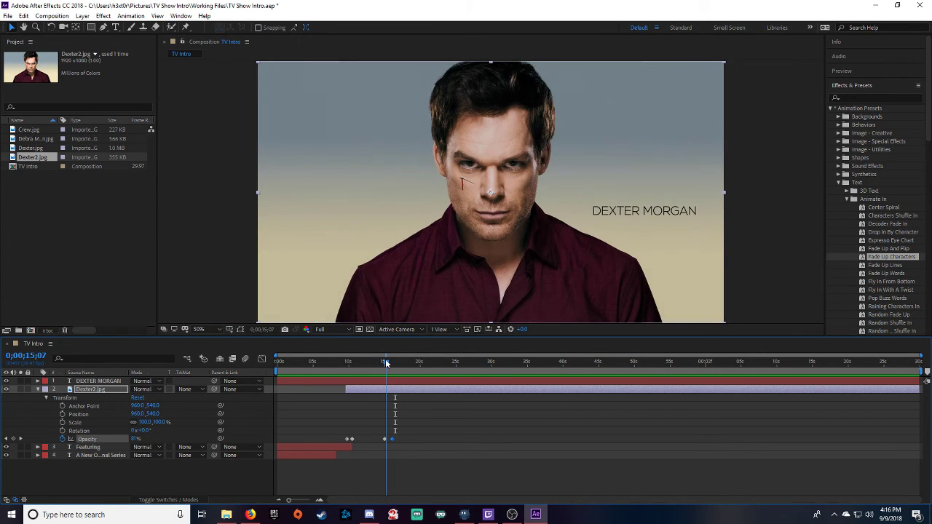
drag(386, 363, 380, 363)
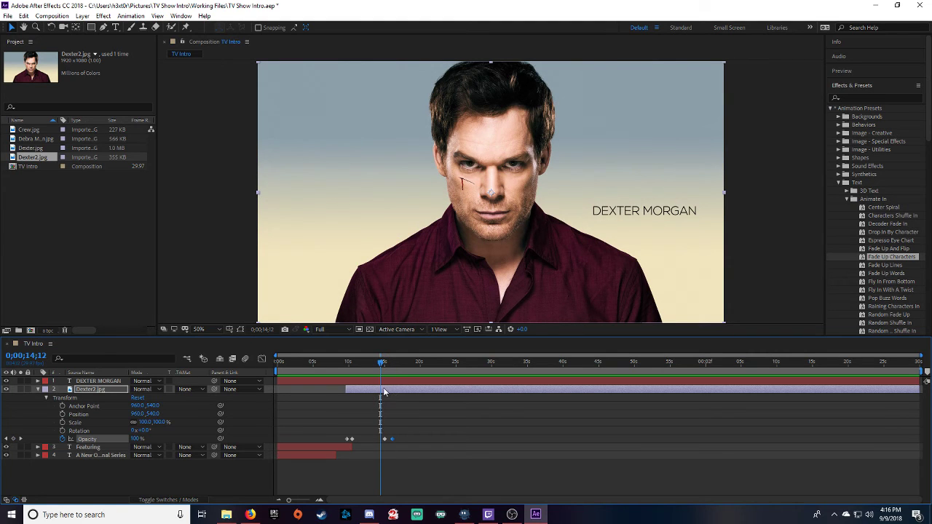
click(379, 393)
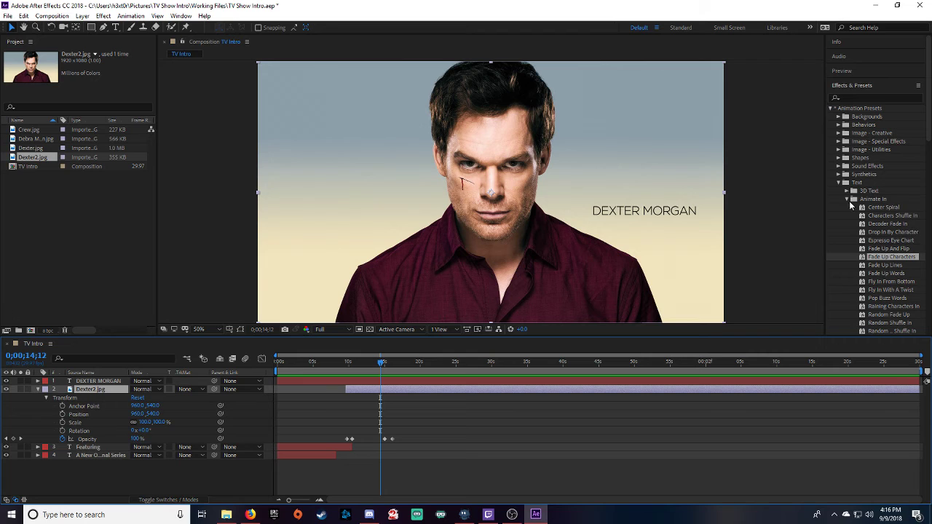
click(847, 199)
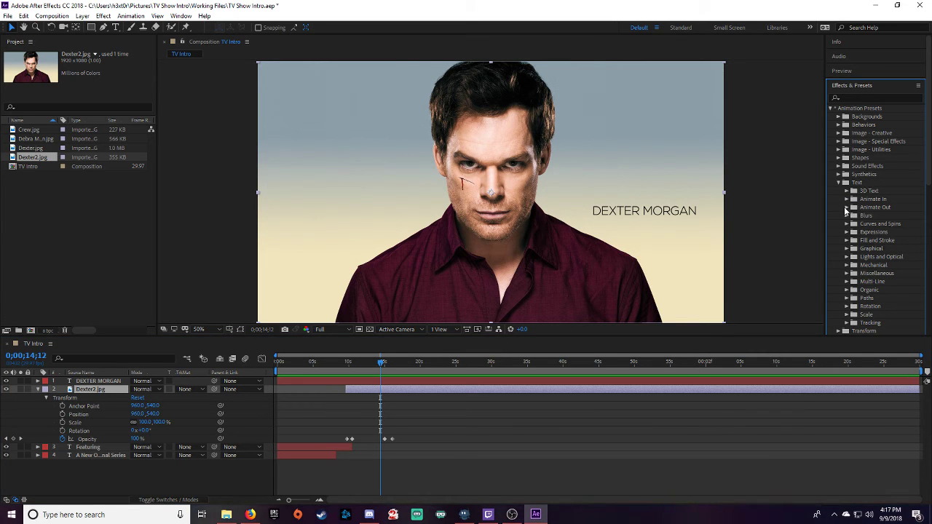
click(847, 207)
drag(890, 225, 646, 212)
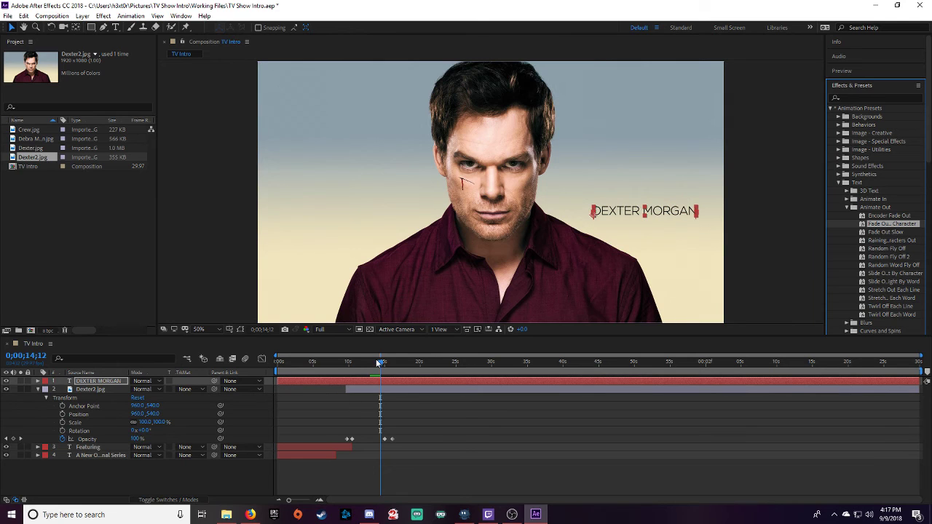
drag(381, 364, 379, 366)
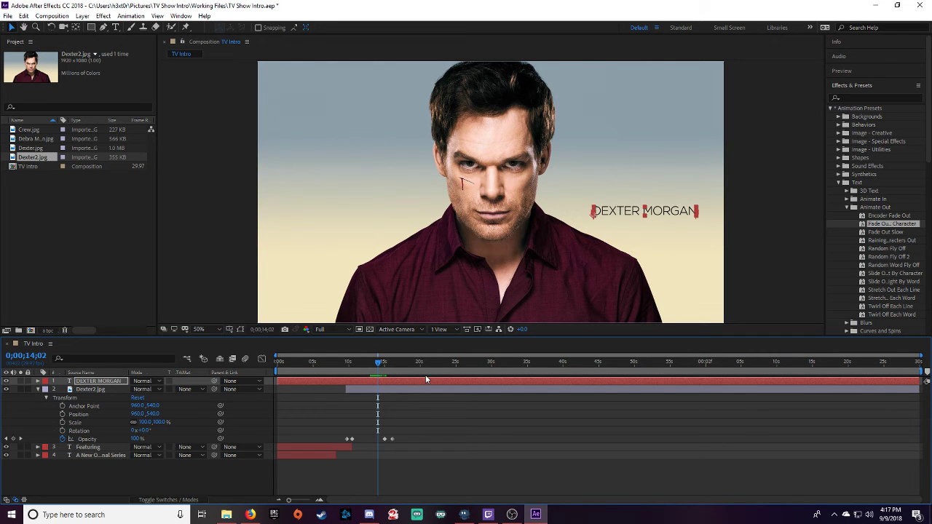
drag(380, 364, 309, 369)
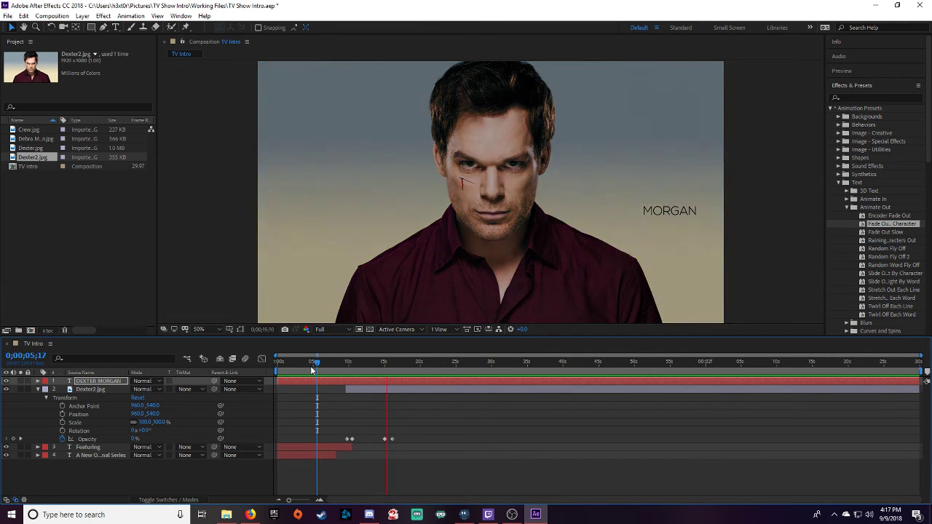
Step: Trim the ends of the Dexter2.jpg and DEXTER MORGAN layers to 0;00;16;05 and collapse the Dexter2.jpg properties
drag(313, 364, 397, 366)
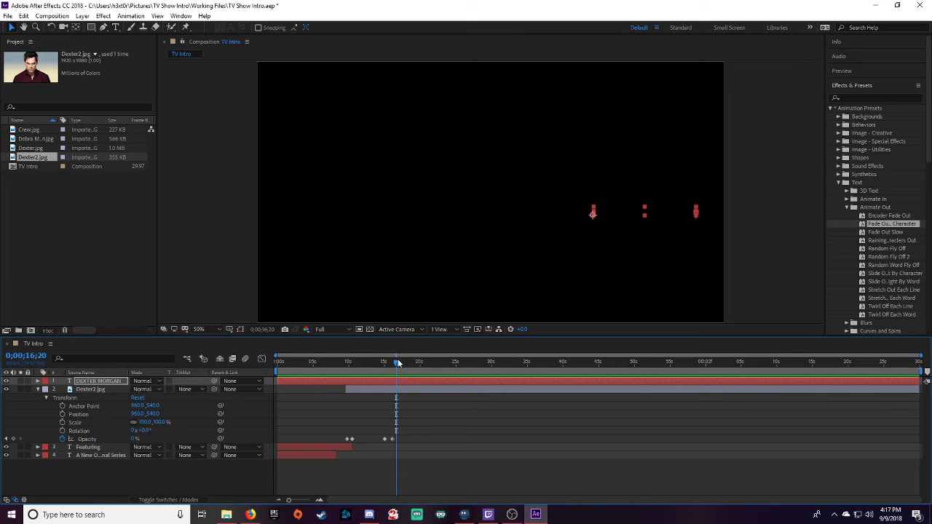
drag(397, 364, 393, 364)
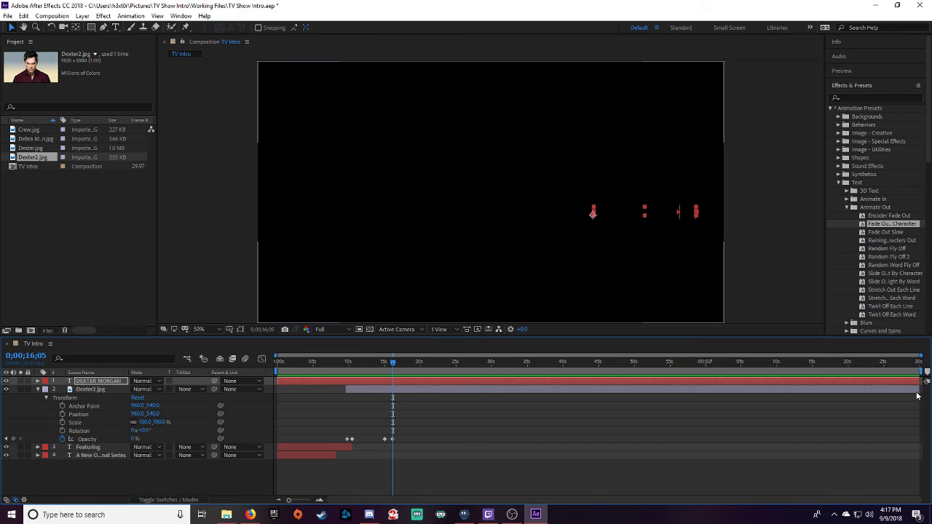
drag(917, 389, 393, 398)
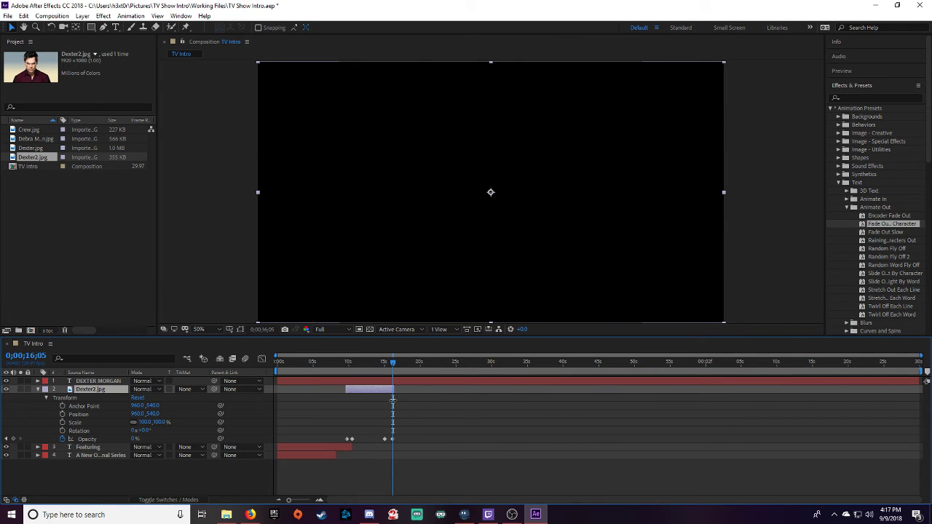
drag(910, 391, 392, 401)
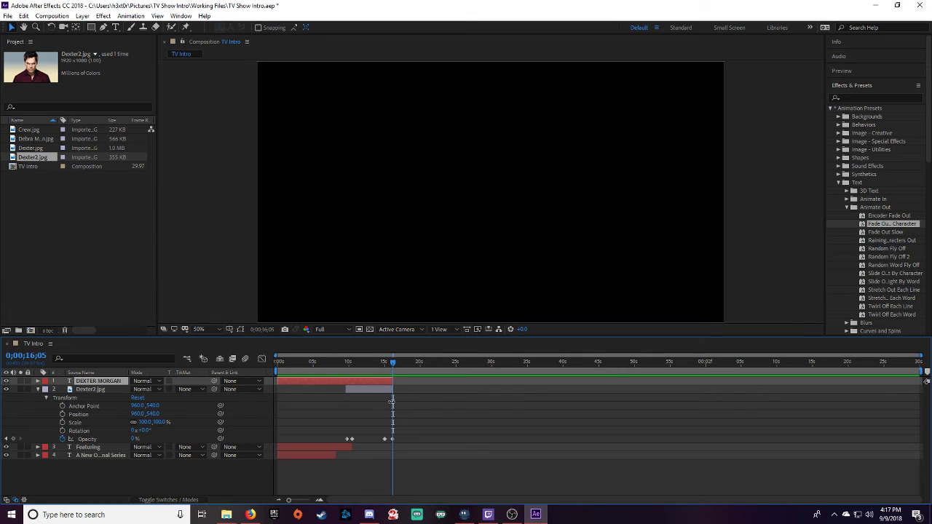
click(38, 391)
Step: Add Debra Morgan.jpg as the top layer of the TV Intro composition and scale it with Fit to Comp
click(36, 212)
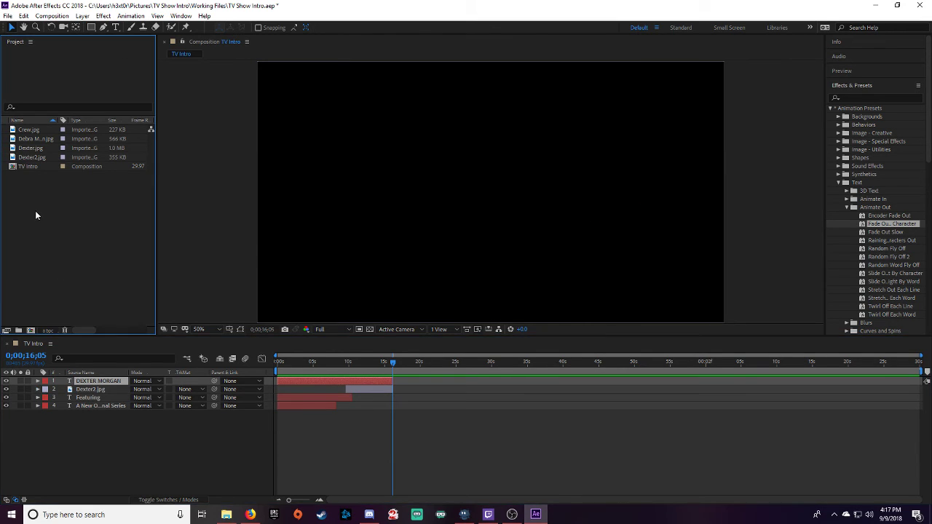
click(32, 141)
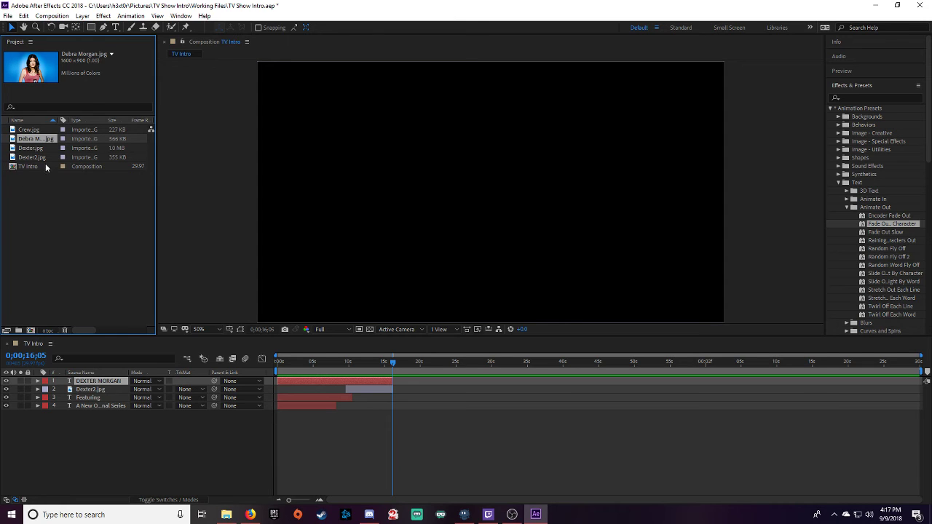
drag(131, 268, 100, 380)
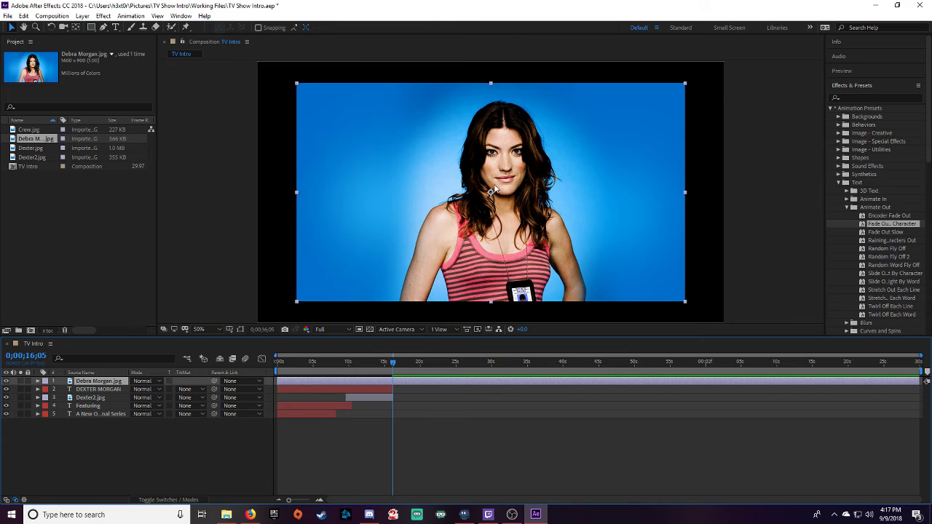
right_click(438, 182)
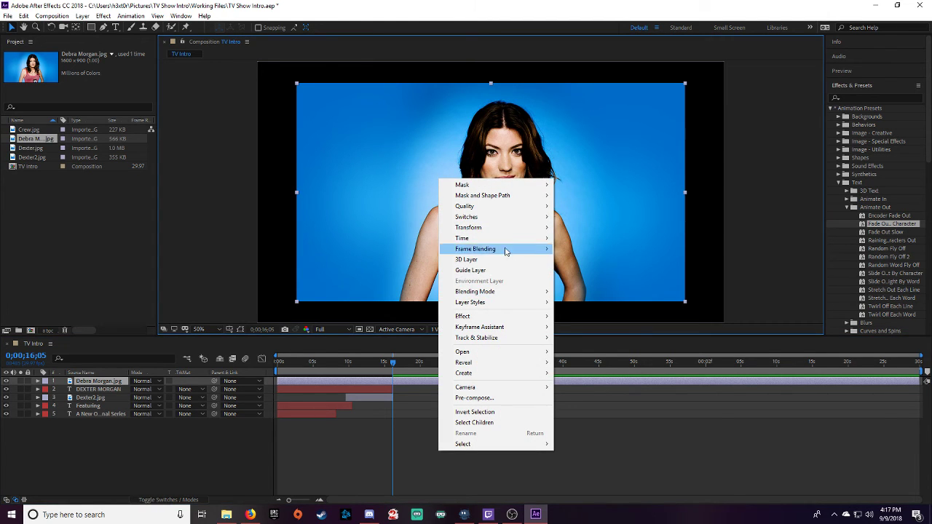
mouse_move(527, 233)
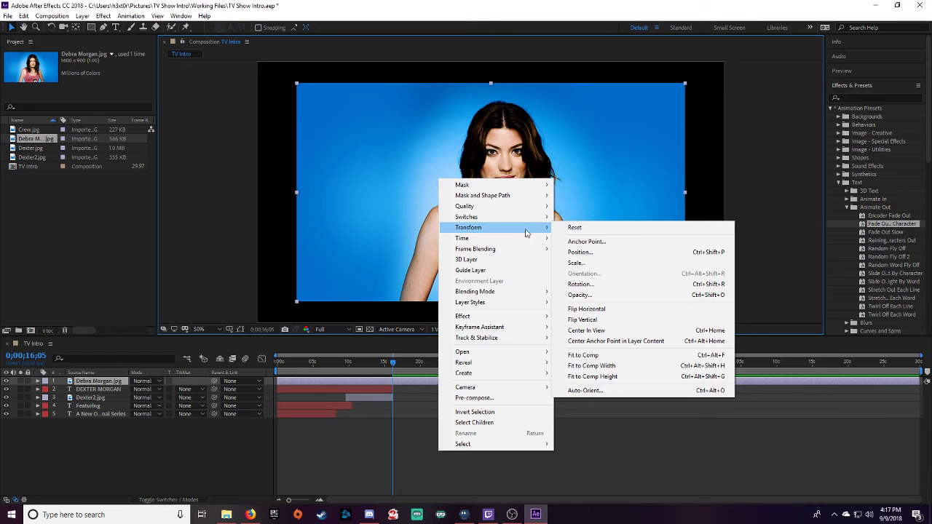
click(610, 355)
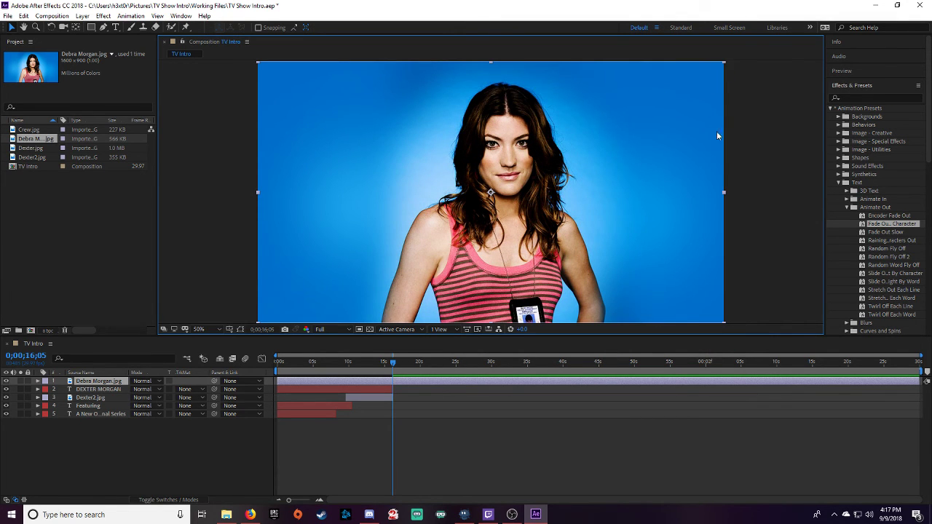
Step: Try enlarging the Debra Morgan.jpg image beyond the composition frame and fit it back to the composition size
mouse_move(723, 195)
mouse_down()
mouse_move(762, 190)
mouse_move(724, 194)
mouse_up()
drag(724, 63, 872, 5)
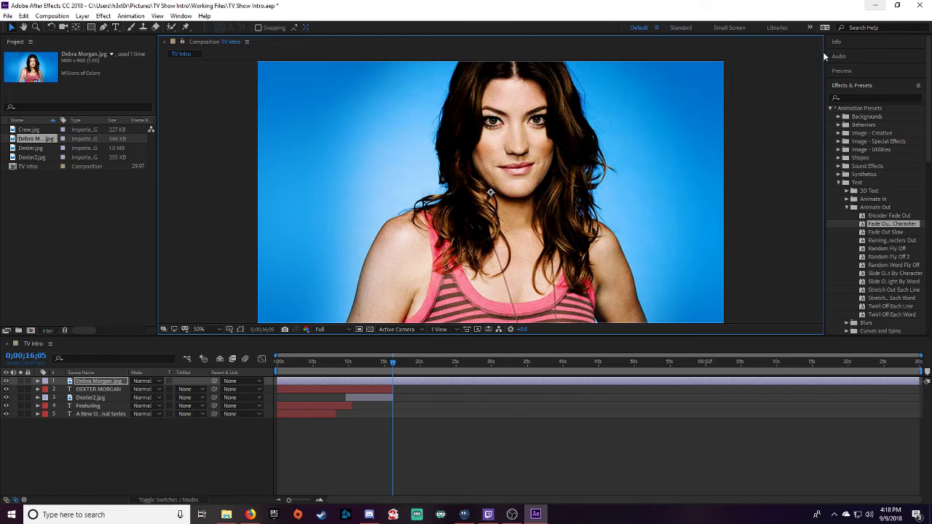
key(comma)
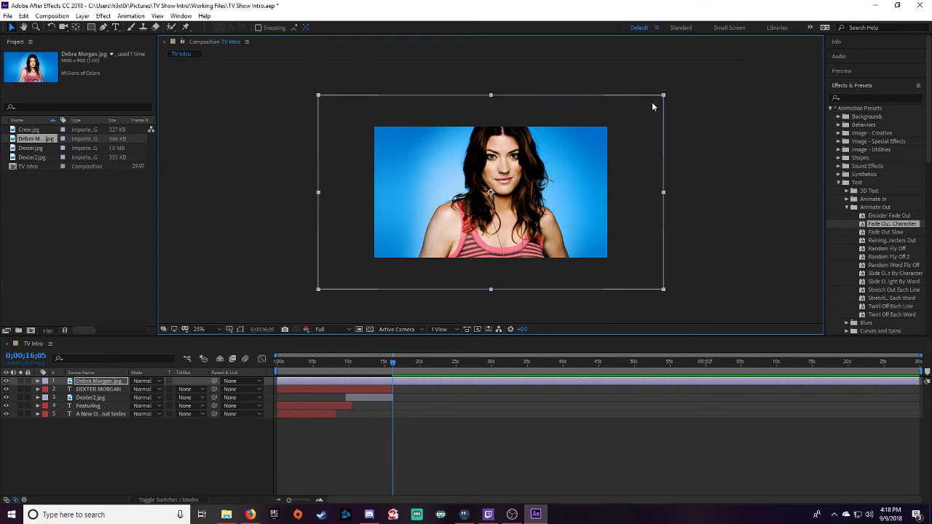
drag(663, 95, 809, 14)
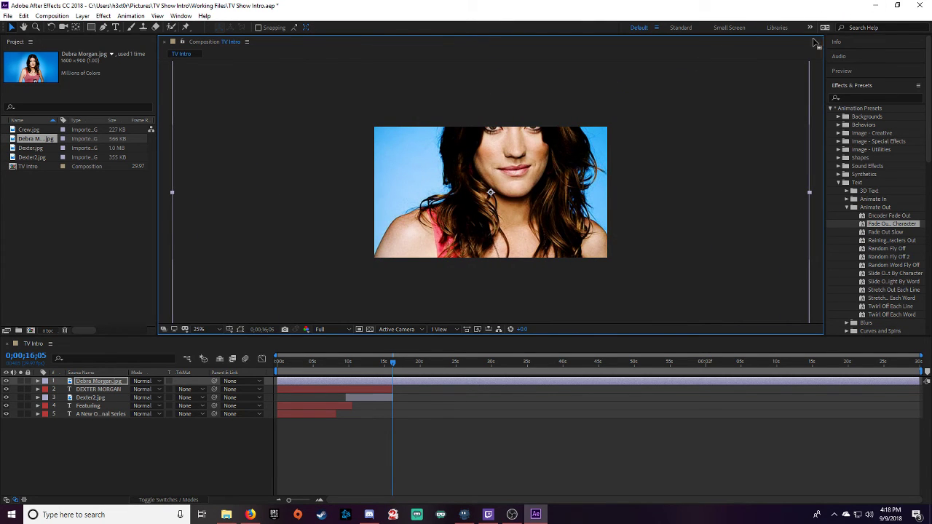
right_click(540, 169)
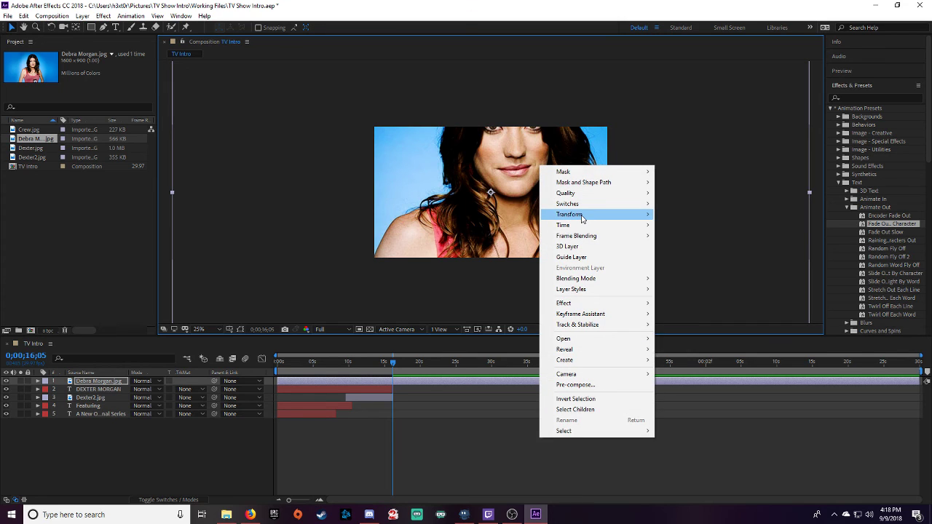
mouse_move(583, 215)
click(685, 341)
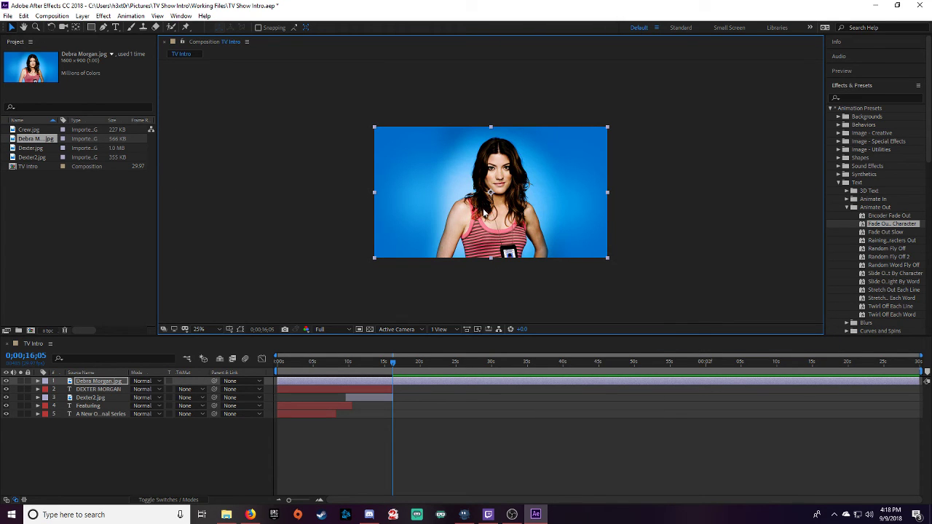
Step: Trim the Debra Morgan.jpg layer to run from 0;00;16;05 to about 25 seconds and reveal its Opacity property
click(323, 192)
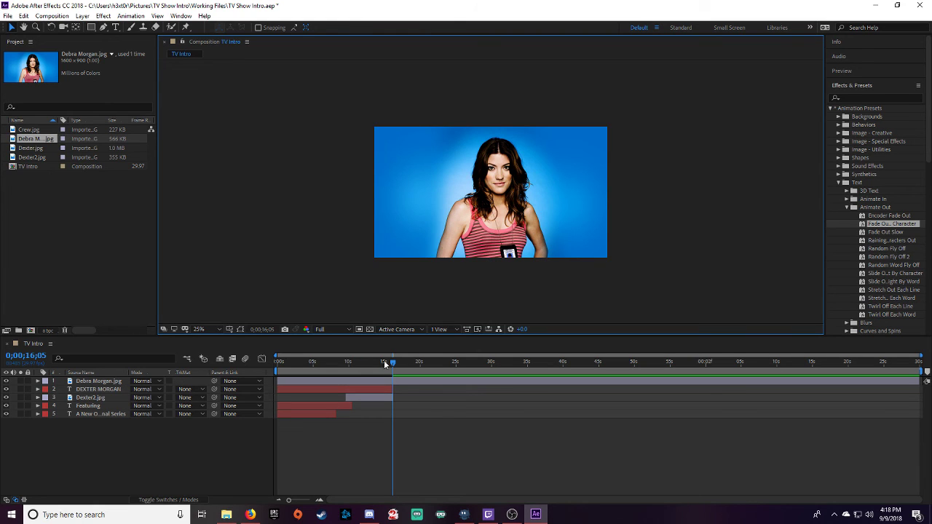
click(291, 380)
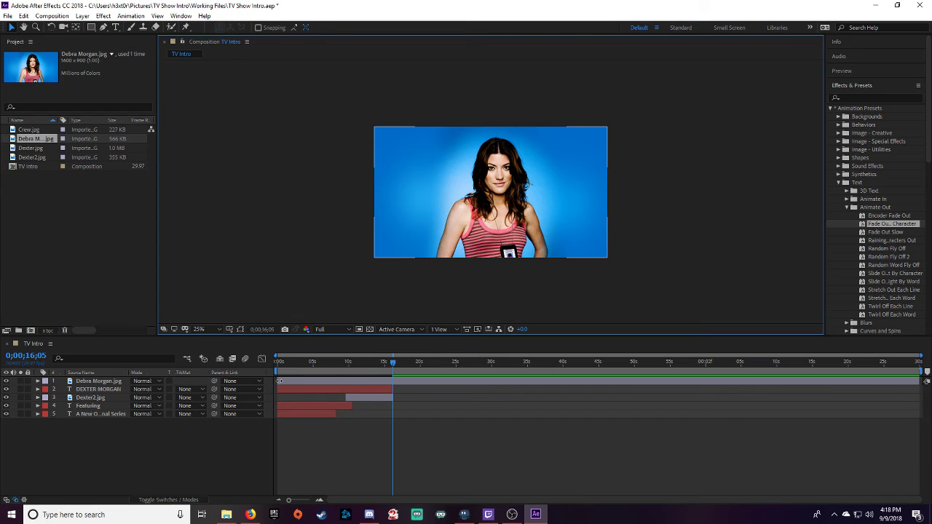
drag(279, 381, 394, 403)
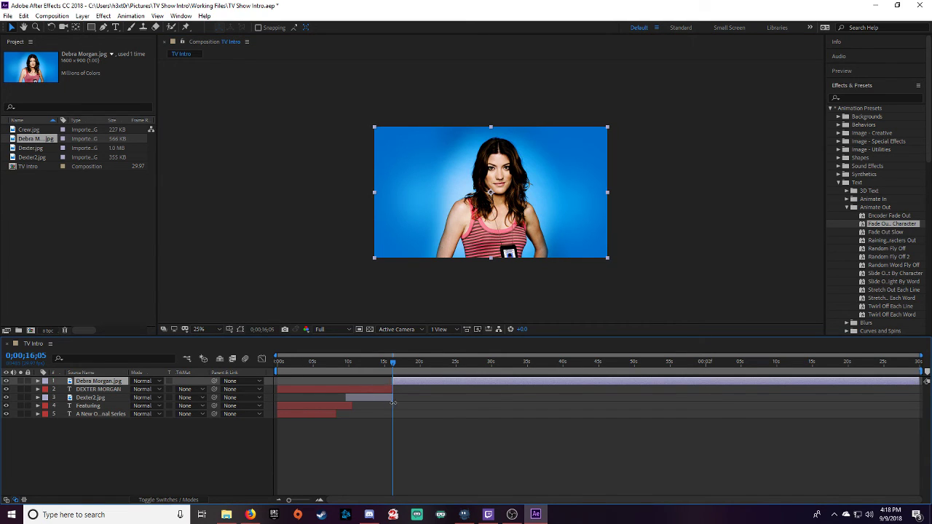
drag(916, 382, 452, 399)
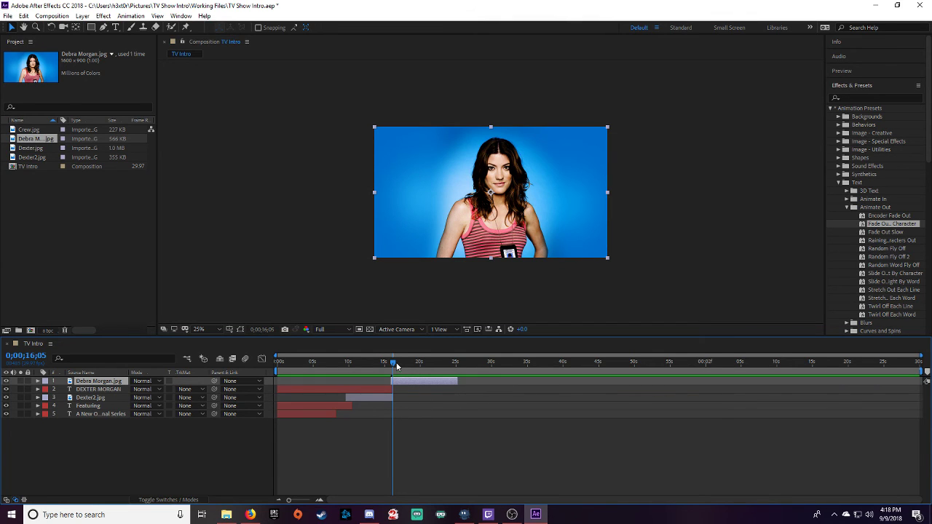
key(t)
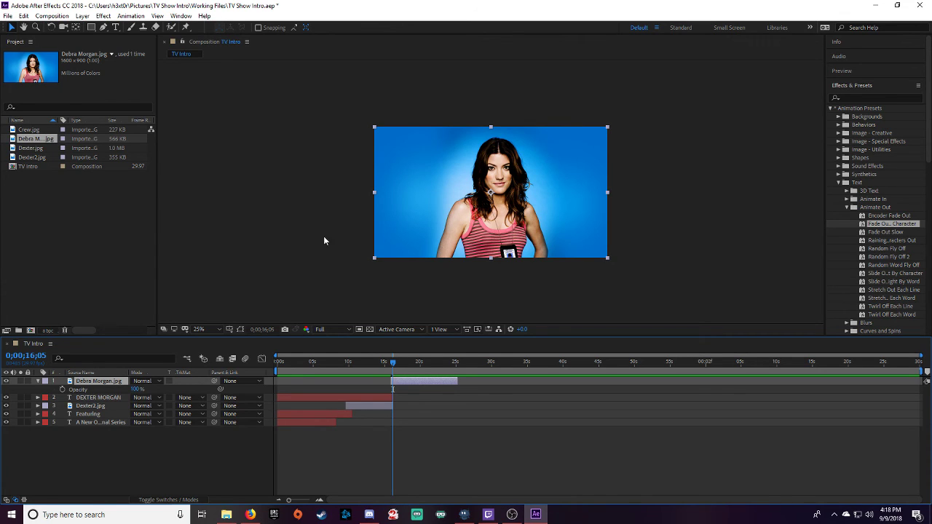
Step: Add Crew.jpg as the top layer scaled with Fit to Comp and trim it to run from about 30 to 40 seconds
drag(28, 133, 99, 383)
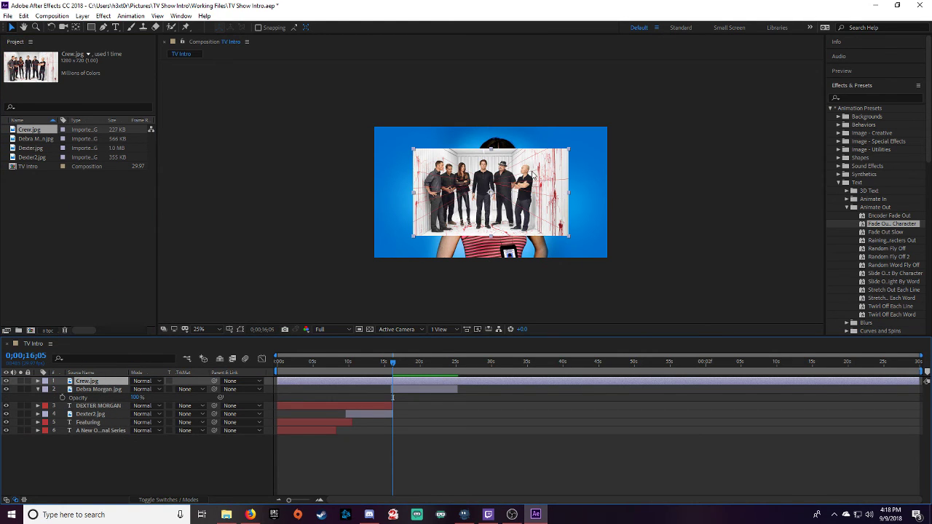
right_click(466, 181)
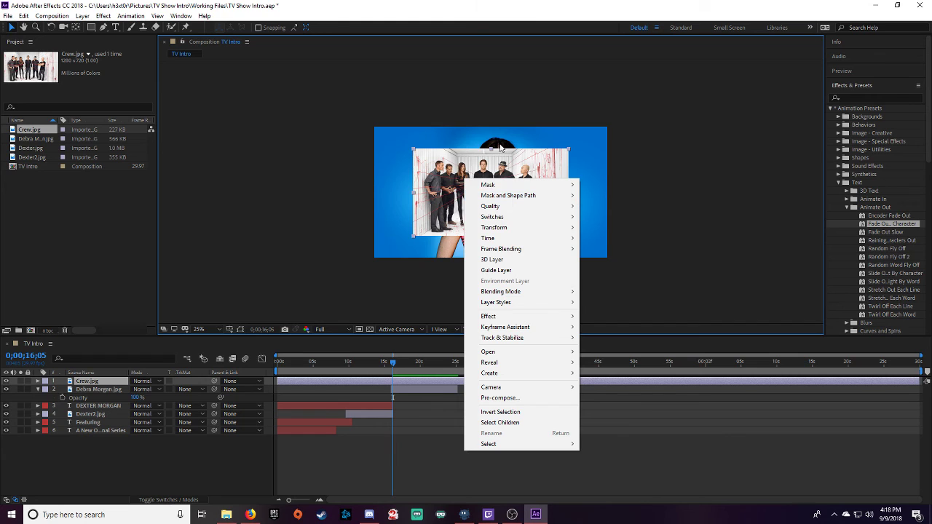
mouse_move(524, 227)
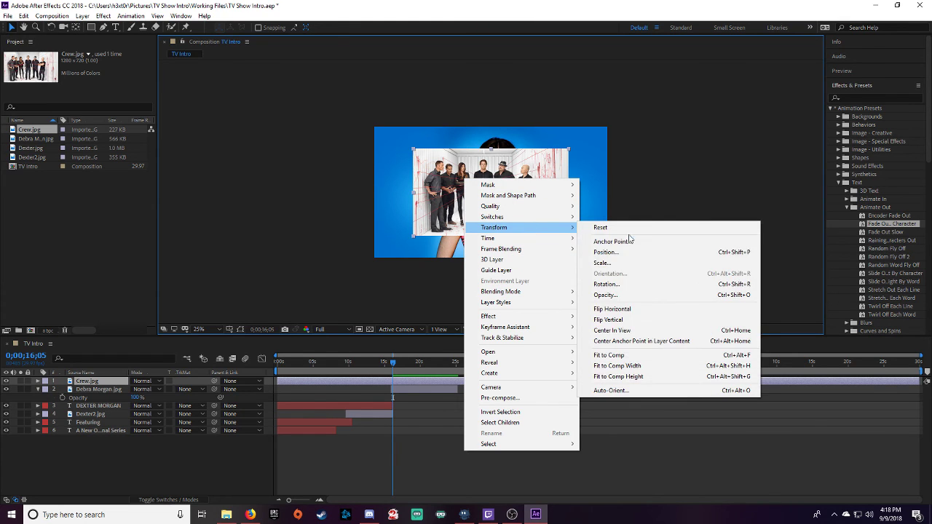
click(620, 356)
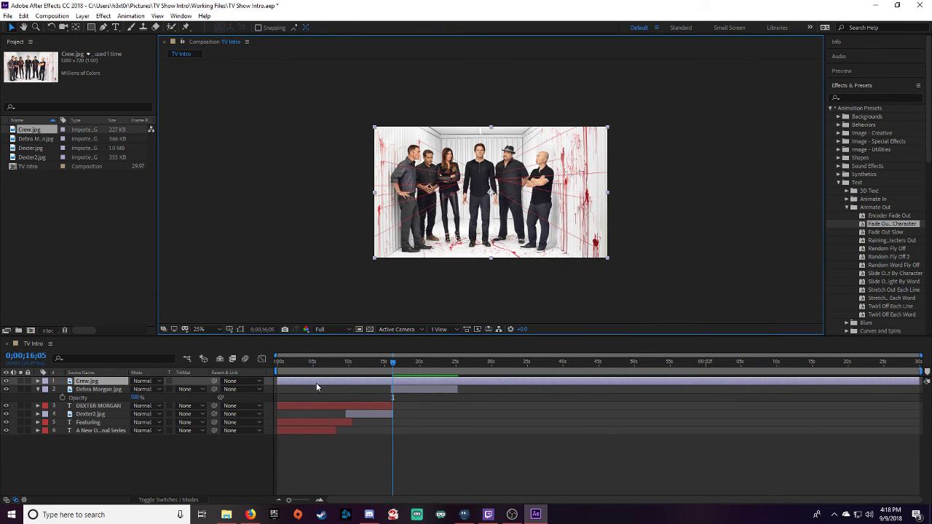
drag(277, 382, 490, 397)
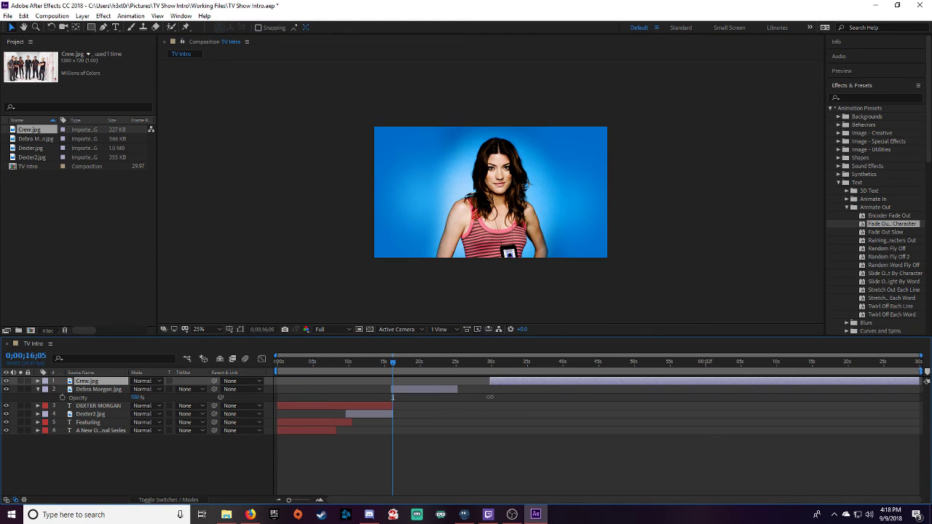
drag(919, 381, 565, 391)
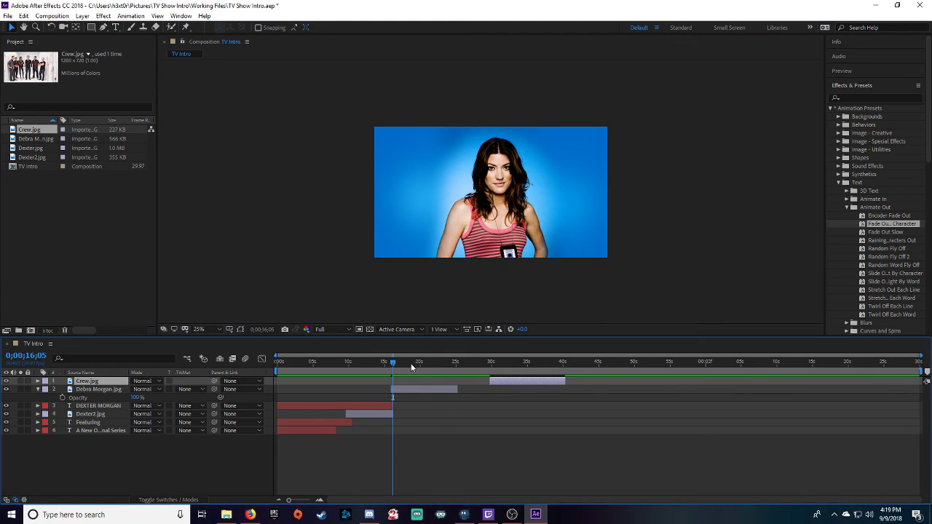
Step: Add a DEXTER text layer in the Onyx font over the crew image at 0;00;33;17
drag(411, 363, 517, 373)
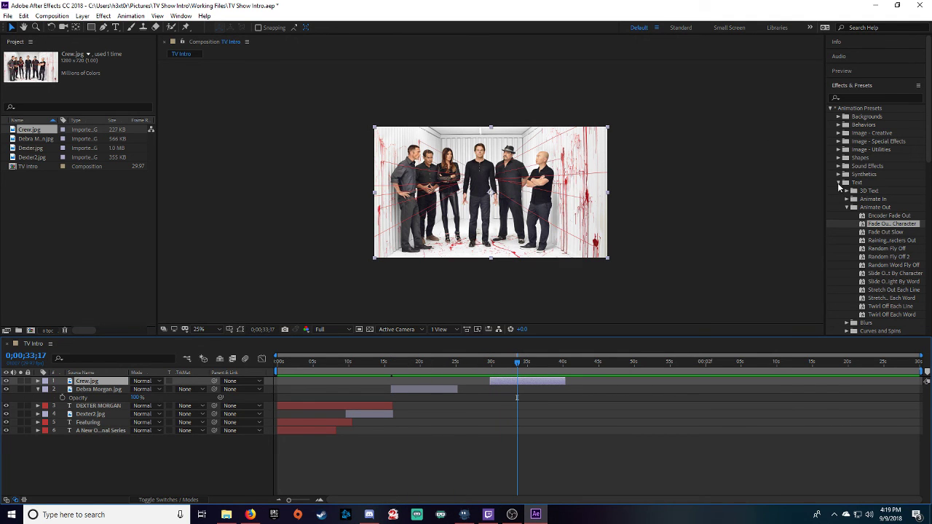
click(115, 27)
click(487, 251)
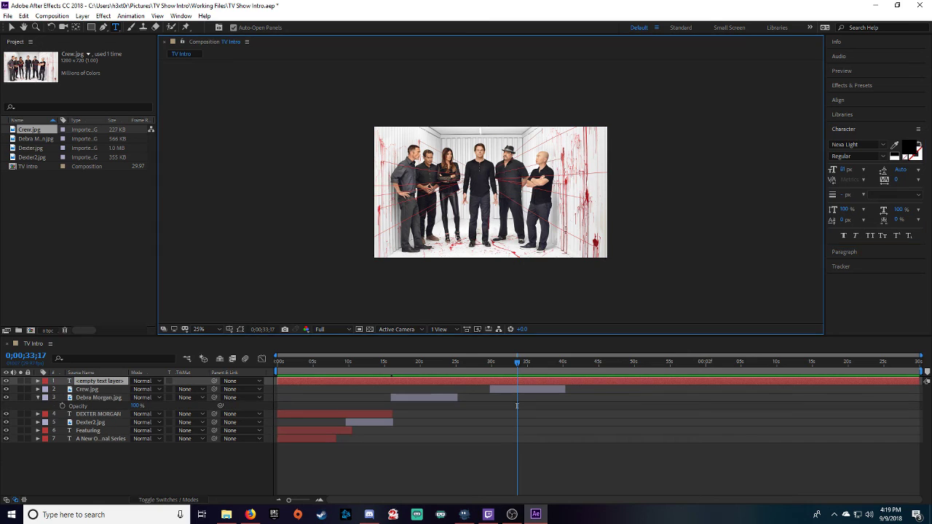
text(DEXTER)
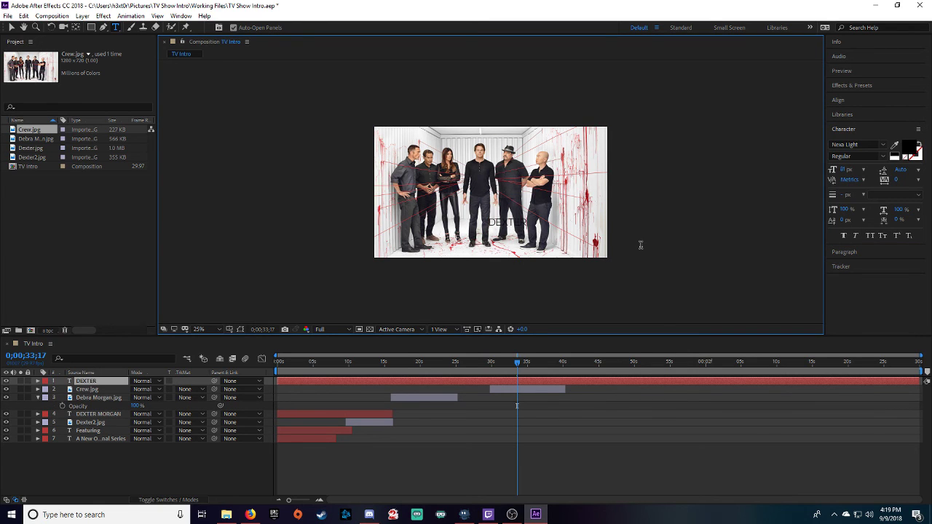
key(ctrl+a)
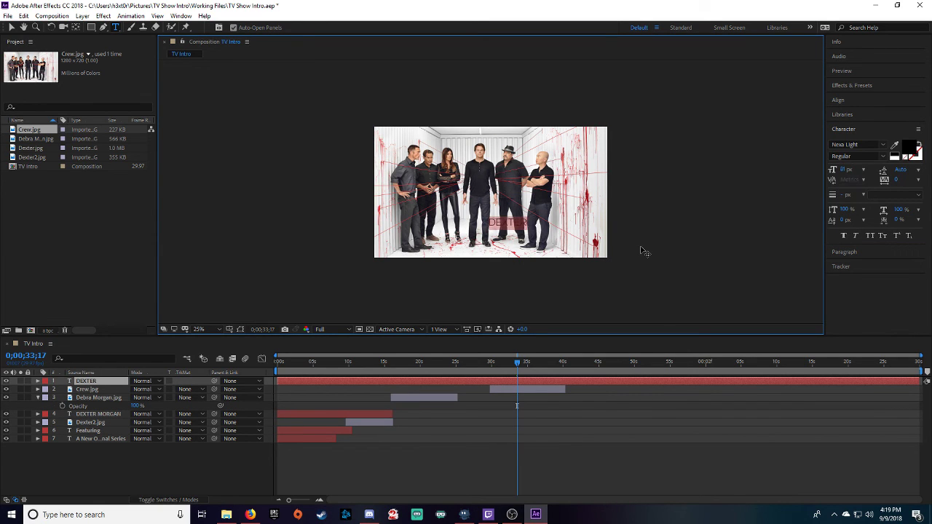
click(883, 145)
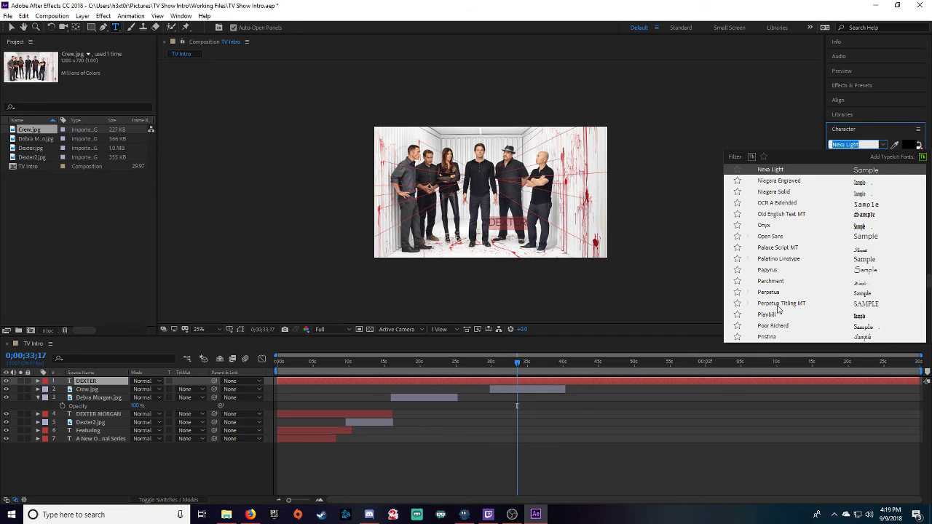
click(773, 228)
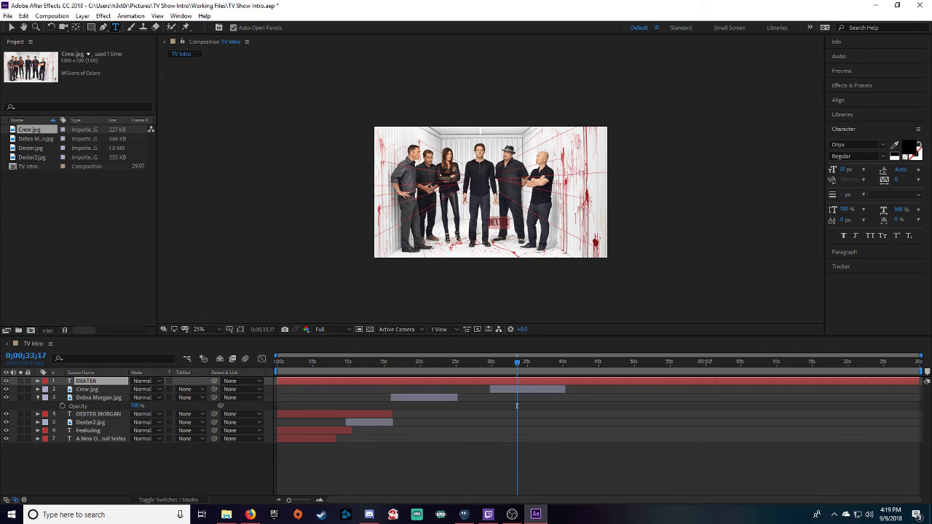
Step: Enlarge the DEXTER text and place it in the lower-right corner of the crew image
click(11, 27)
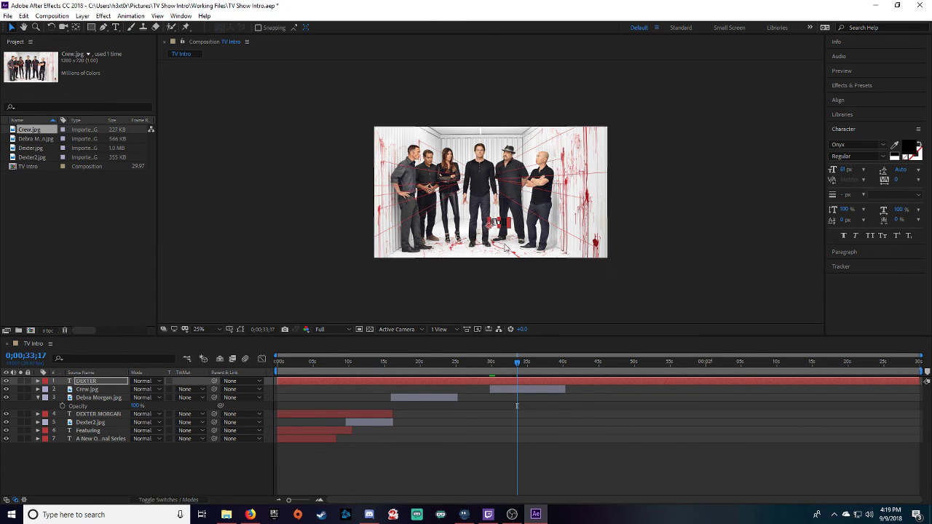
drag(512, 228, 590, 266)
drag(547, 201, 558, 228)
Step: Give the DEXTER text a red FF0000 fill and a black stroke
double_click(579, 226)
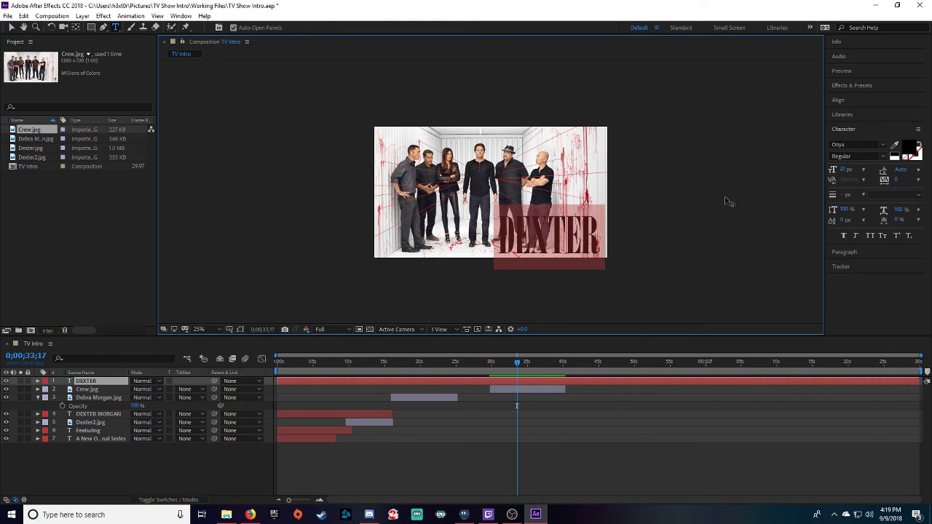
click(909, 148)
click(460, 210)
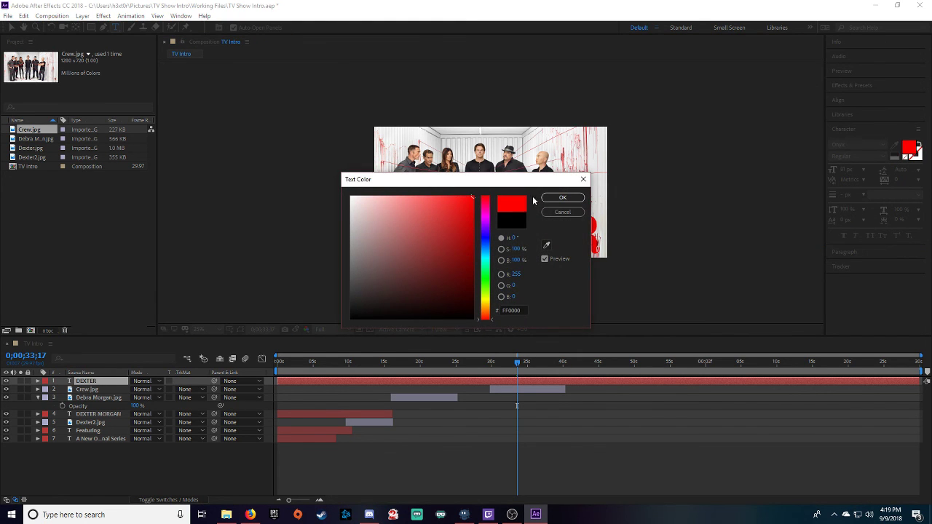
click(562, 197)
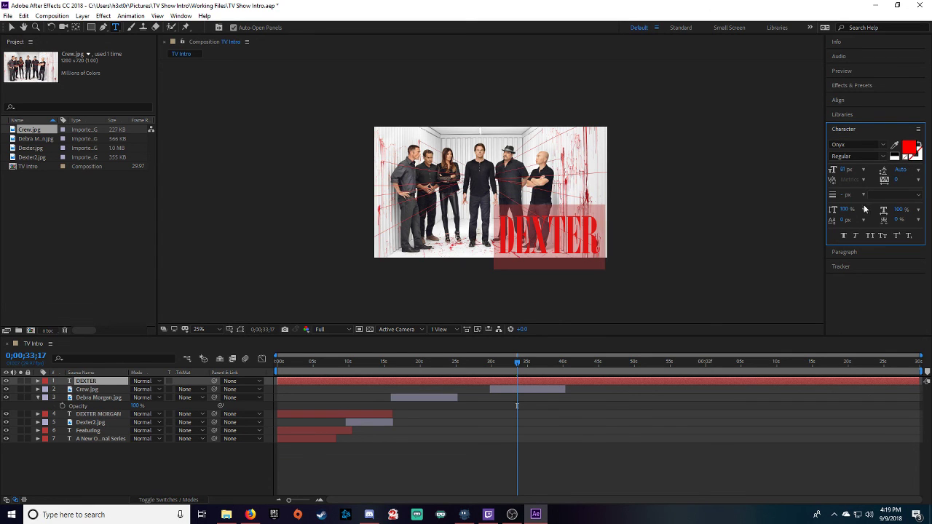
click(917, 155)
click(894, 156)
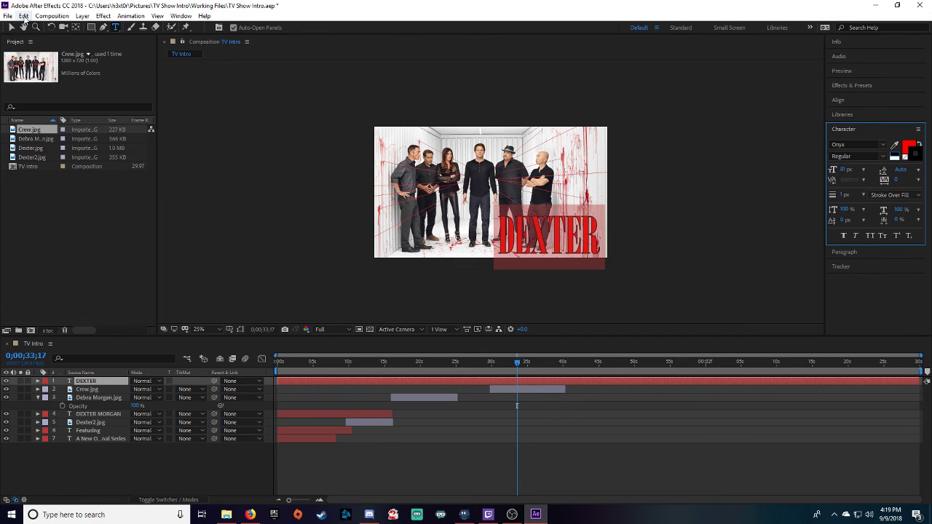
click(11, 27)
click(640, 160)
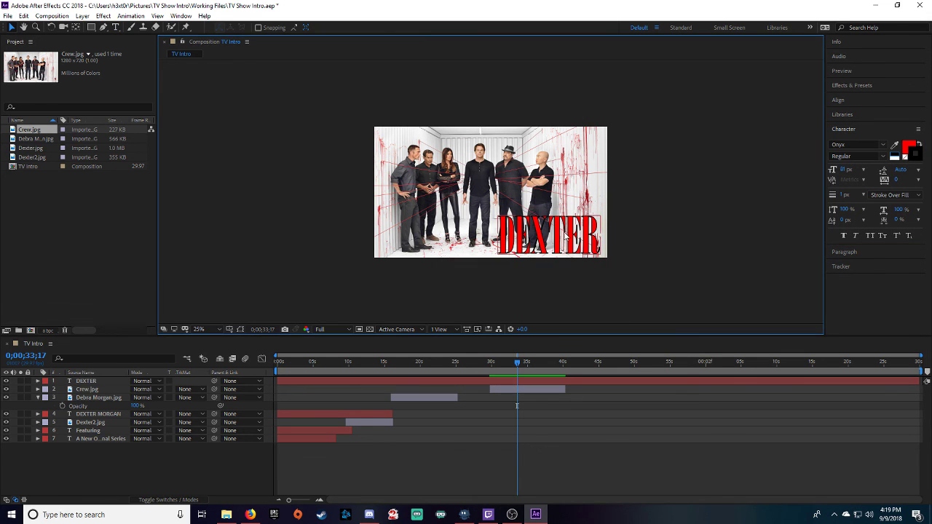
Step: Trim both ends of the DEXTER text layer to match the Crew.jpg layer, about 30 to 40 seconds
click(296, 380)
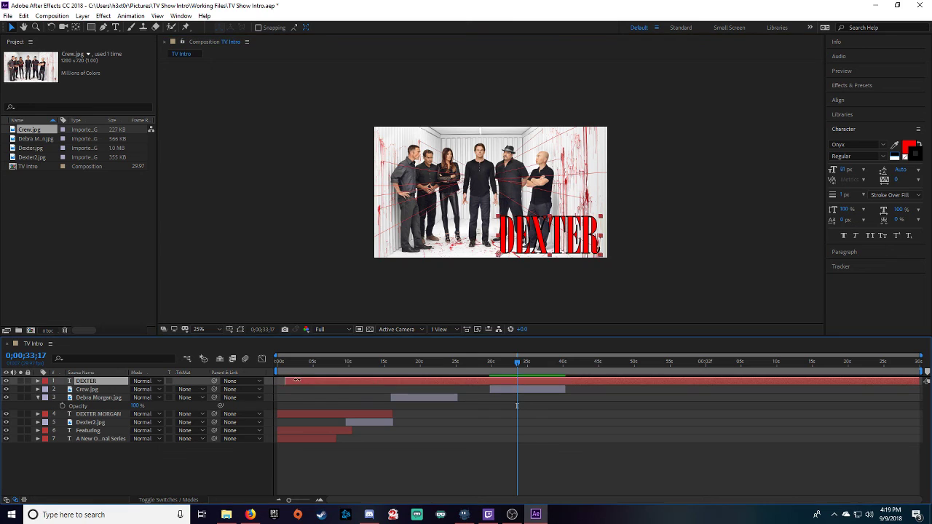
drag(297, 380, 489, 399)
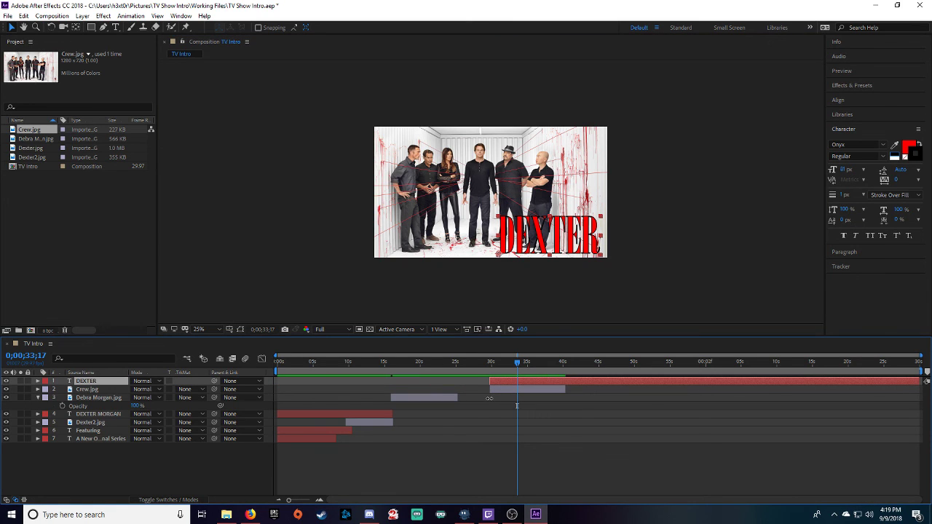
drag(920, 380, 567, 394)
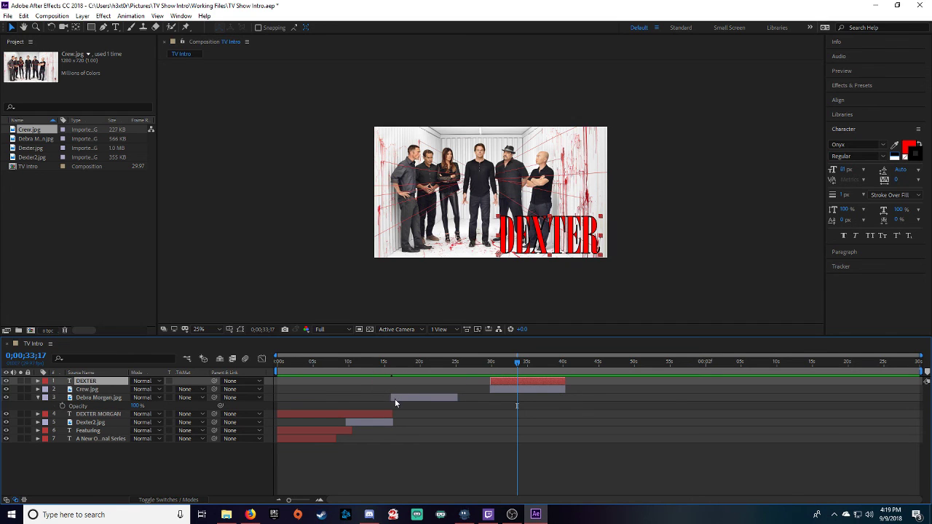
Step: Retime the Debra Morgan.jpg layer to fill the gap between Dexter2.jpg and Crew.jpg, about 16 to 30 seconds
drag(394, 398, 276, 399)
click(281, 362)
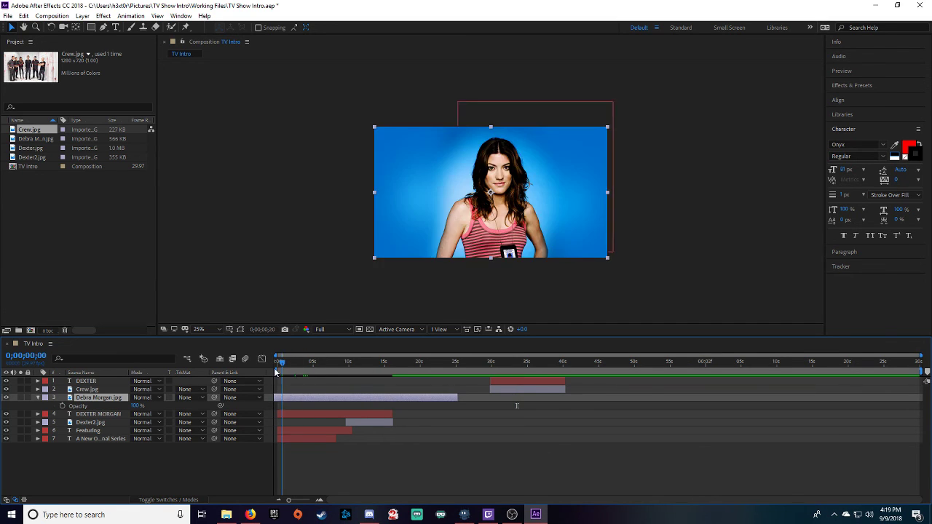
drag(278, 364, 349, 399)
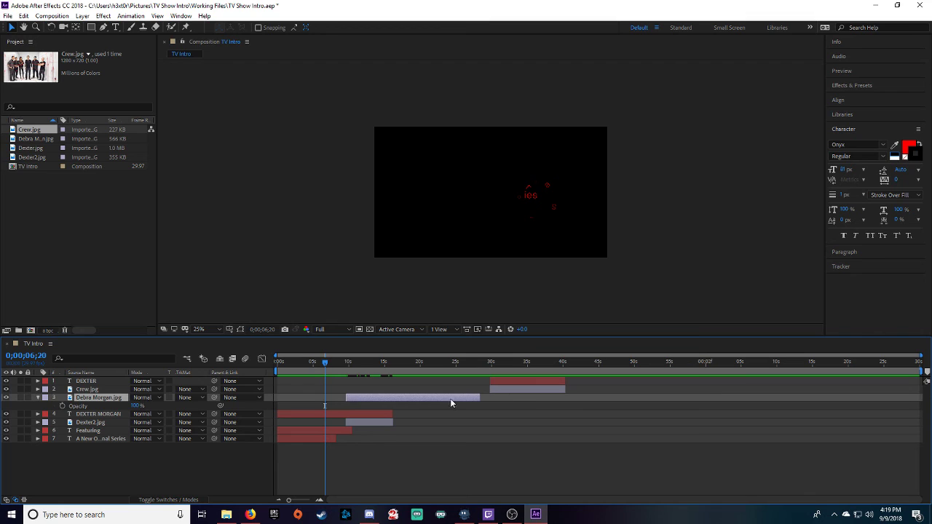
drag(478, 398, 430, 402)
drag(491, 398, 491, 398)
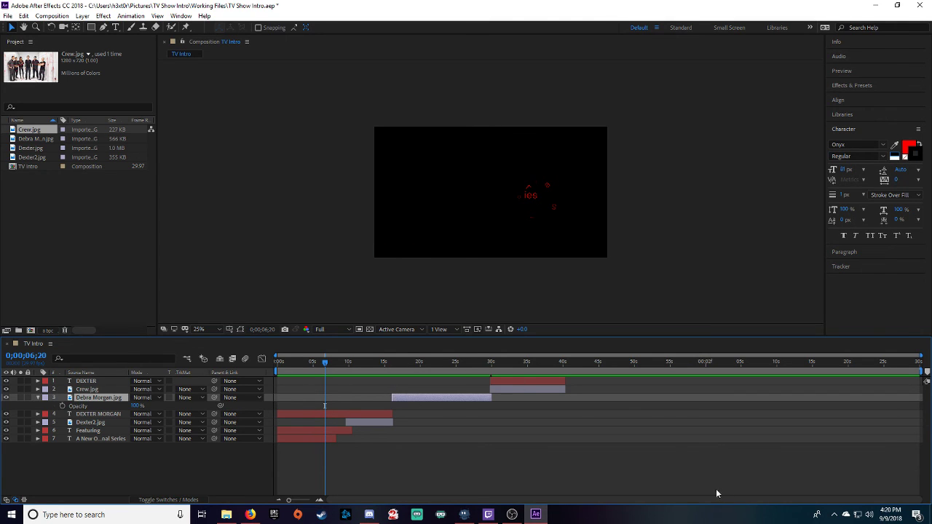
Step: Scrub back and forth through the sequence between the opening title and the closing DEXTER title
drag(316, 364, 536, 466)
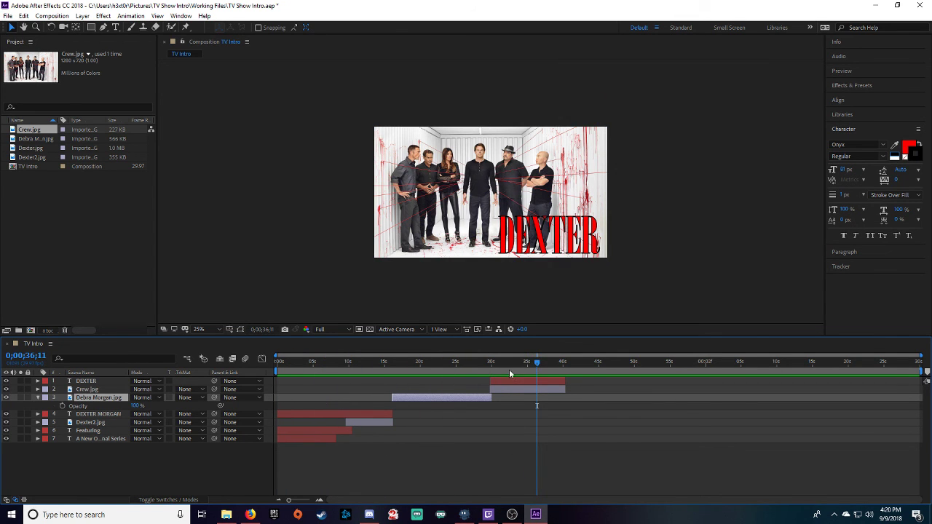
drag(541, 363, 302, 377)
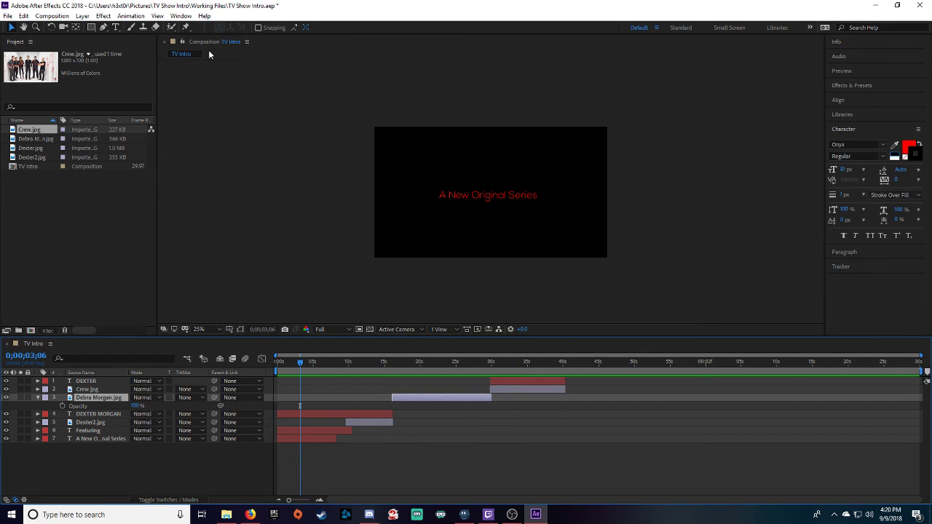
drag(296, 363, 541, 380)
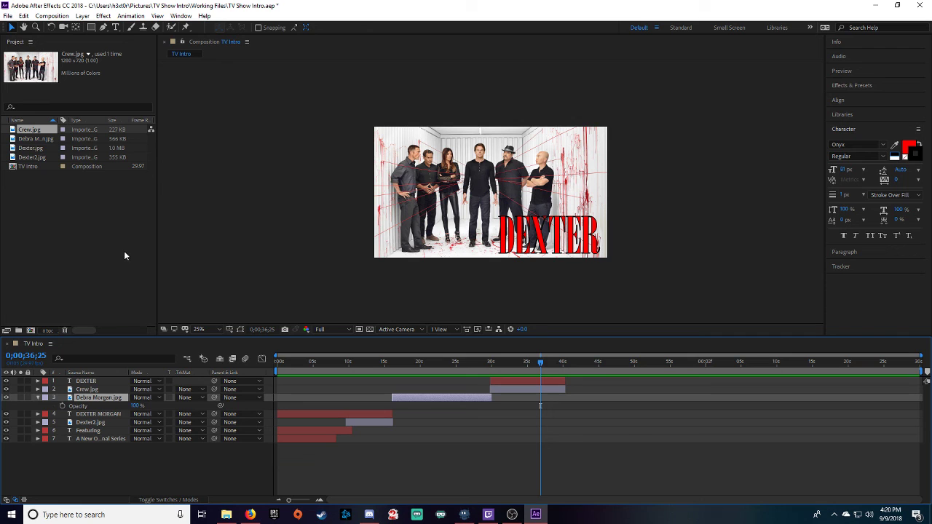
Step: Bring up the available commands for the TV Intro composition
click(82, 16)
click(83, 16)
click(46, 16)
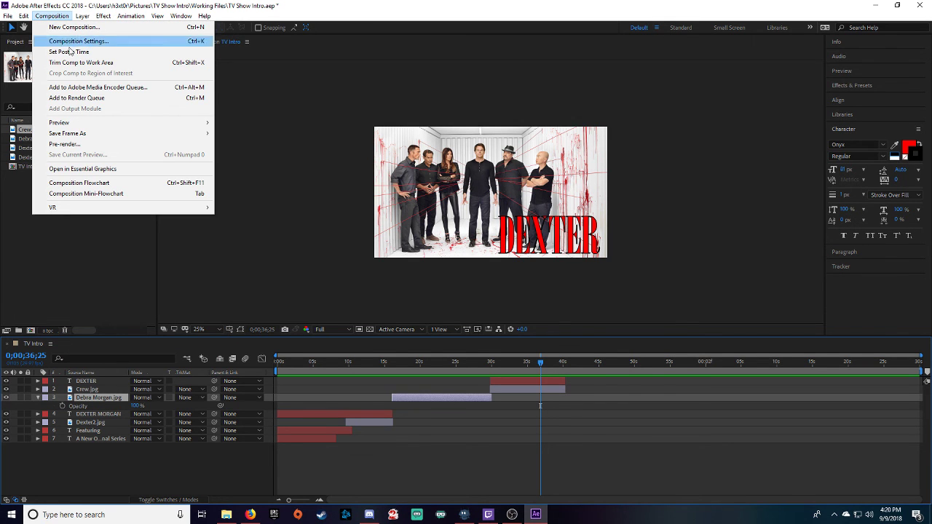